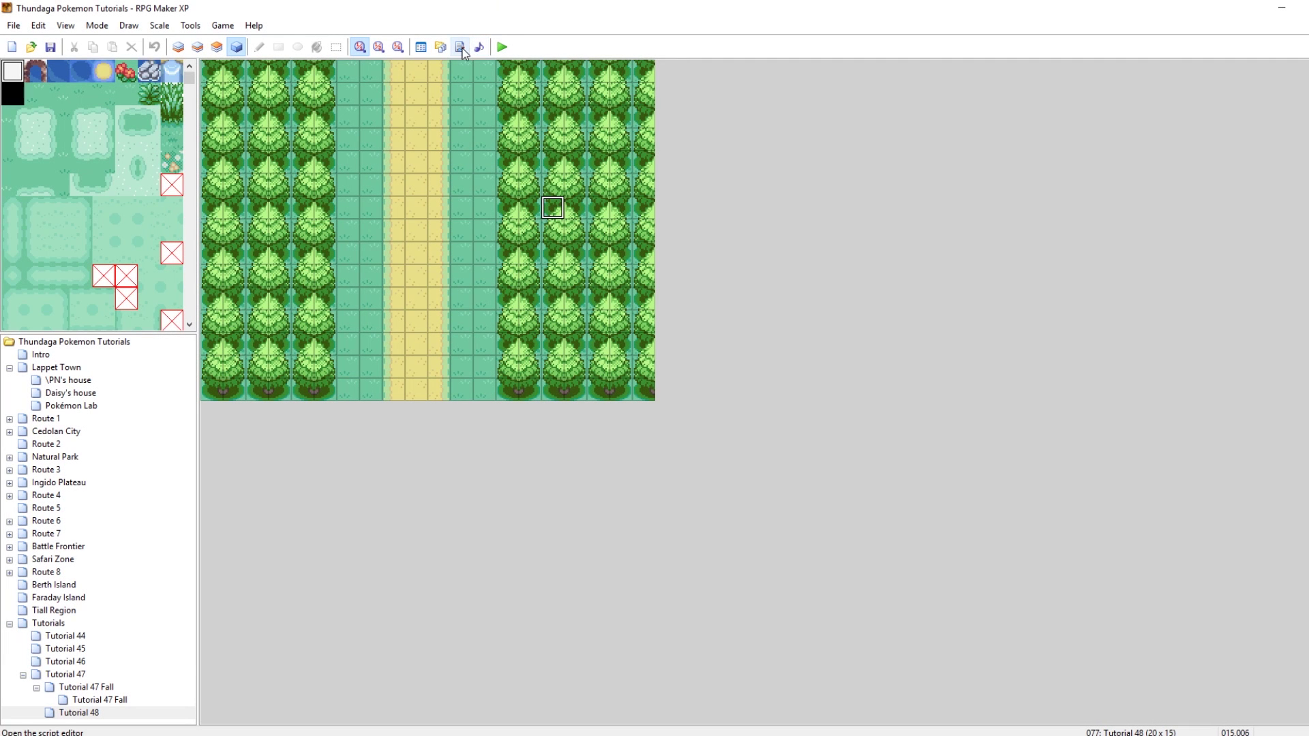
# Step: Open the project's scripts and display the Scene_Intro script
pyautogui.click(461, 48)
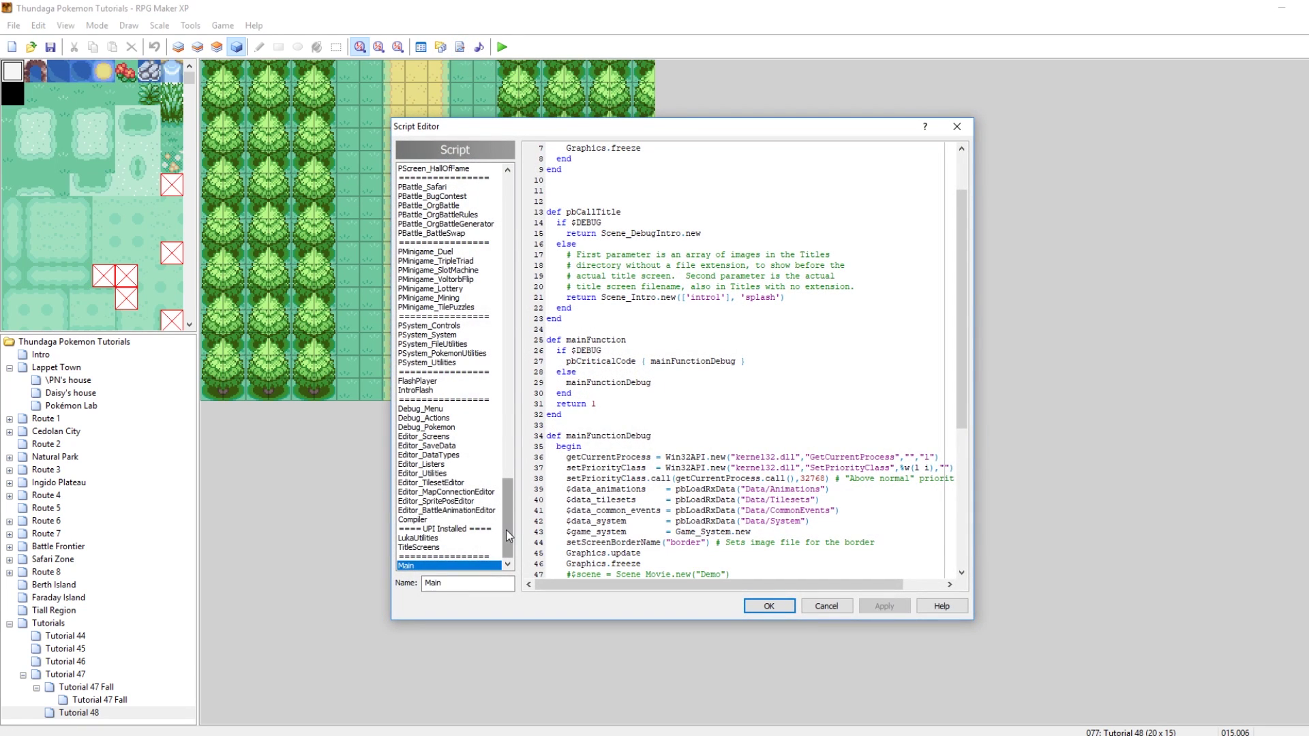
pyautogui.moveTo(506, 529); pyautogui.dragTo(522, 273)
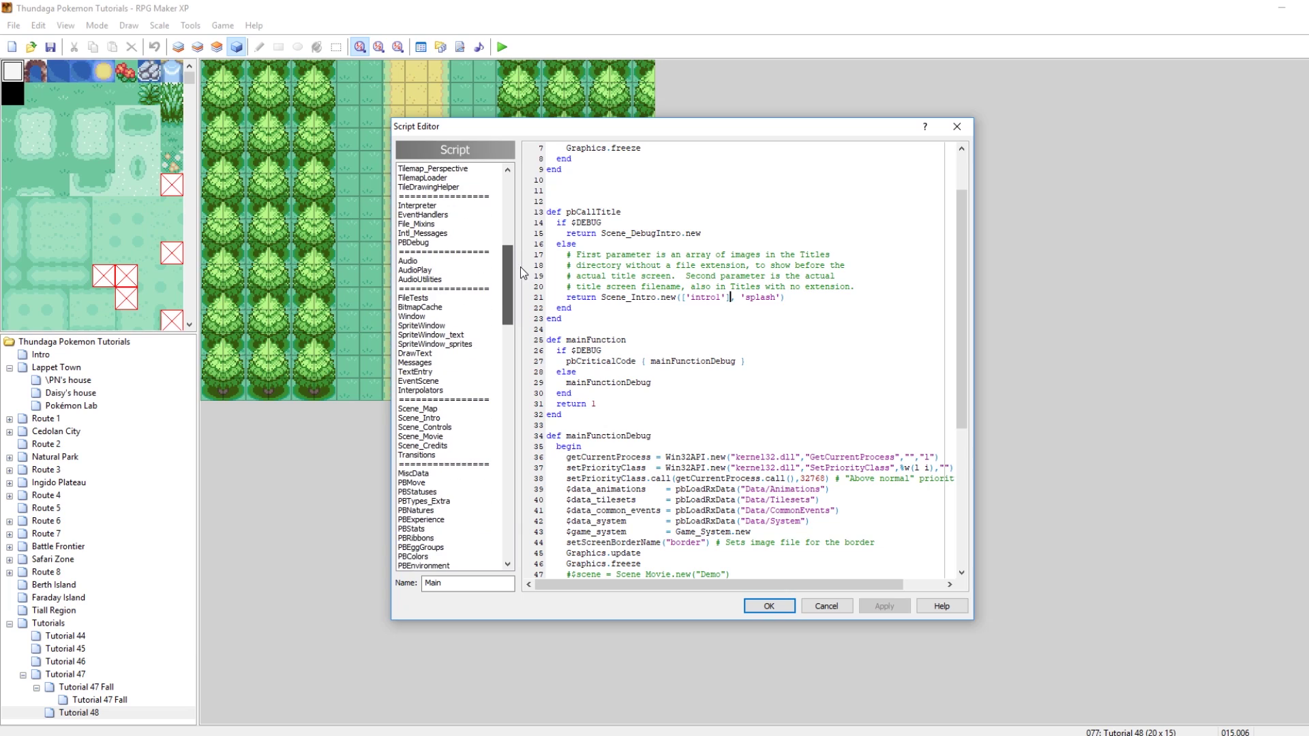
pyautogui.click(437, 417)
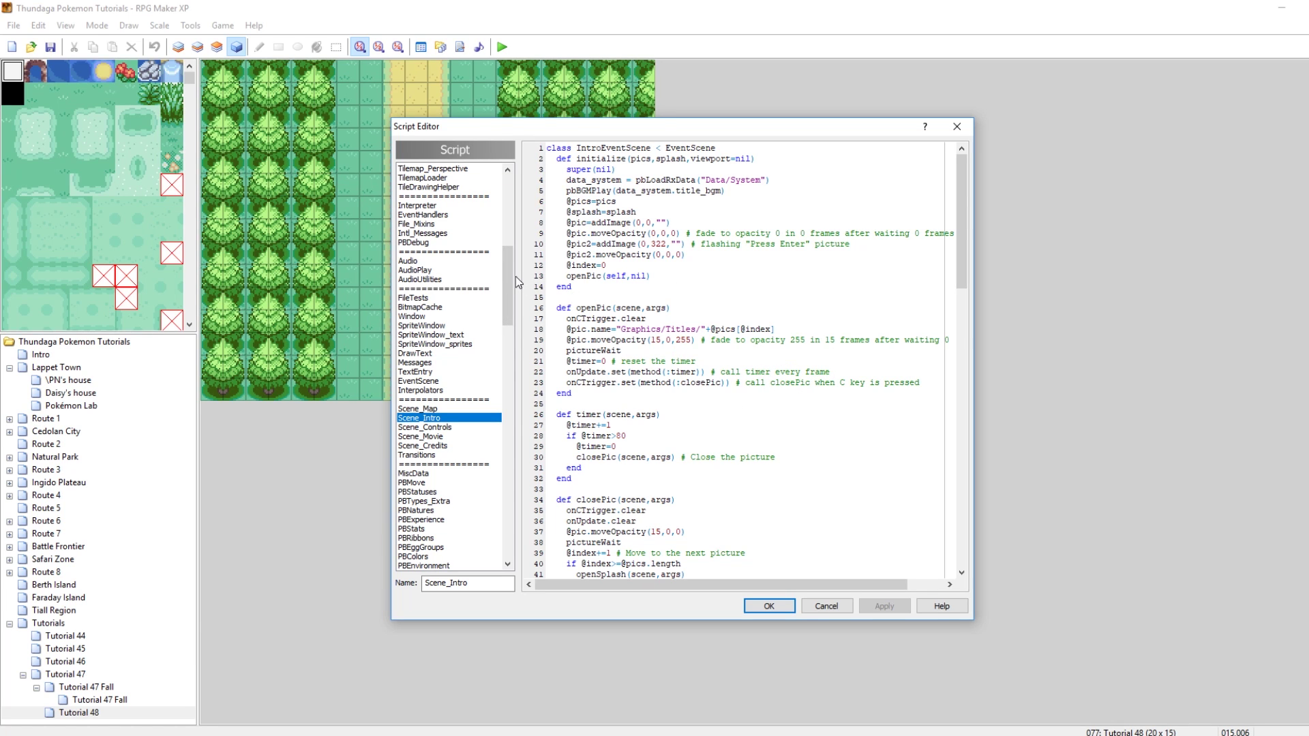
# Step: In the Main script, add 'intro2' after 'intro1' to the image array of the Scene_Intro.new call in pbCallTitle
pyautogui.moveTo(515, 284); pyautogui.dragTo(516, 518)
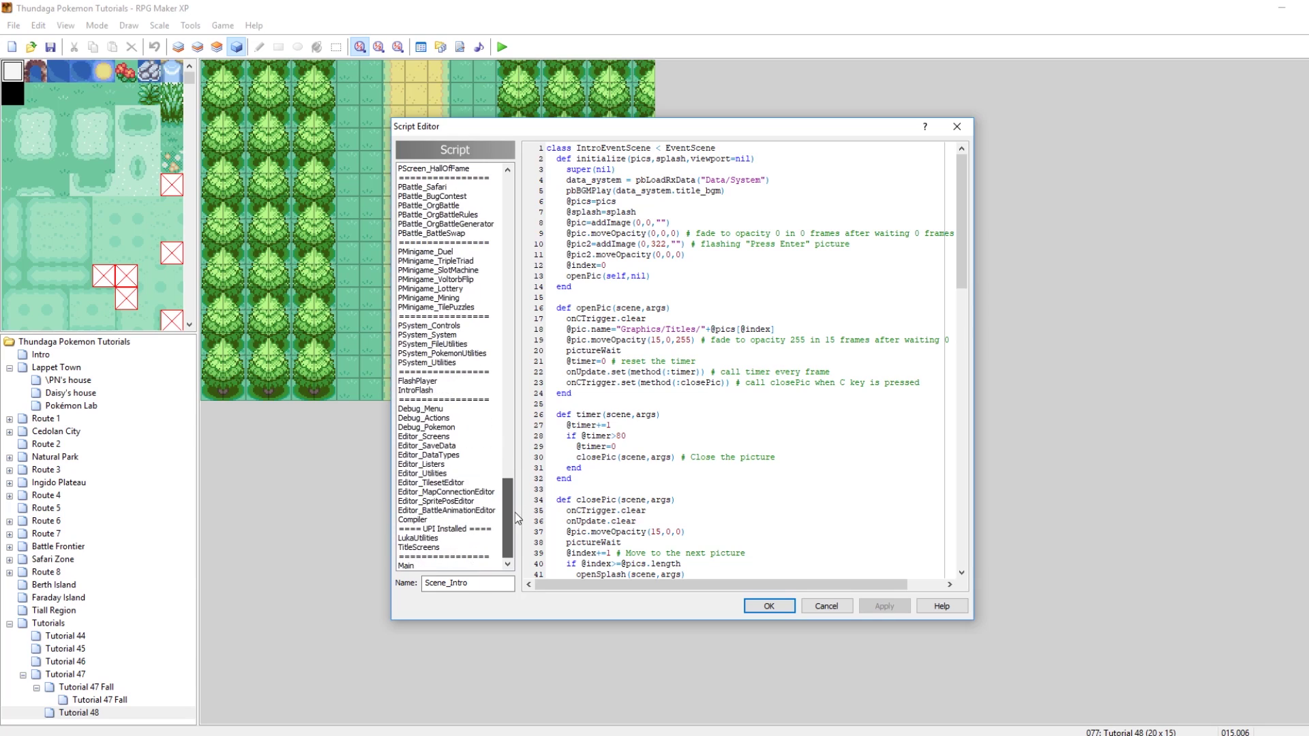
pyautogui.click(439, 565)
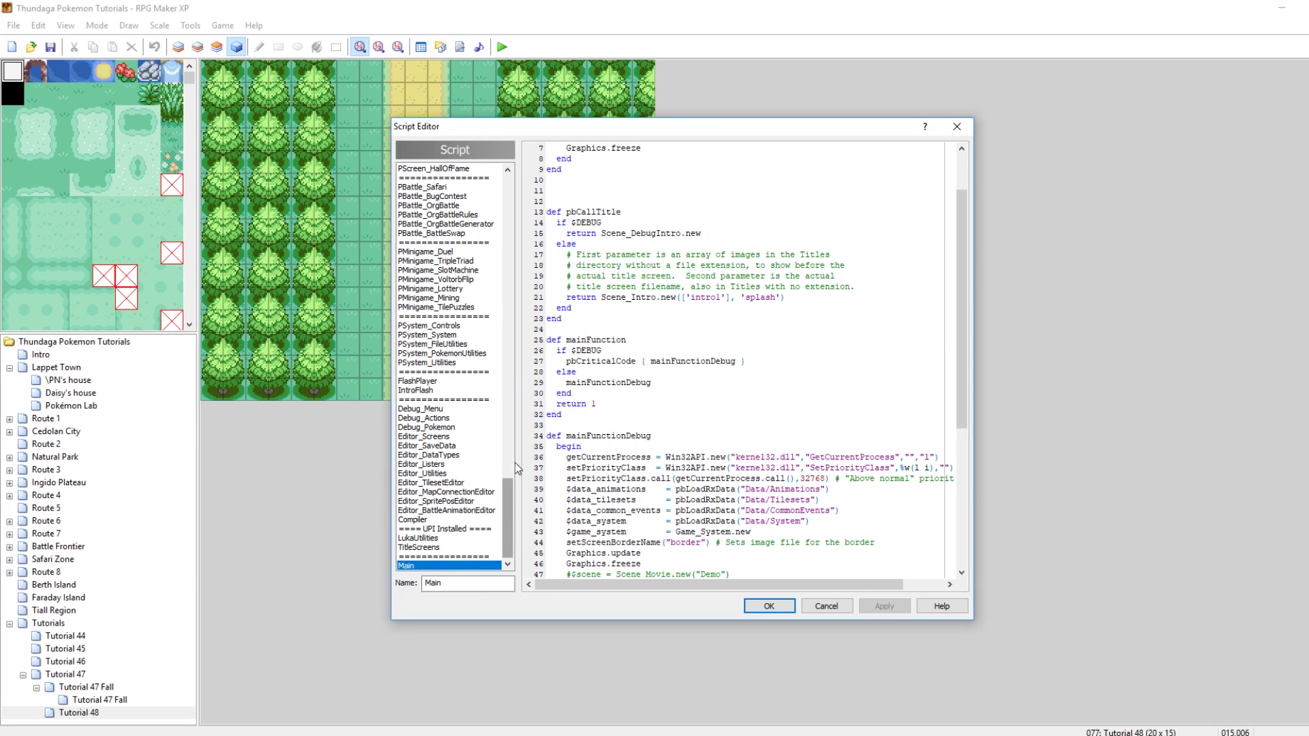
pyautogui.scroll(2, 561, 334)
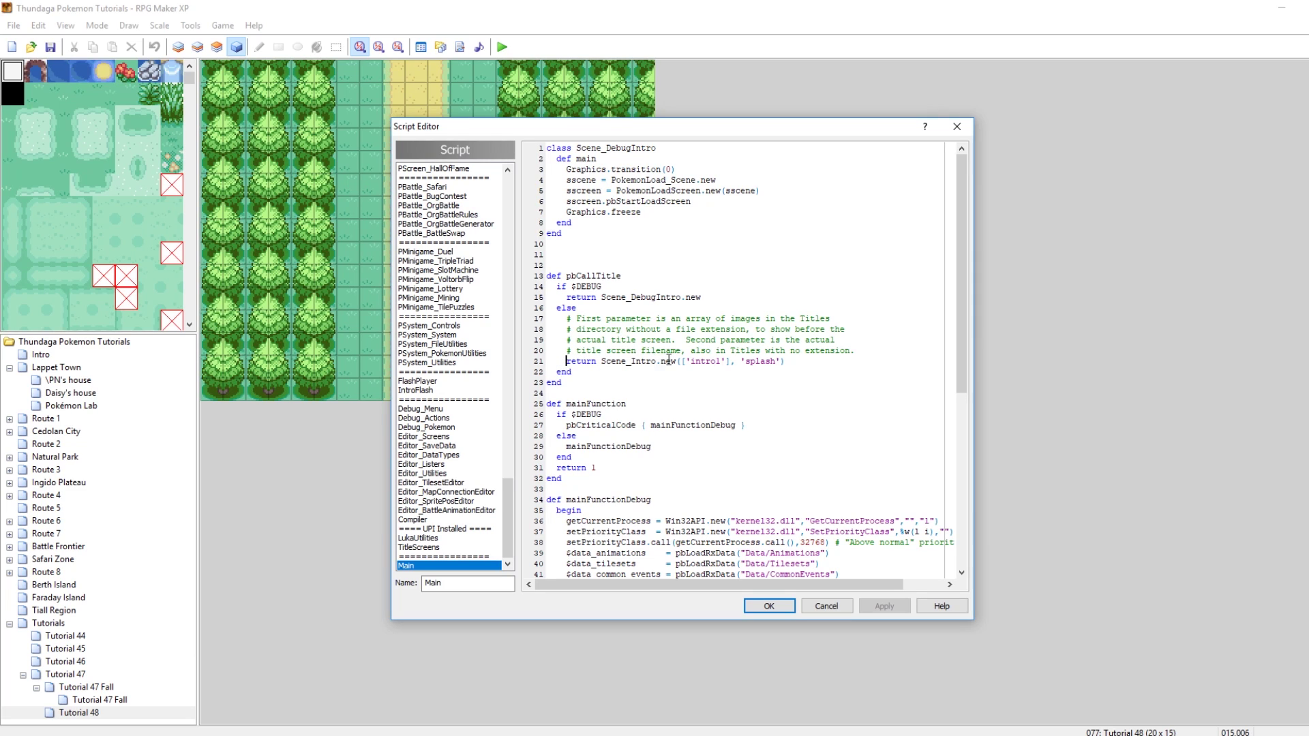
pyautogui.moveTo(685, 361); pyautogui.dragTo(724, 363)
pyautogui.click(710, 362)
pyautogui.click(756, 362)
pyautogui.moveTo(682, 361); pyautogui.dragTo(724, 365)
pyautogui.write(", ''")
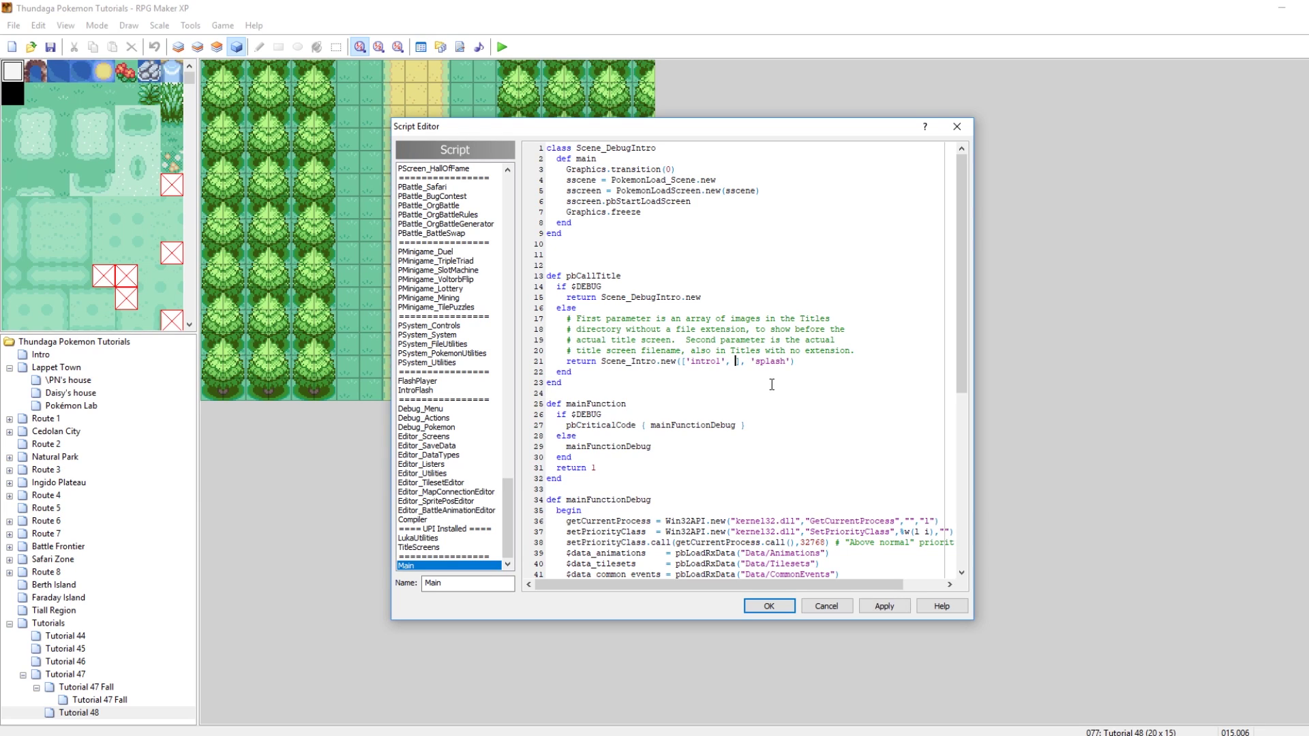
pyautogui.write('intro2')
# Step: Add 'intro3' as the third image in the Scene_Intro.new array and apply the script change
pyautogui.write(', ')
pyautogui.write("''")
pyautogui.write('fart')
pyautogui.press('BackSpace')
pyautogui.press('BackSpace')
pyautogui.press('BackSpace')
pyautogui.press('BackSpace')
pyautogui.write('intro3')
pyautogui.click(875, 601)
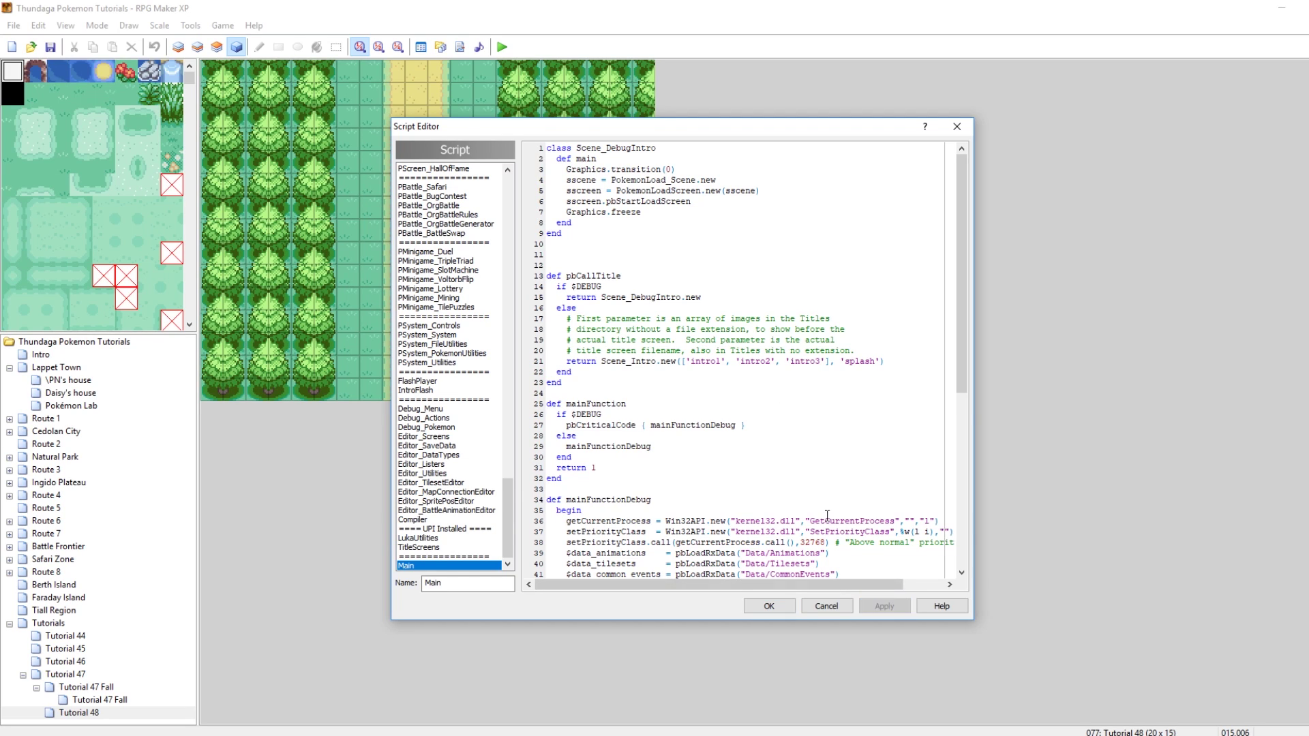
pyautogui.moveTo(847, 360); pyautogui.dragTo(878, 369)
pyautogui.click(877, 368)
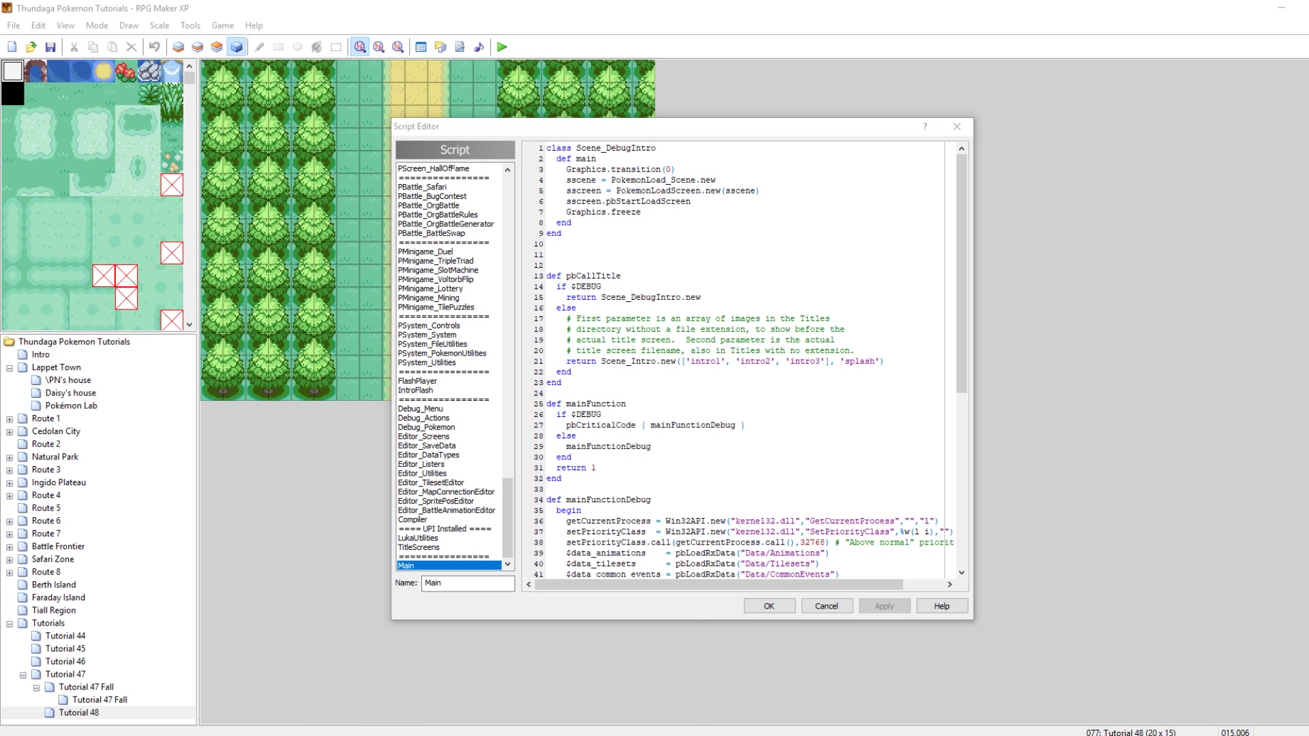
# Step: Switch to File Explorer and go from the project folder to the intro images in Graphics\Titles
pyautogui.click(630, 682)
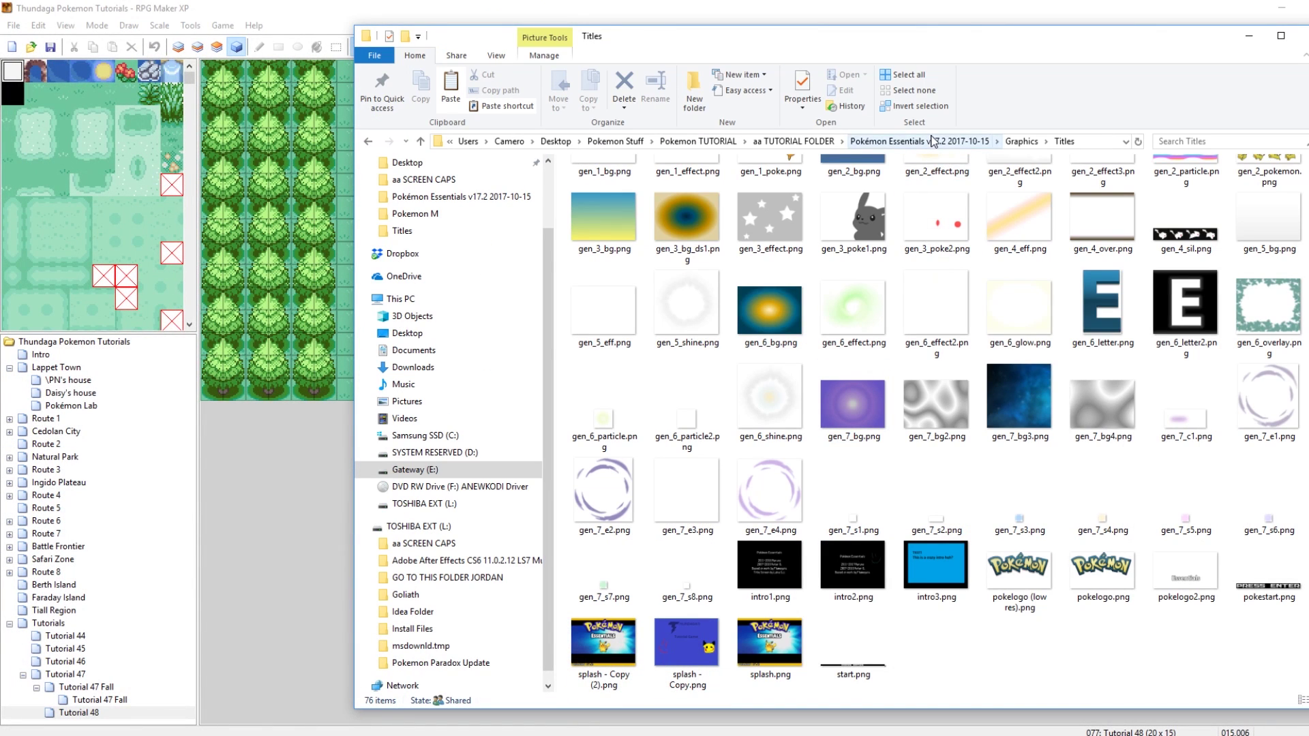
pyautogui.click(918, 141)
pyautogui.doubleClick(660, 225)
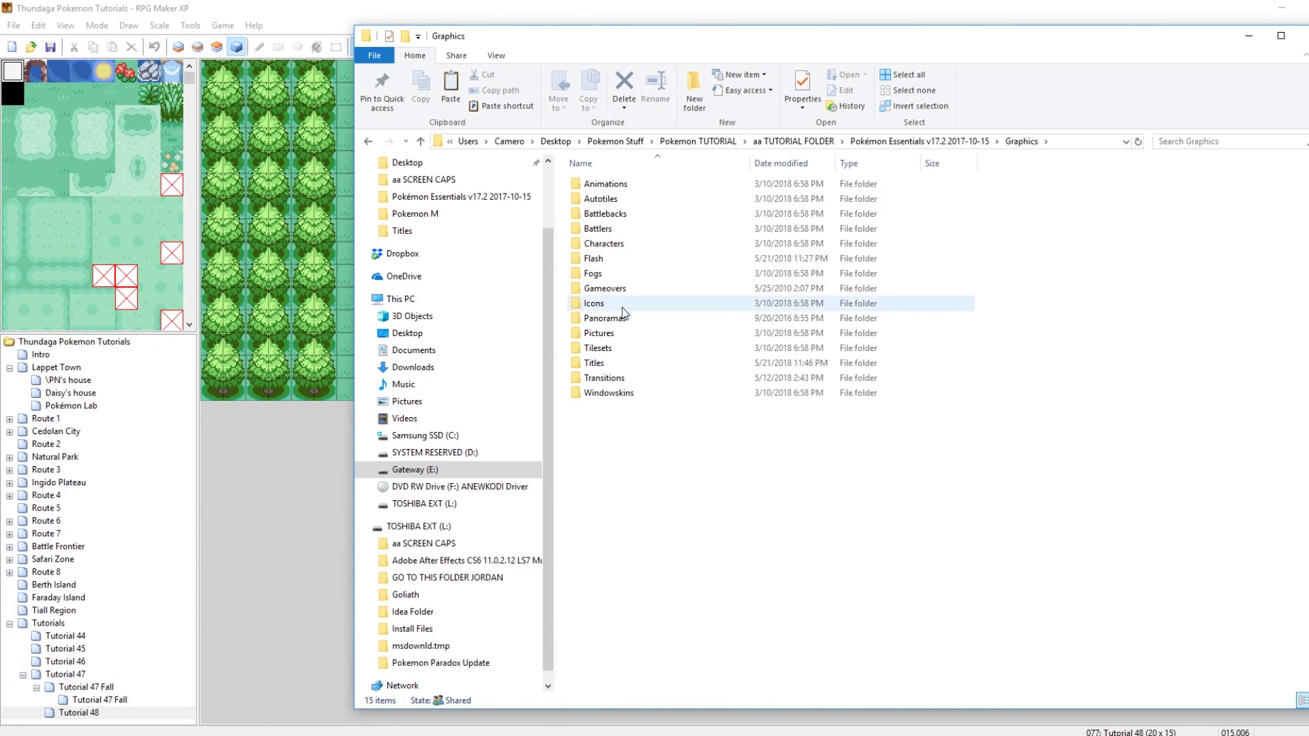
pyautogui.doubleClick(593, 363)
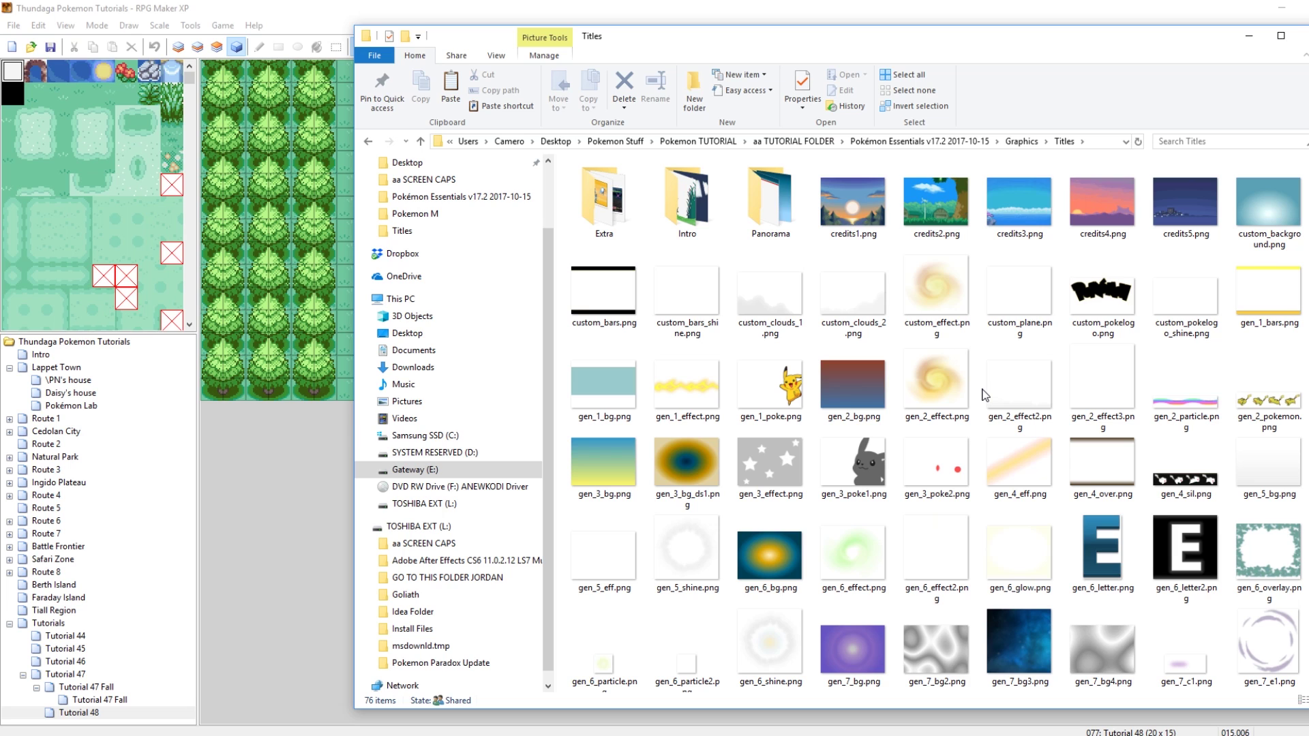
pyautogui.scroll(-3, 1040, 382)
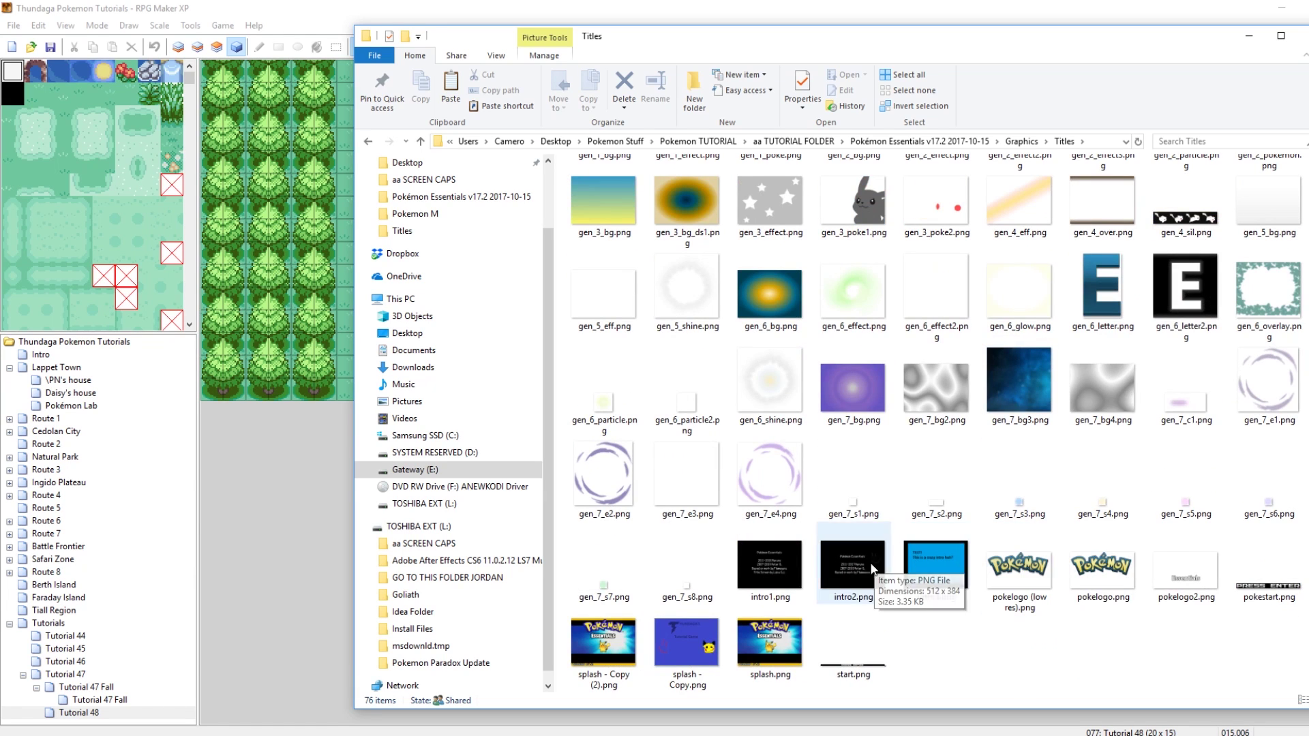
# Step: View intro1.png and intro3.png at full size, closing the image viewer after each
pyautogui.doubleClick(769, 564)
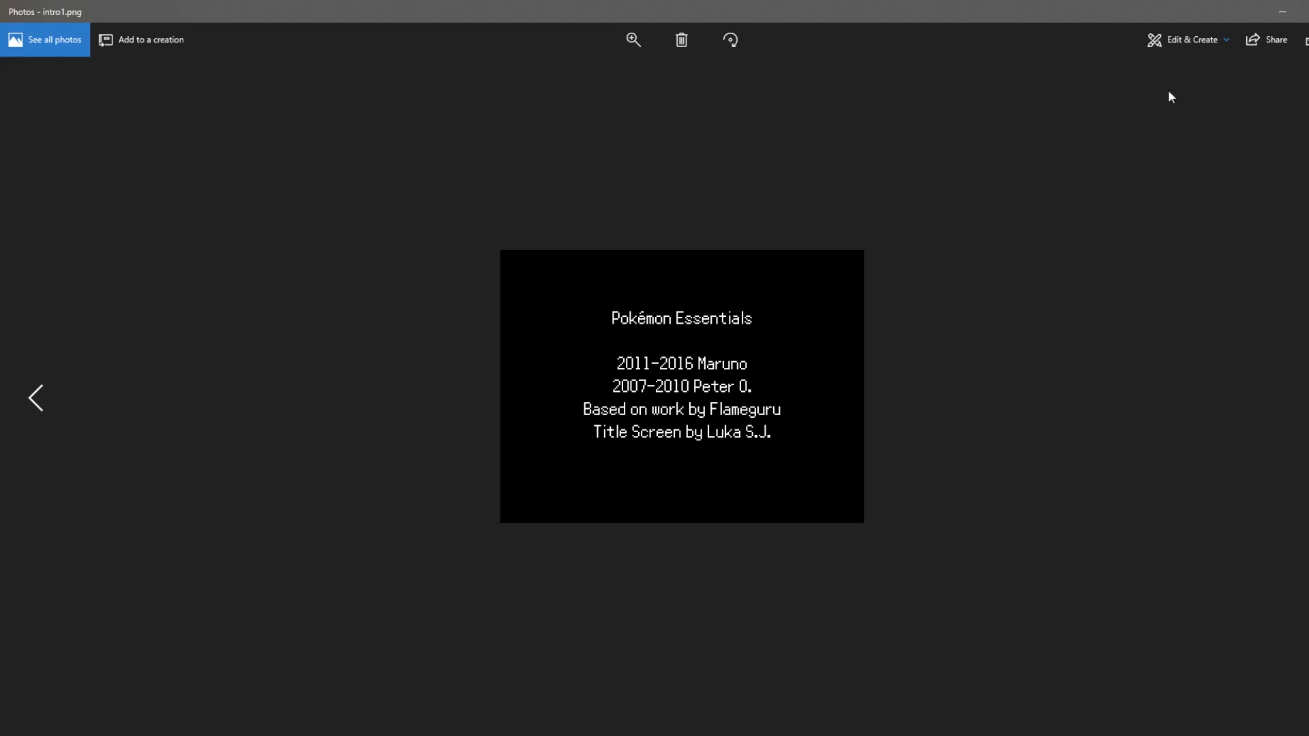
pyautogui.hotkey('alt', 'F4')
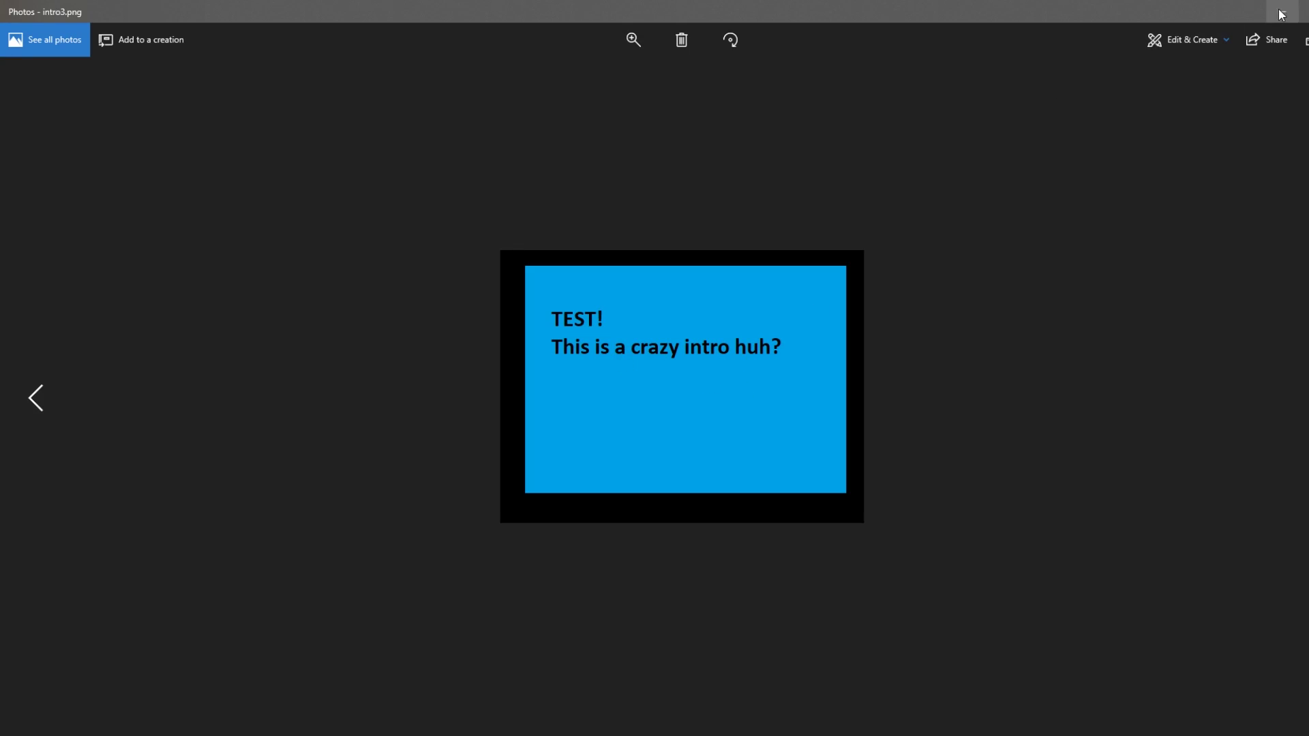
pyautogui.hotkey('alt', 'F4')
# Step: Open intro3.png in Paint to check its canvas size, and close it without editing
pyautogui.rightClick(928, 557)
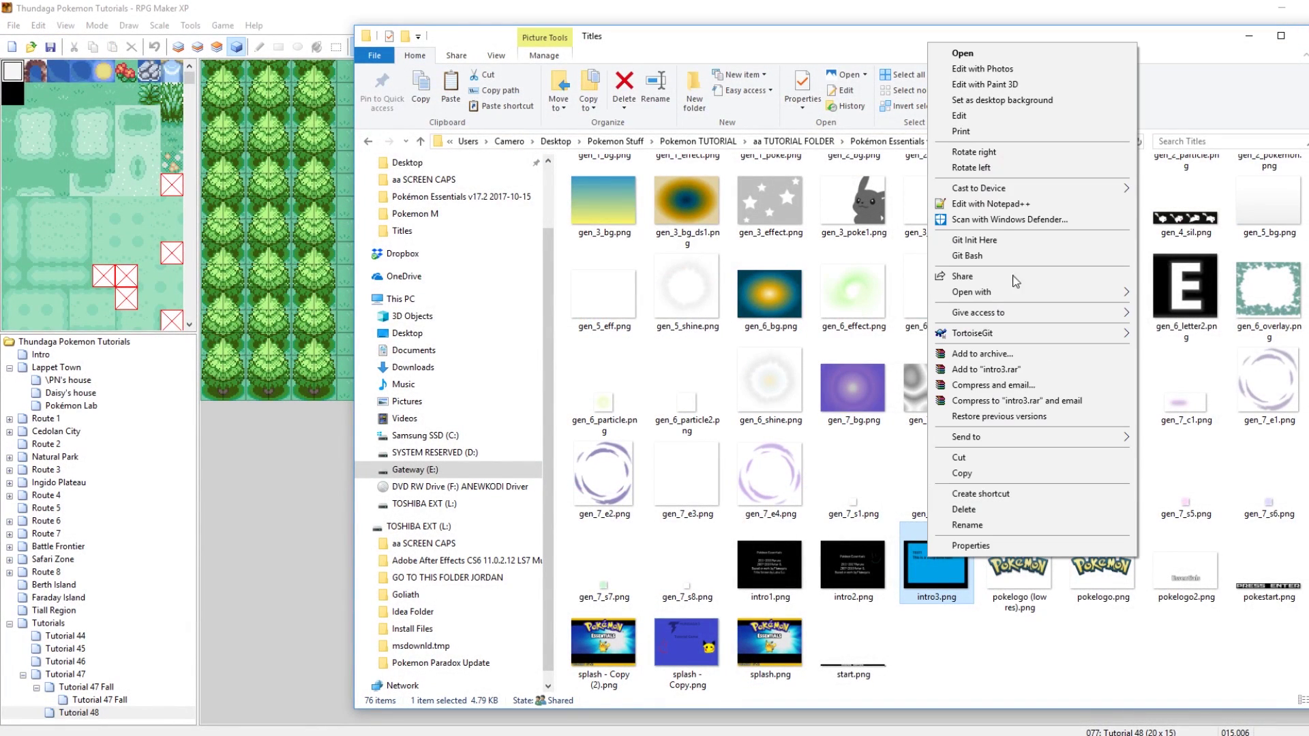
pyautogui.click(976, 111)
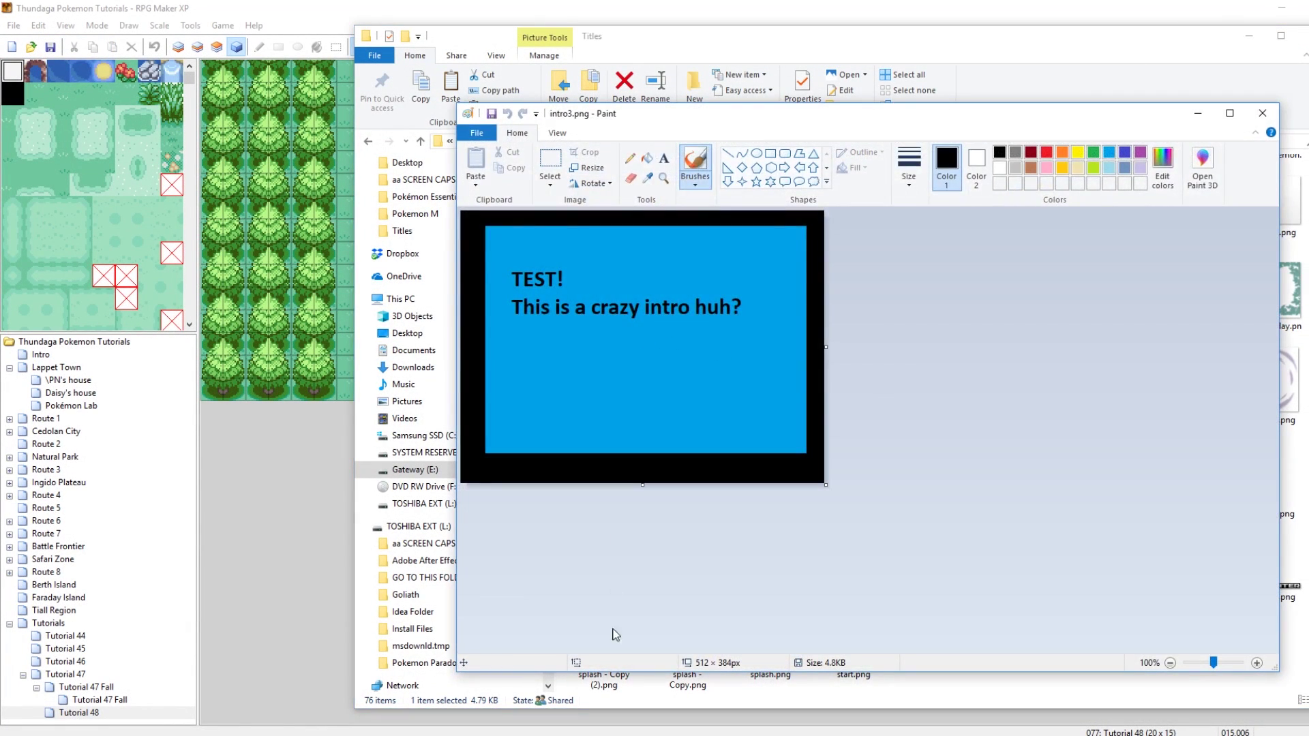
pyautogui.click(1262, 113)
# Step: Select splash.png, then run Game.exe from the project folder to preview the title screen and close the game
pyautogui.click(764, 644)
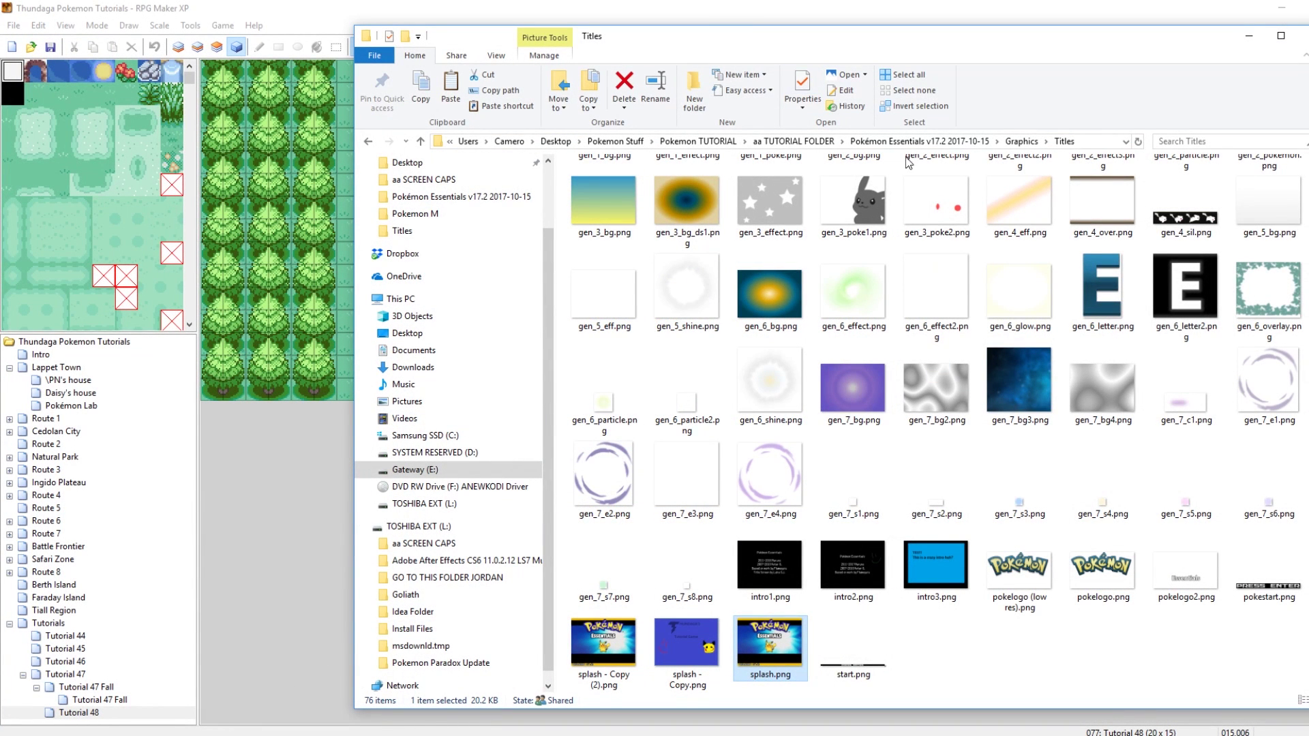
pyautogui.click(917, 141)
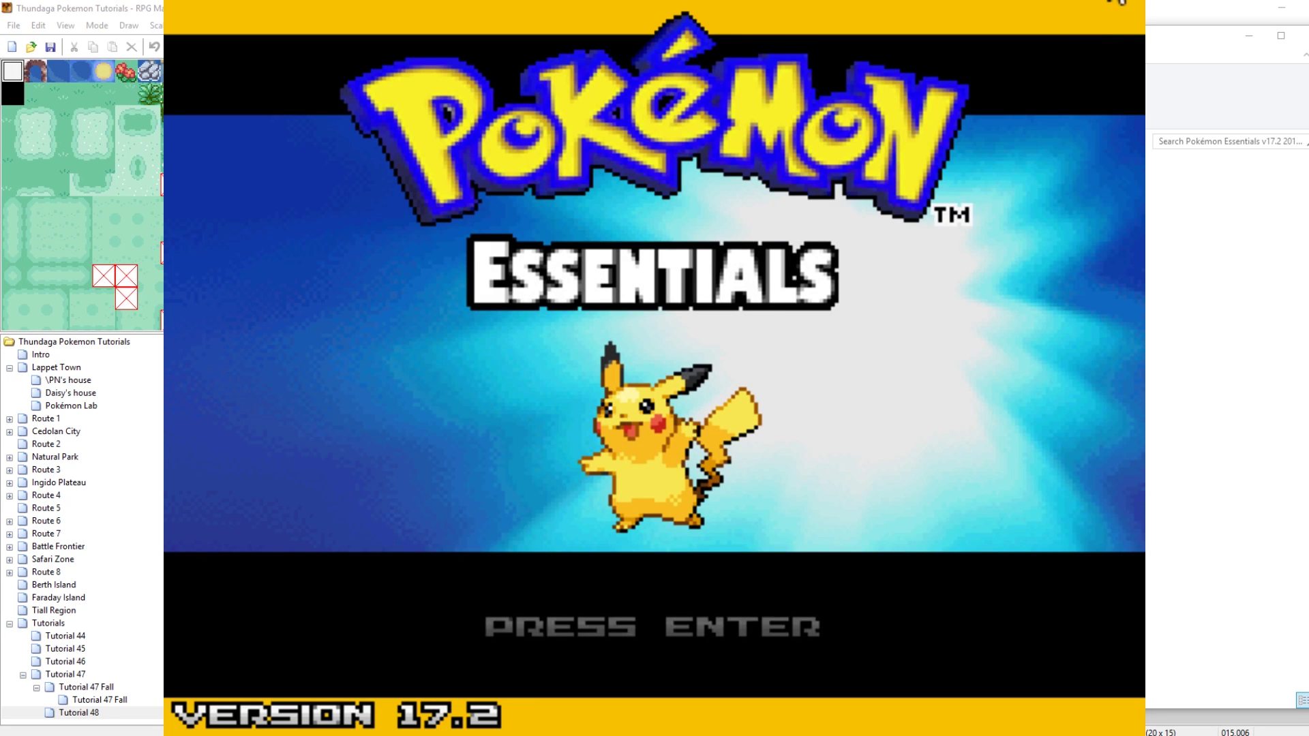
pyautogui.hotkey('alt', 'F4')
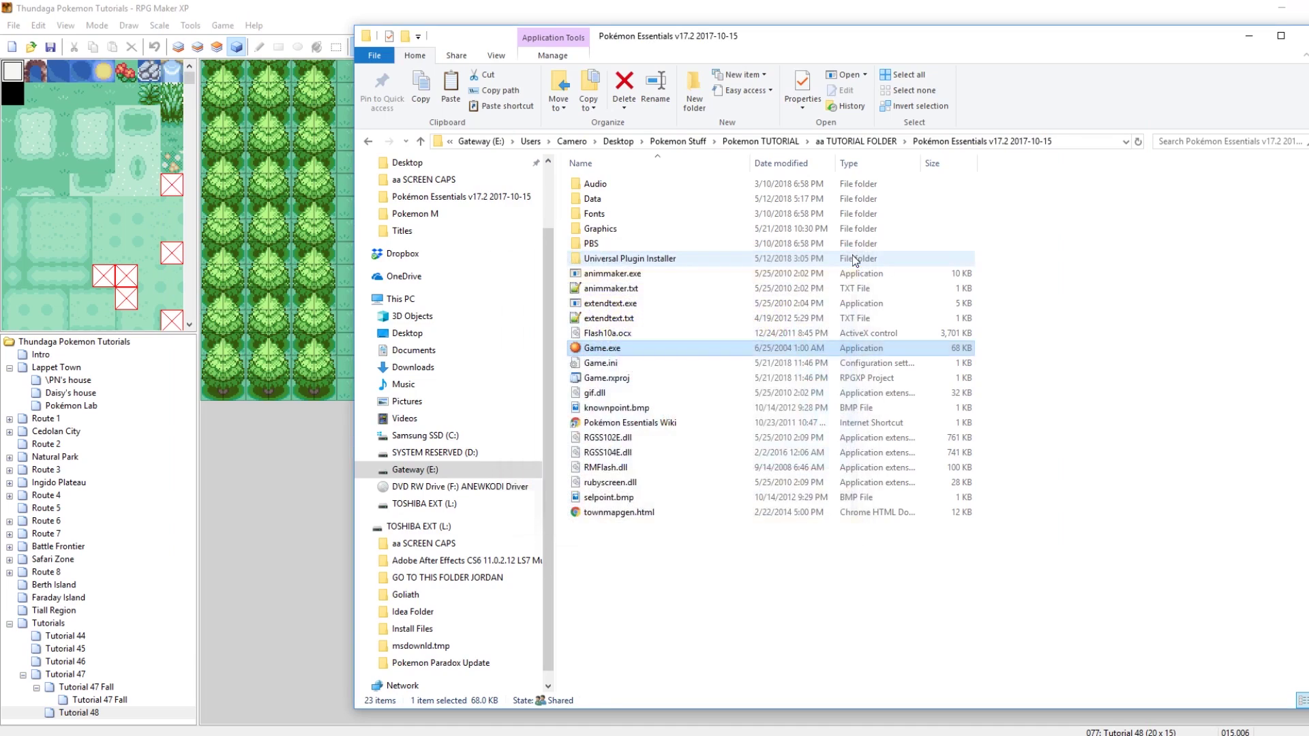
# Step: Switch back to RPG Maker XP and close the script editor, accepting the changes
pyautogui.hotkey('alt', 'Tab')
pyautogui.press('F11')
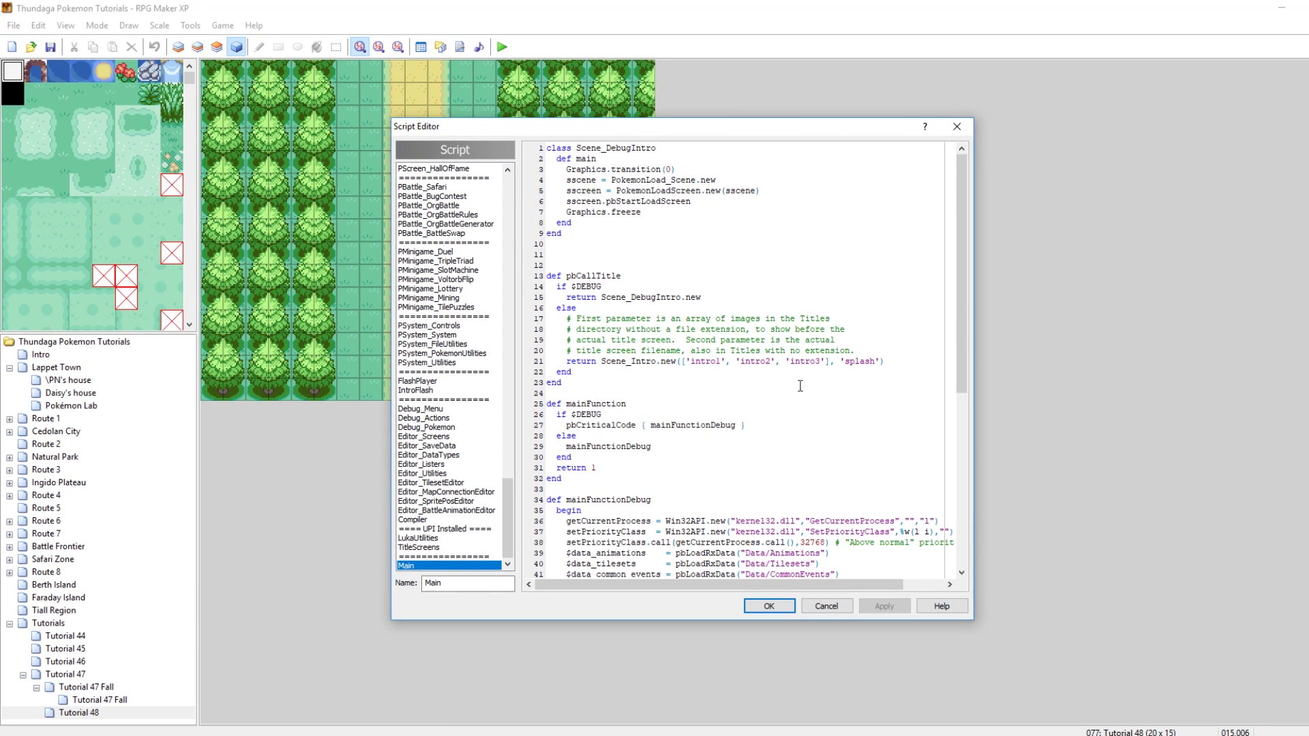
pyautogui.click(769, 606)
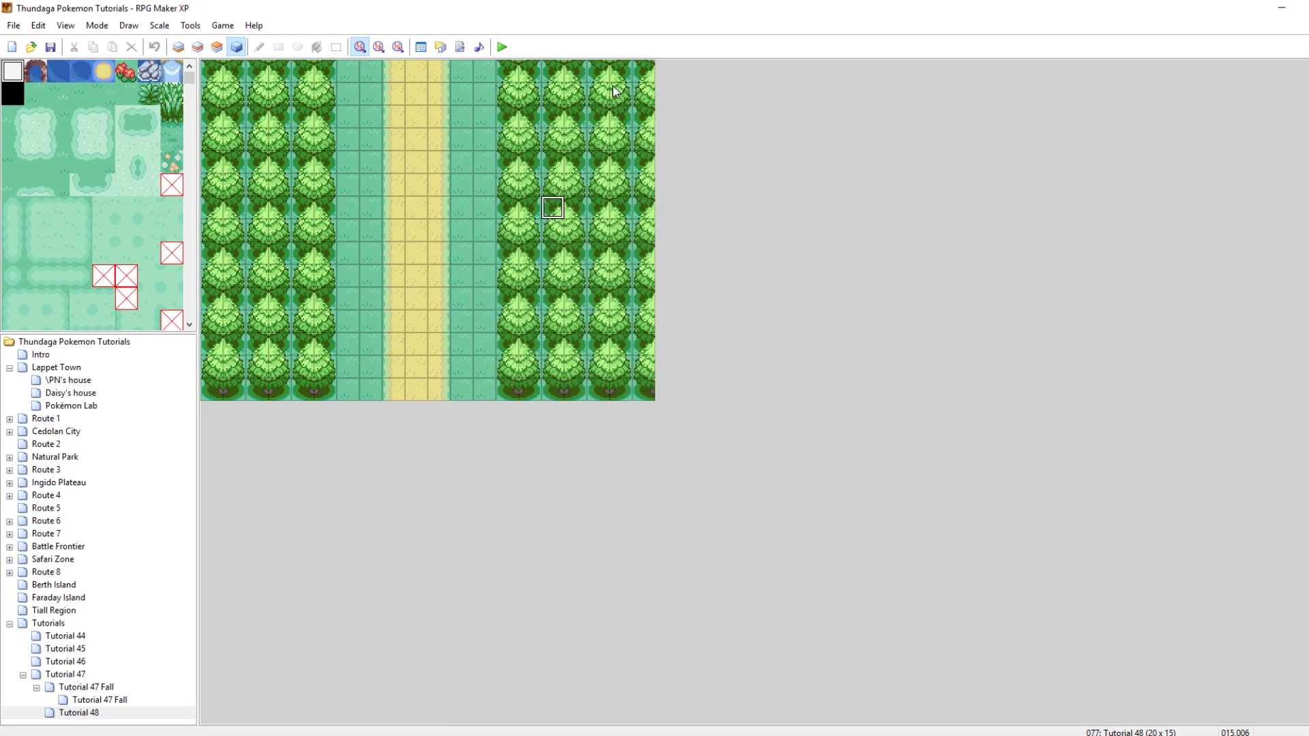
# Step: Playtest the project in debug mode as far as the load screen, and close the game window
pyautogui.click(502, 46)
pyautogui.click(645, 407)
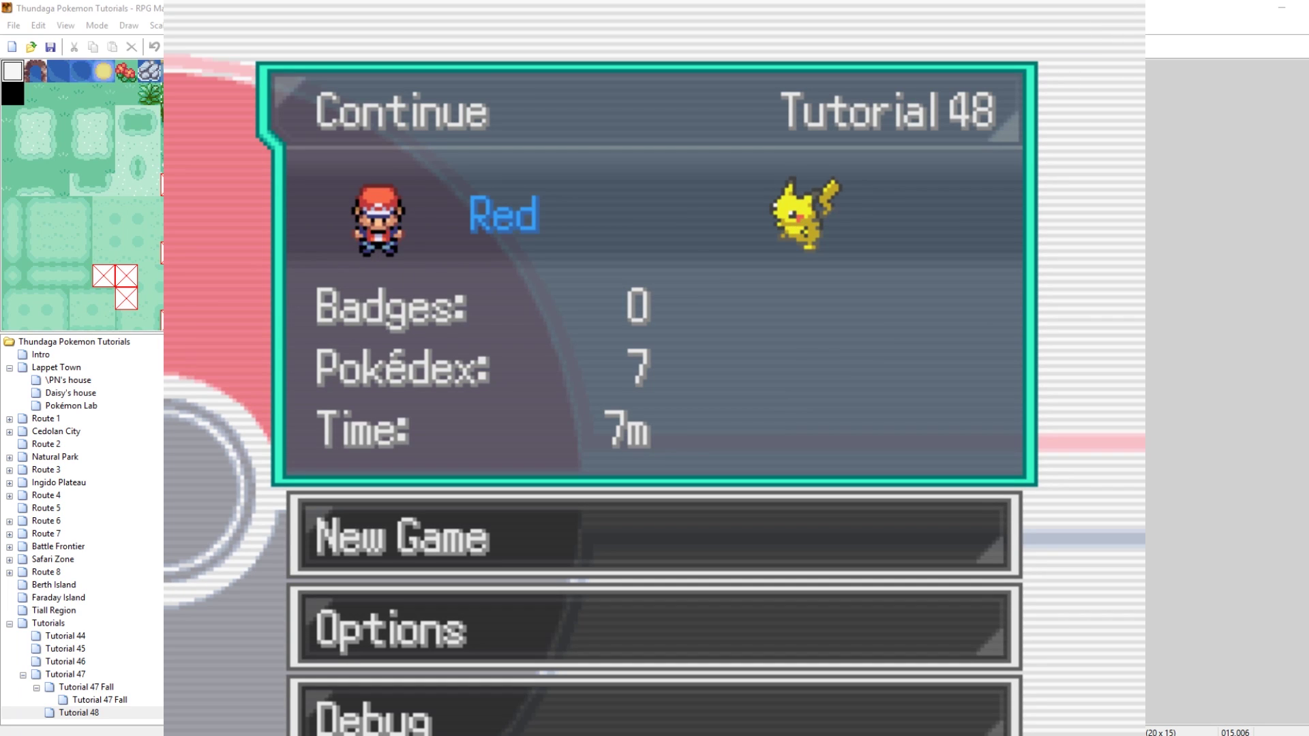
pyautogui.hotkey('alt', 'Return')
pyautogui.hotkey('alt', 'F4')
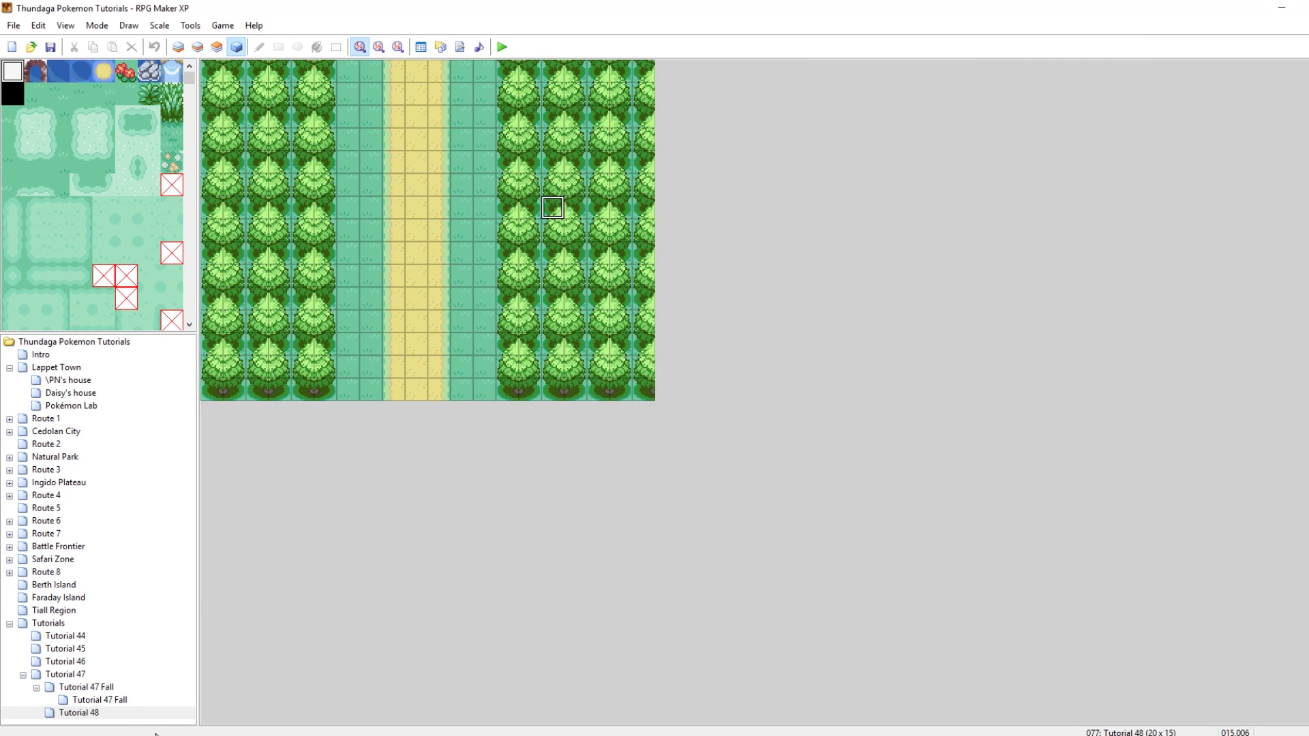
# Step: Switch to File Explorer and browse the project's Audio\BGM folder to the title music files
pyautogui.moveTo(97, 712)
pyautogui.click(576, 682)
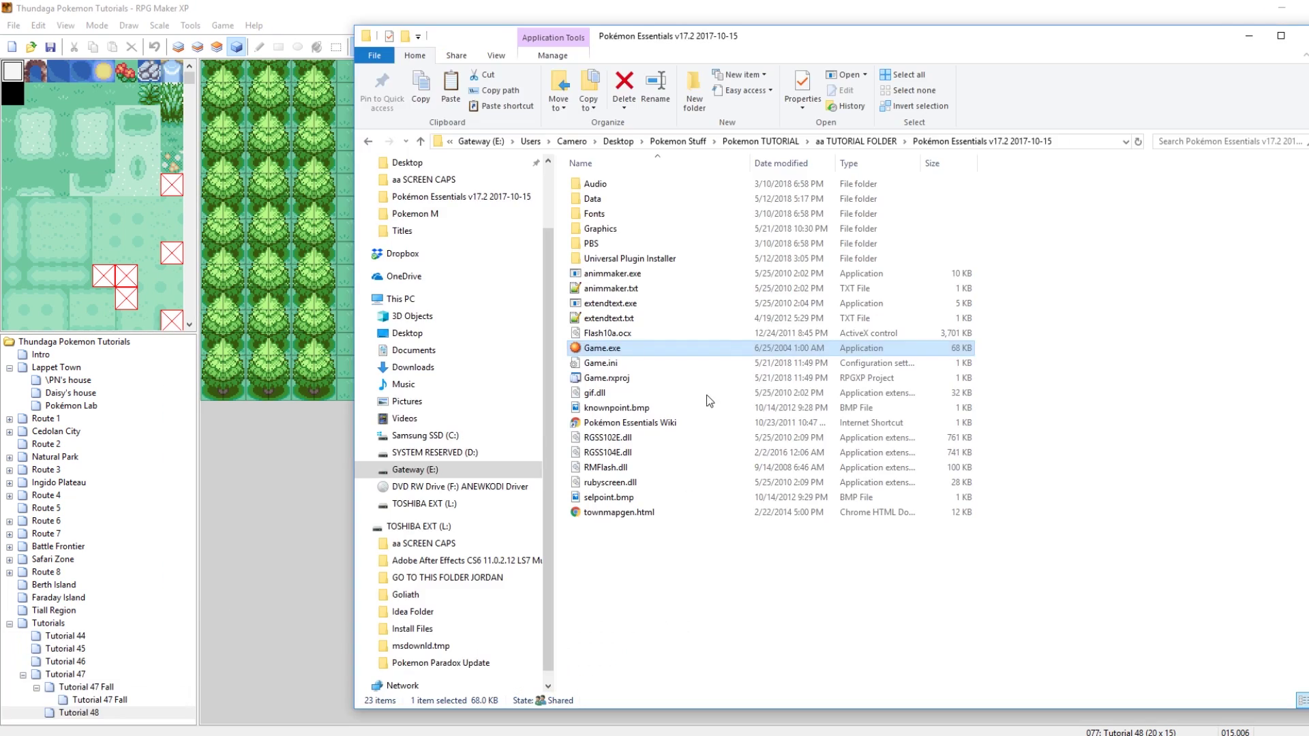
pyautogui.doubleClick(623, 181)
pyautogui.doubleClick(600, 183)
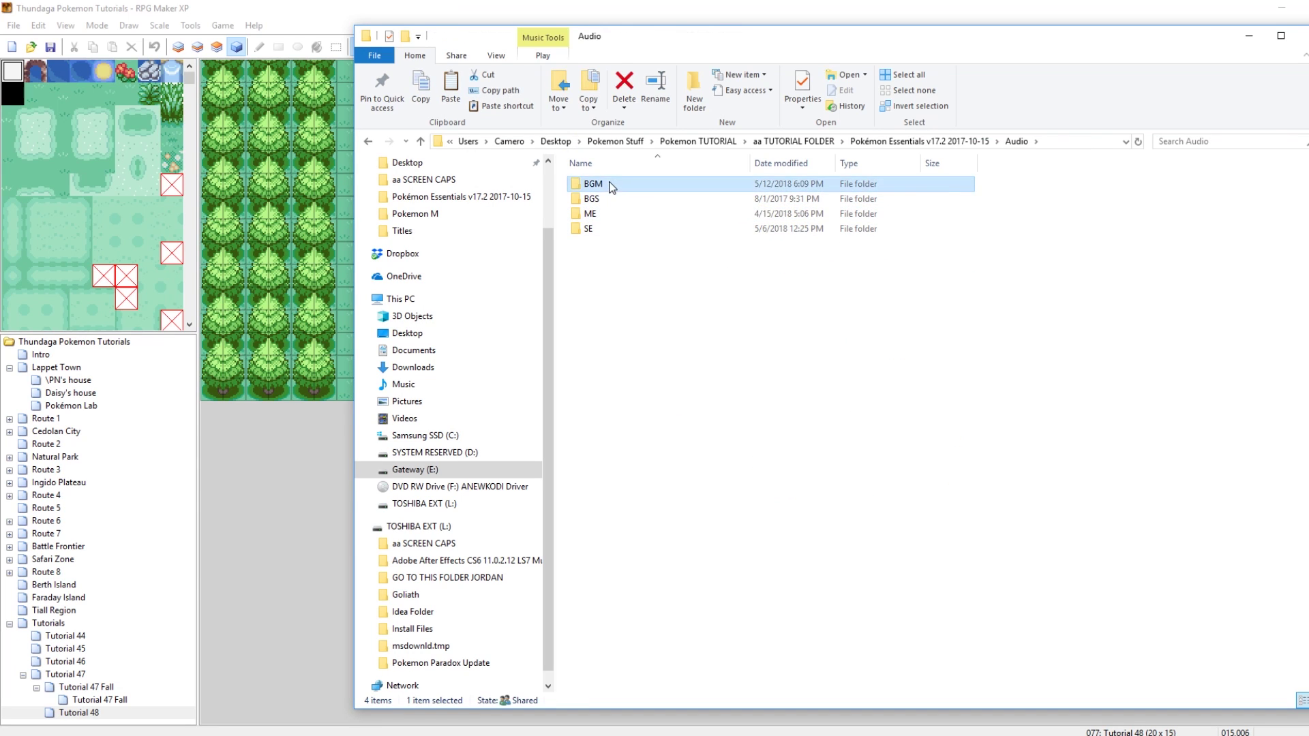
pyautogui.scroll(-20, 773, 475)
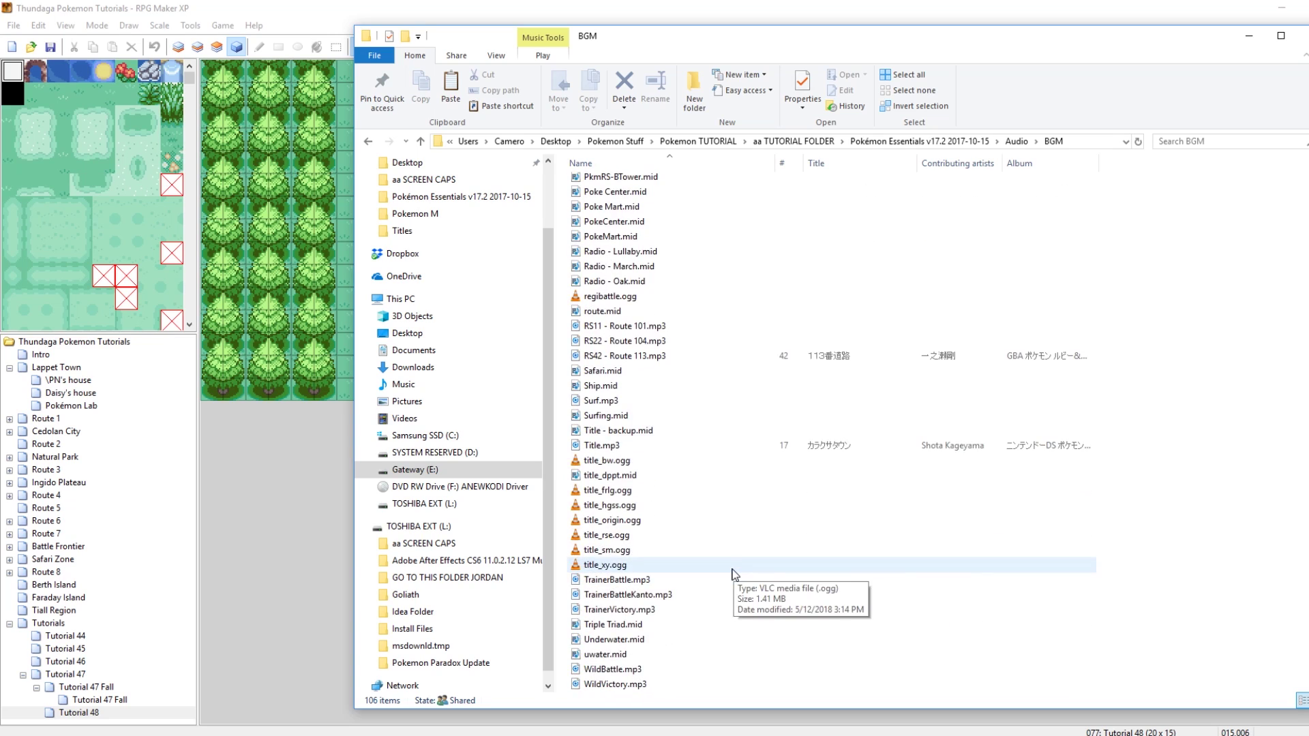
# Step: Play the Title - backup.mid track and close the media player
pyautogui.click(621, 432)
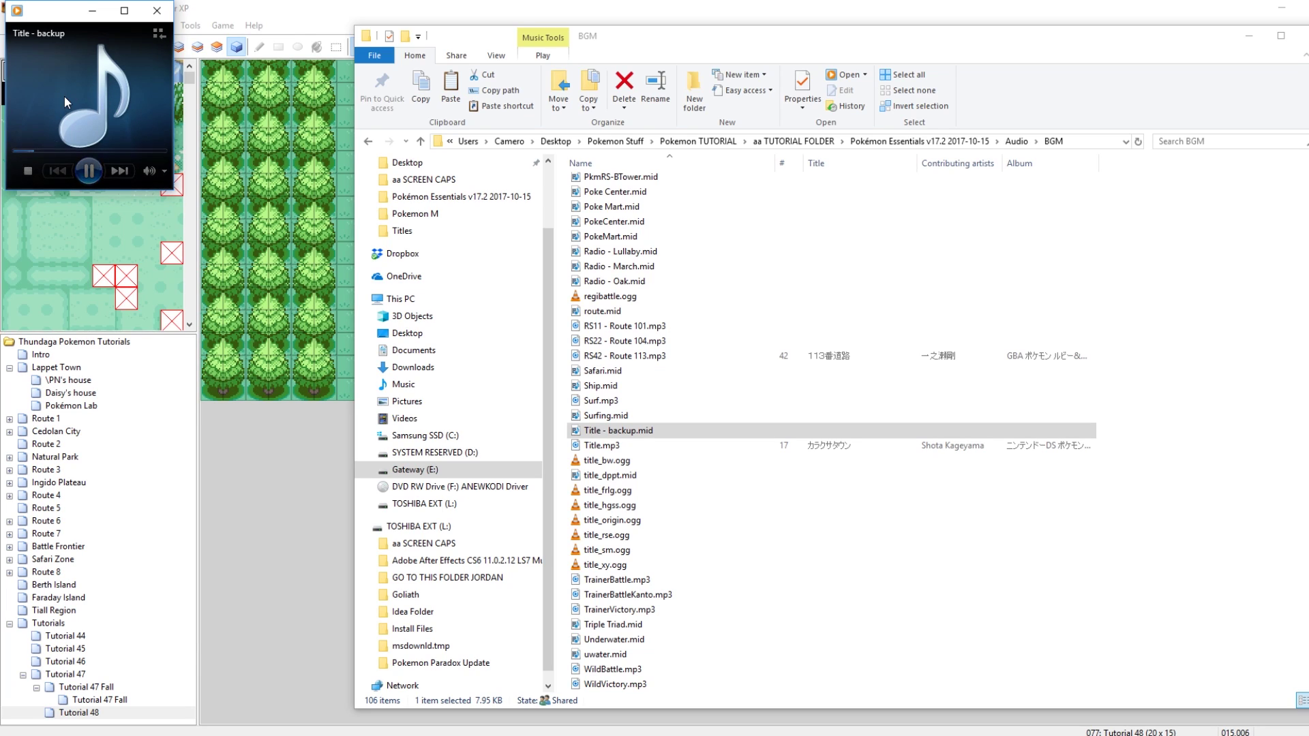
pyautogui.moveTo(116, 72)
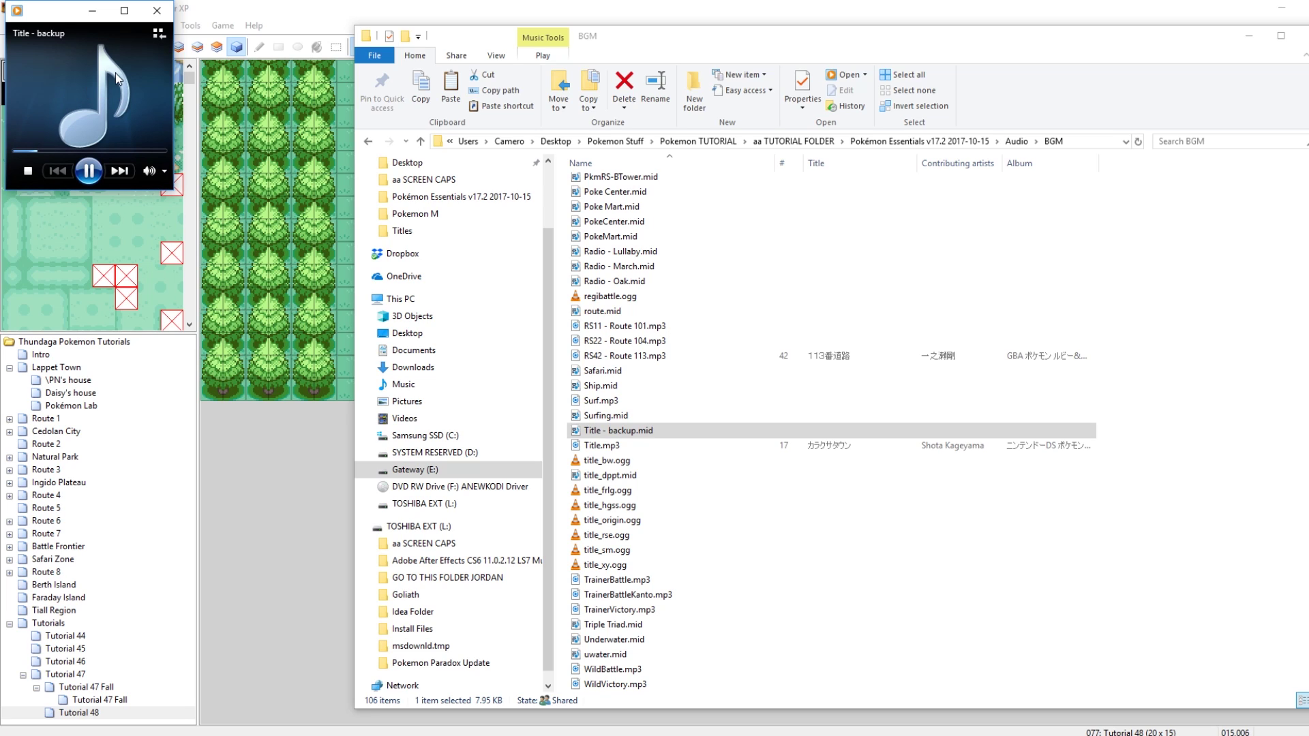
pyautogui.click(157, 11)
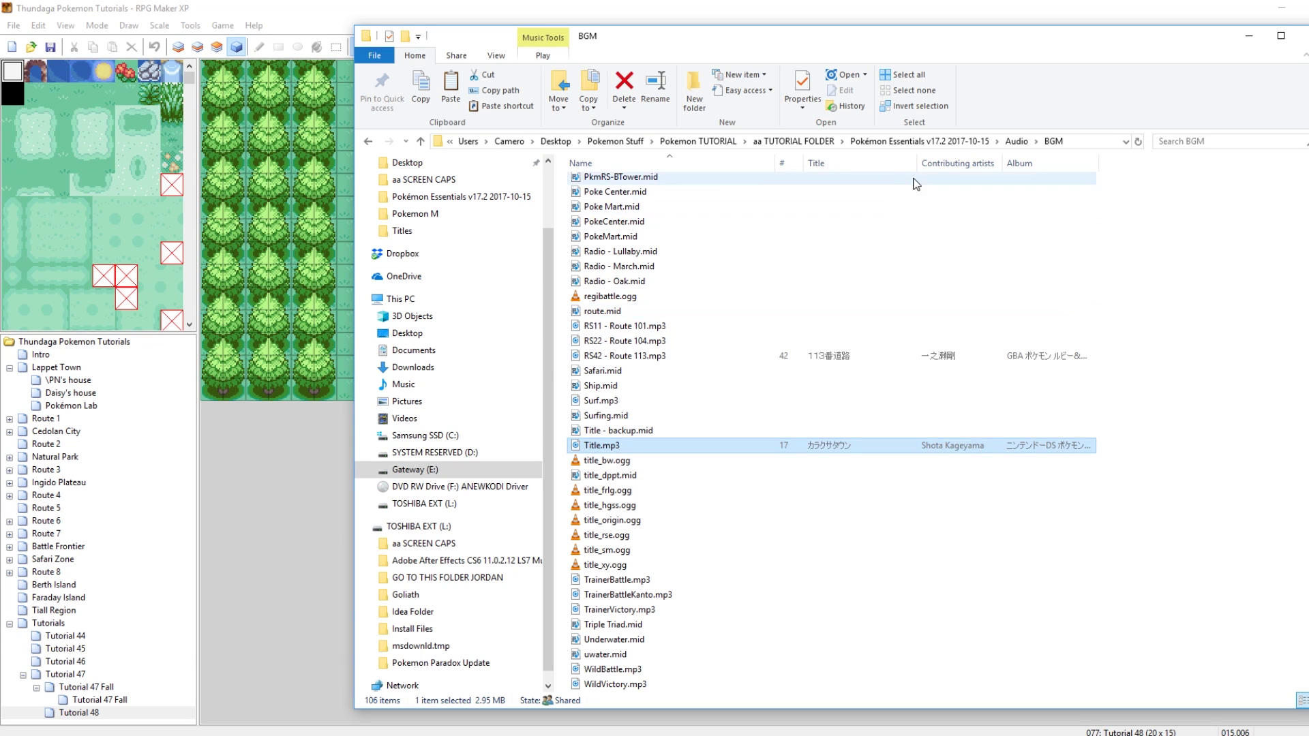
# Step: Return to the project's Graphics\Titles folder and view the splash - Copy.png image
pyautogui.click(916, 141)
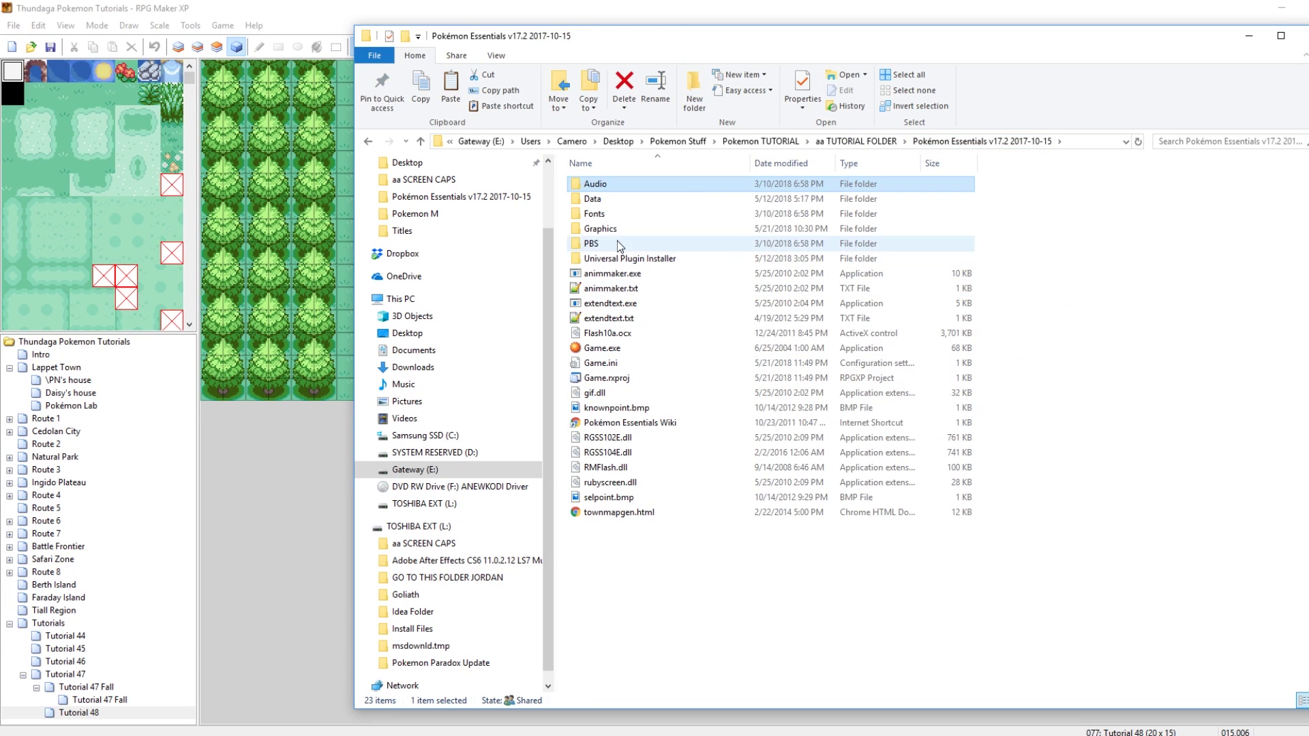
pyautogui.doubleClick(615, 243)
pyautogui.press('BackSpace')
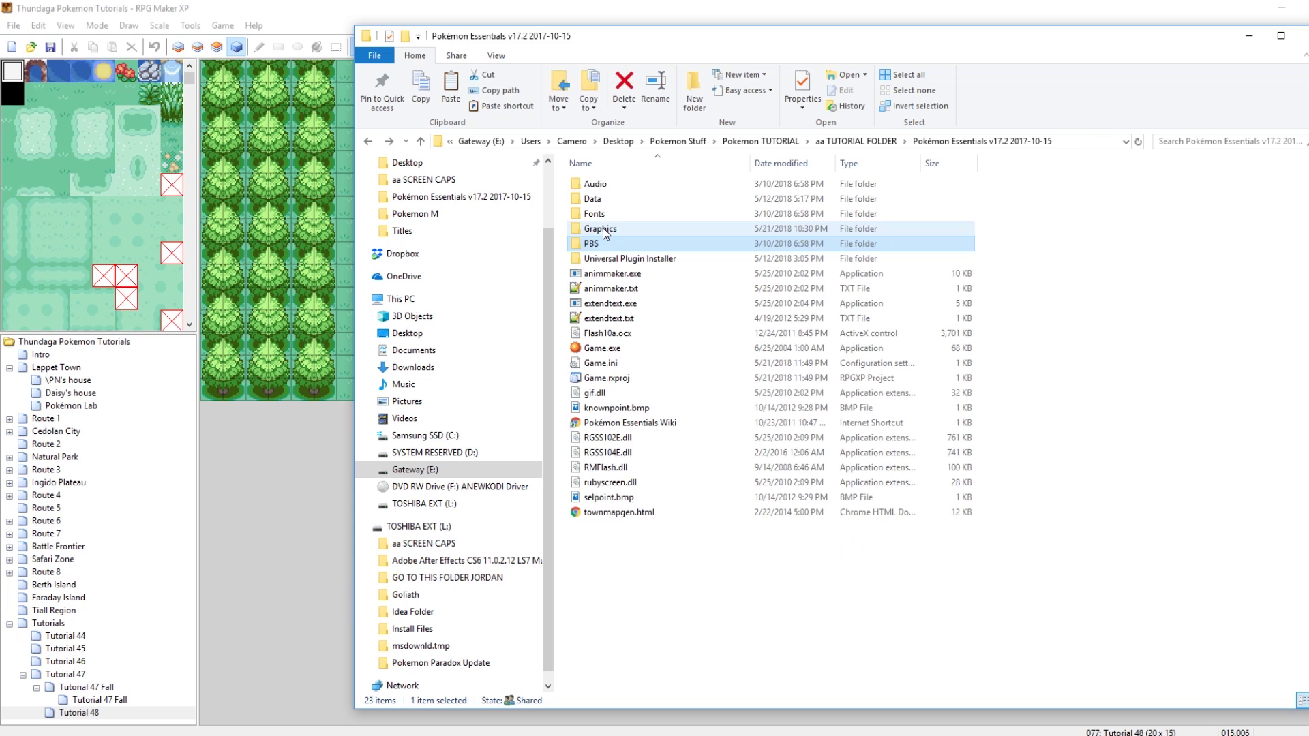
pyautogui.doubleClick(603, 229)
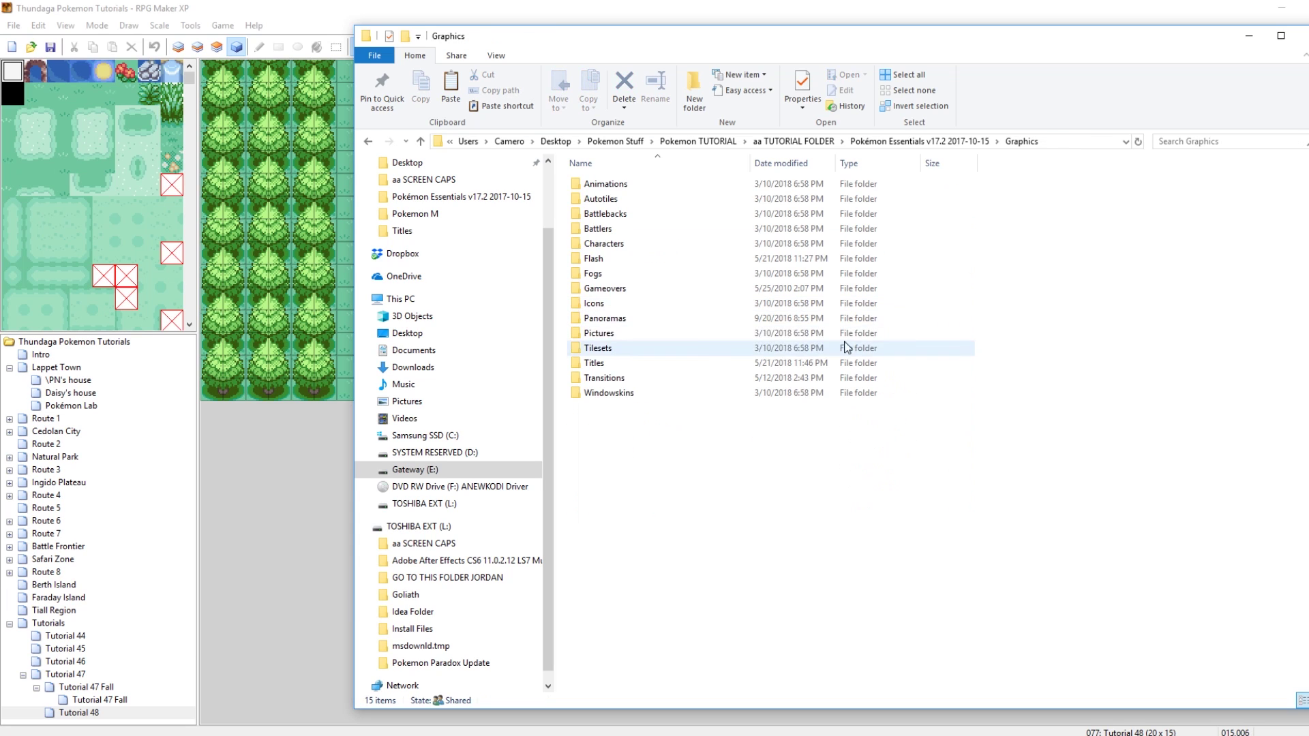
pyautogui.doubleClick(594, 363)
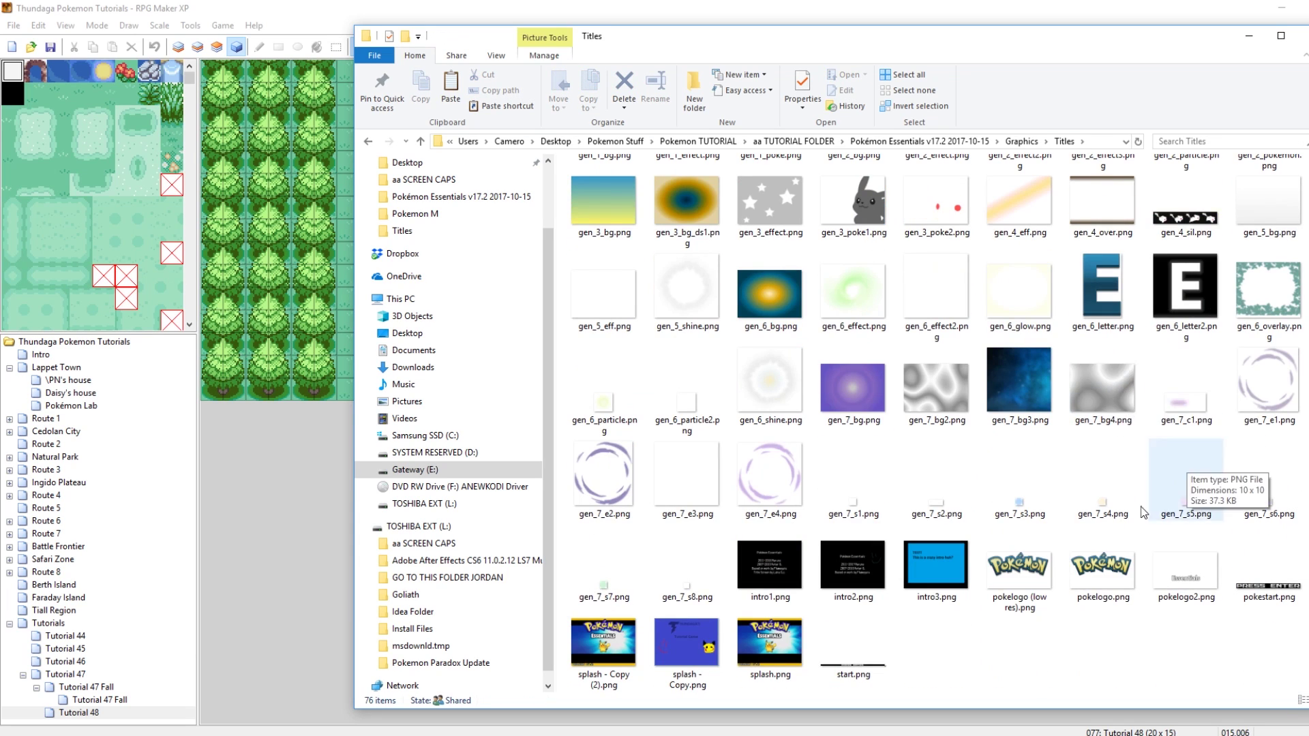
pyautogui.doubleClick(688, 637)
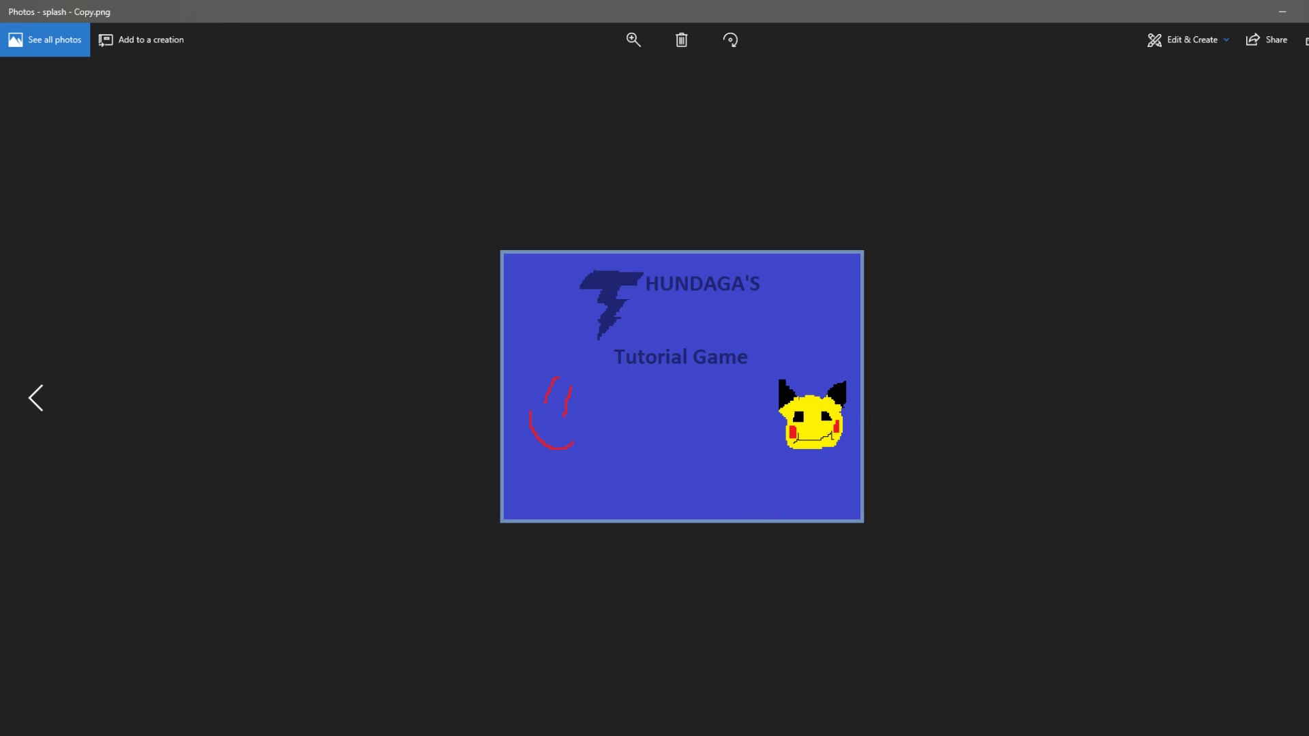
# Step: Close the image viewer, delete splash.png from the Titles folder, and rename splash - Copy.png as splash.png
pyautogui.hotkey('alt', 'F4')
pyautogui.click(780, 639)
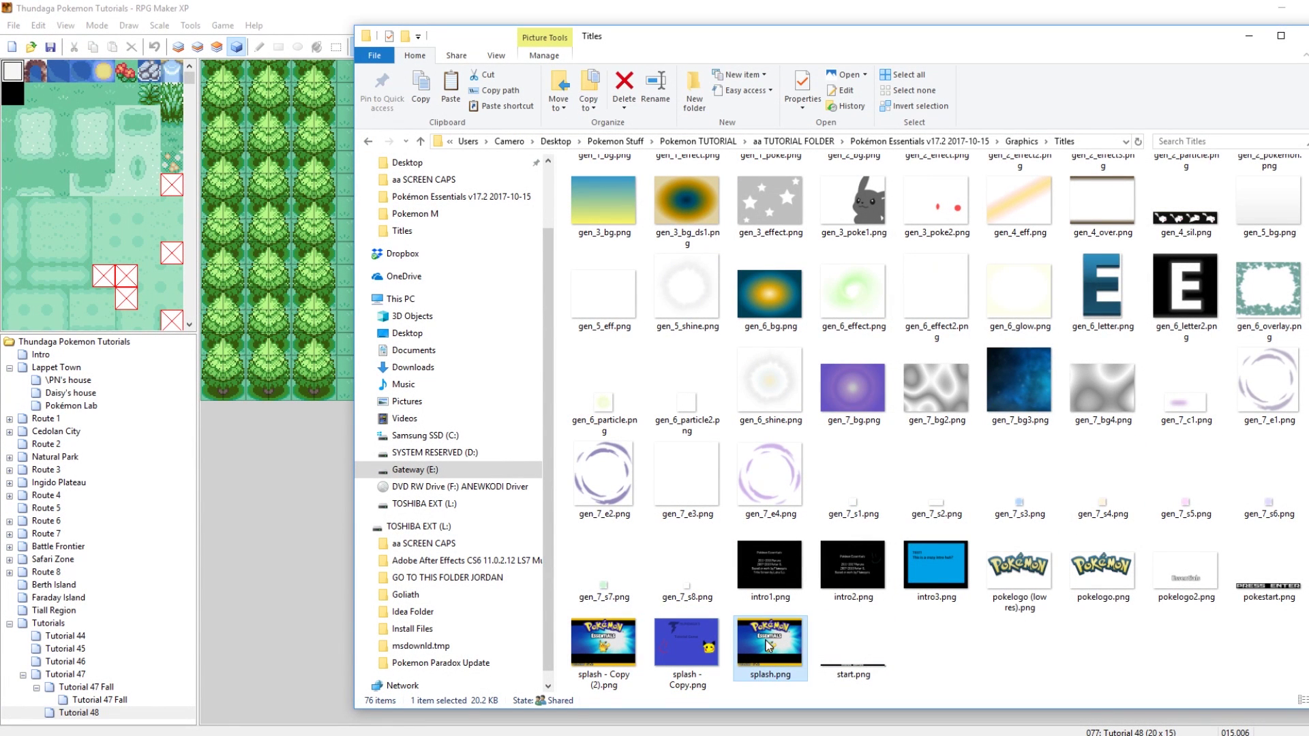
pyautogui.press('Delete')
pyautogui.press('Return')
pyautogui.rightClick(686, 648)
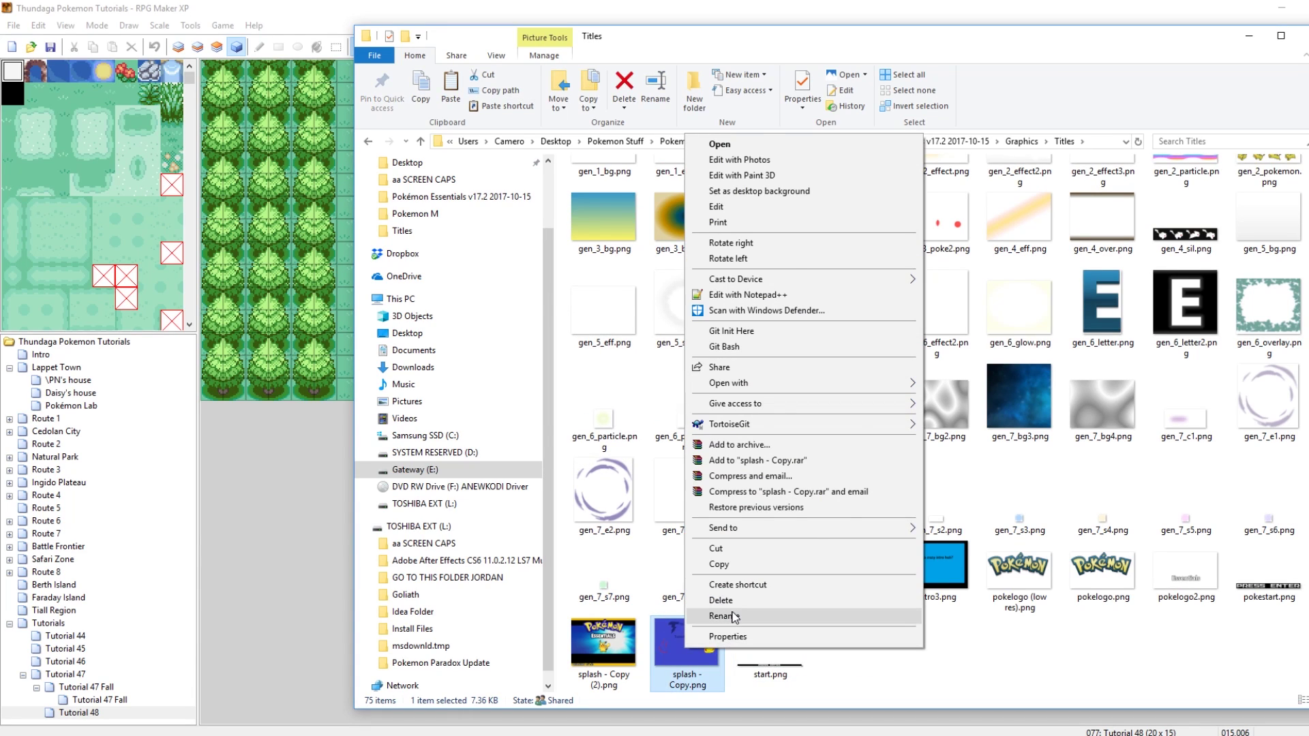
pyautogui.click(723, 616)
pyautogui.write('splash')
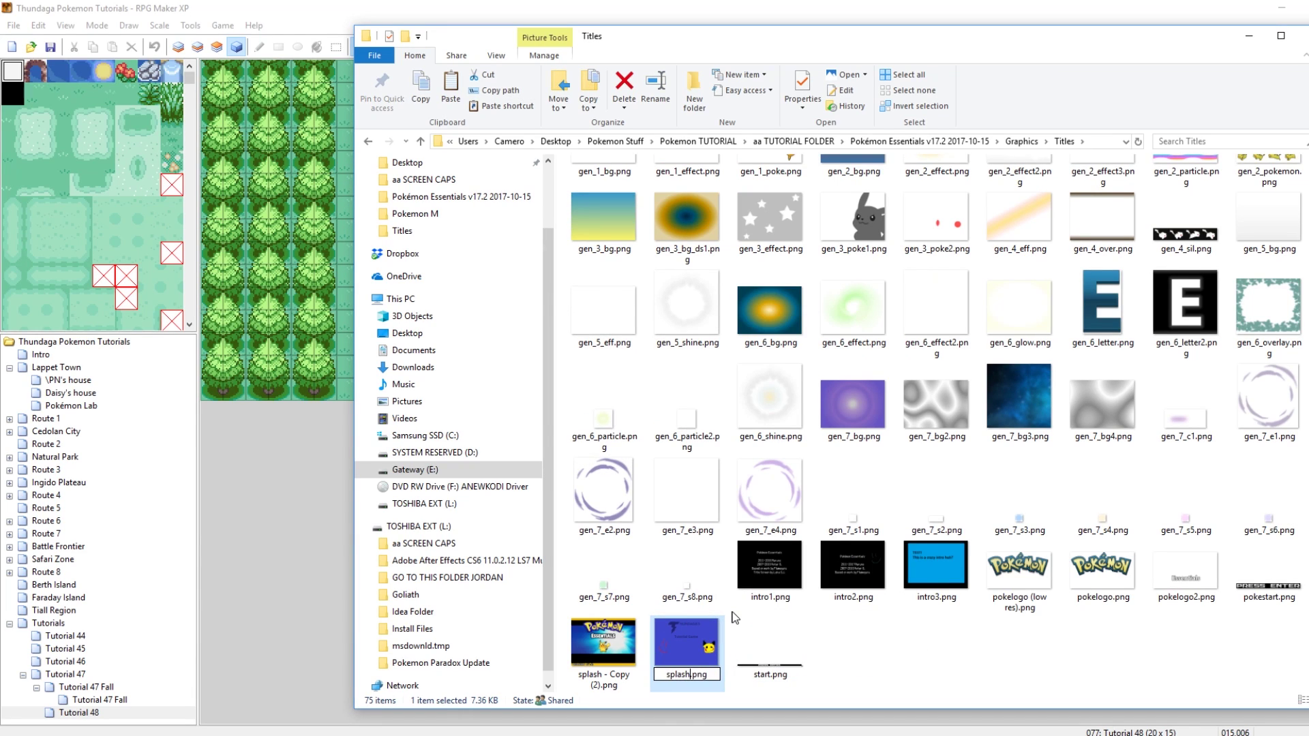
pyautogui.click(938, 692)
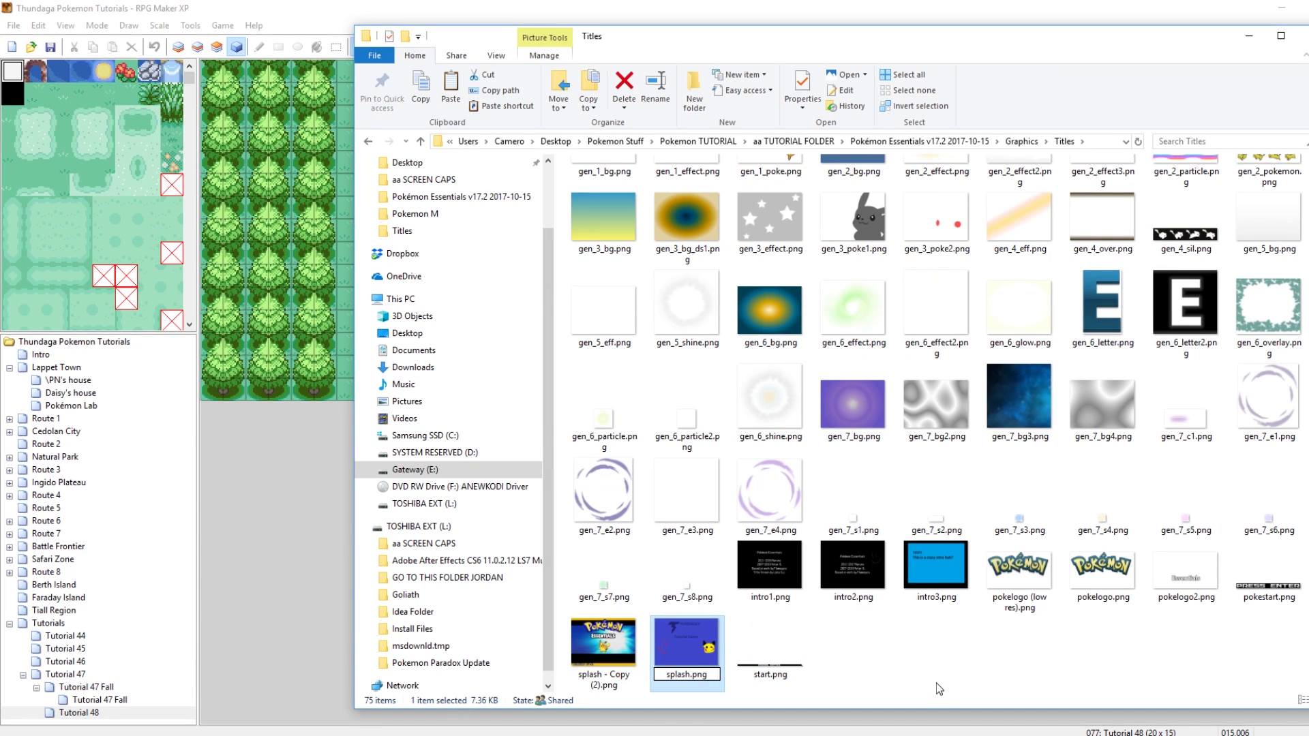
# Step: Run Game.exe from the project's root folder, continue past the title screen into the saved game, and close the game
pyautogui.click(954, 141)
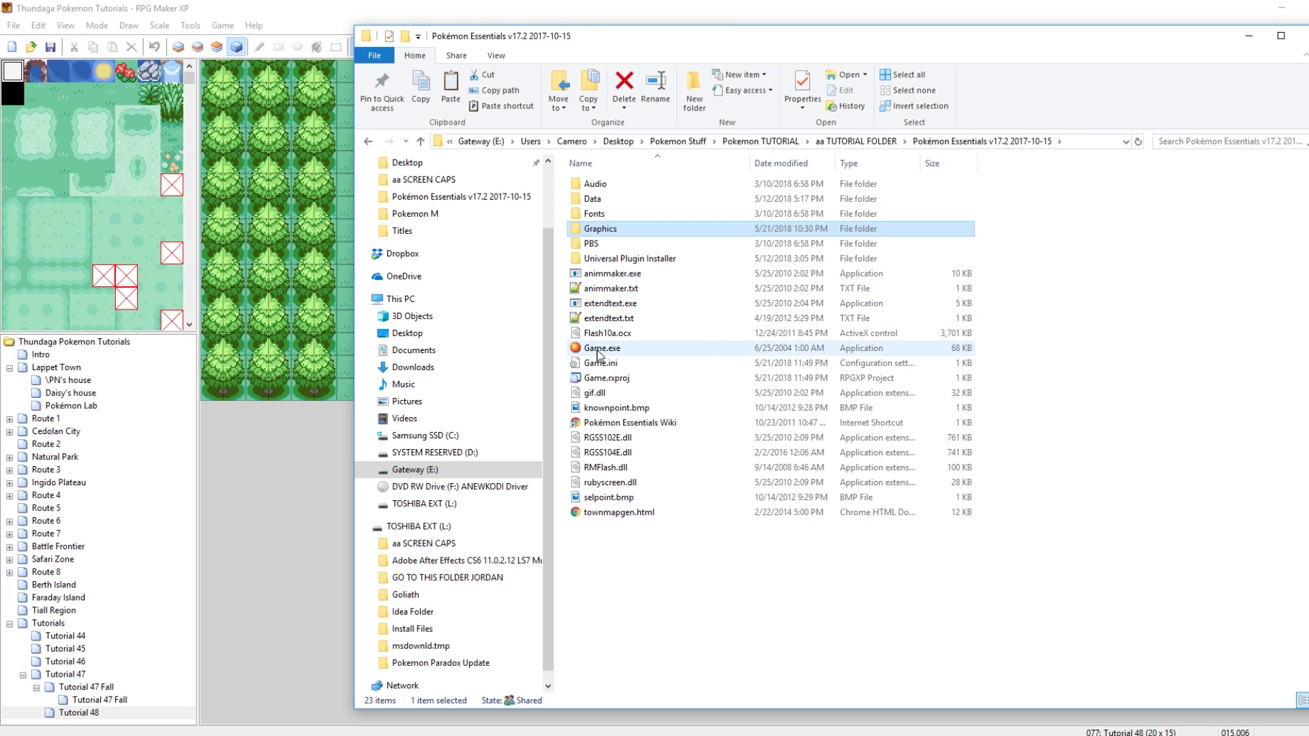
pyautogui.doubleClick(597, 349)
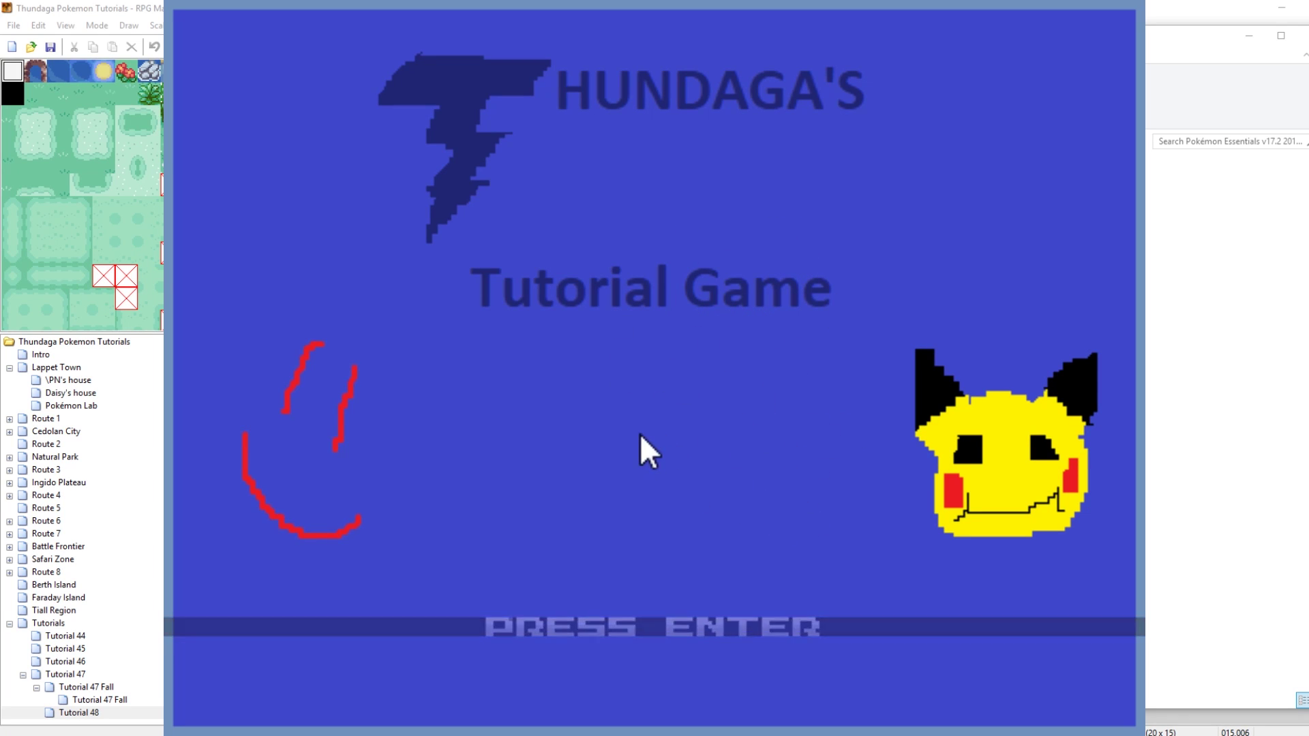
pyautogui.press('Return')
pyautogui.press('Return')
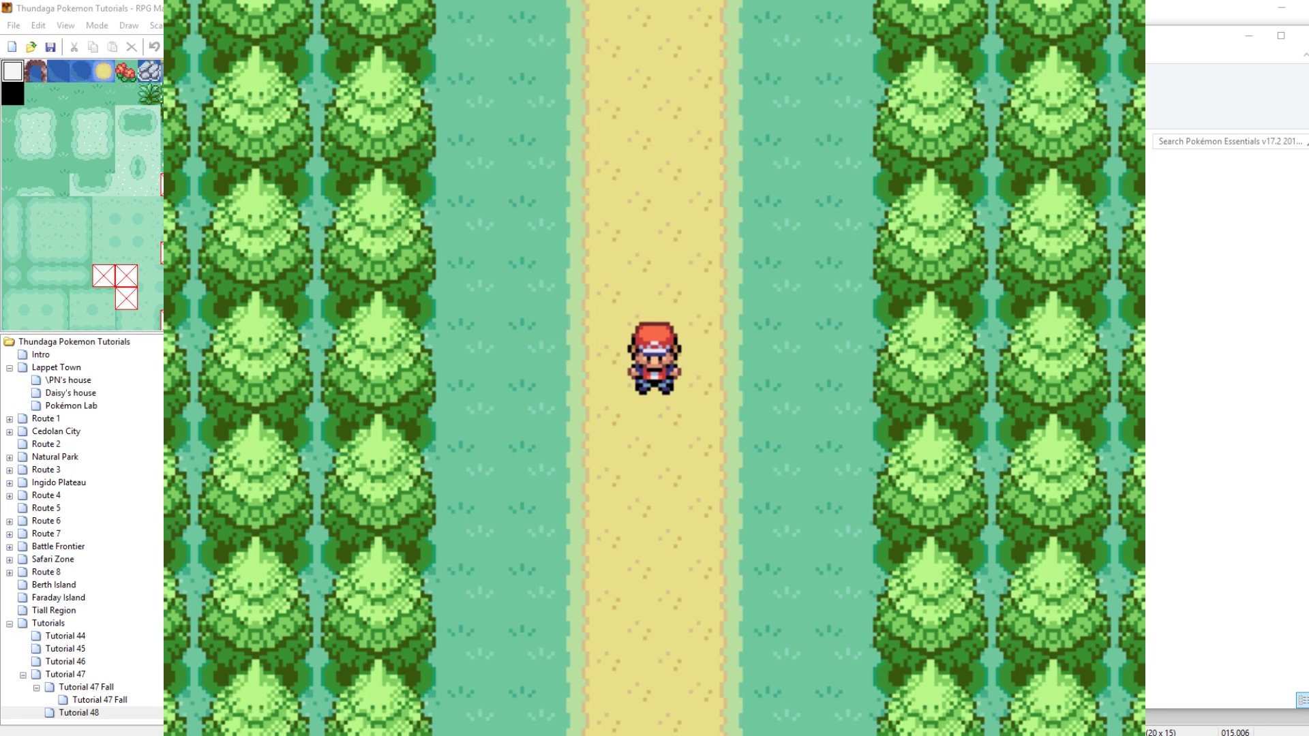
pyautogui.hotkey('alt', 'F4')
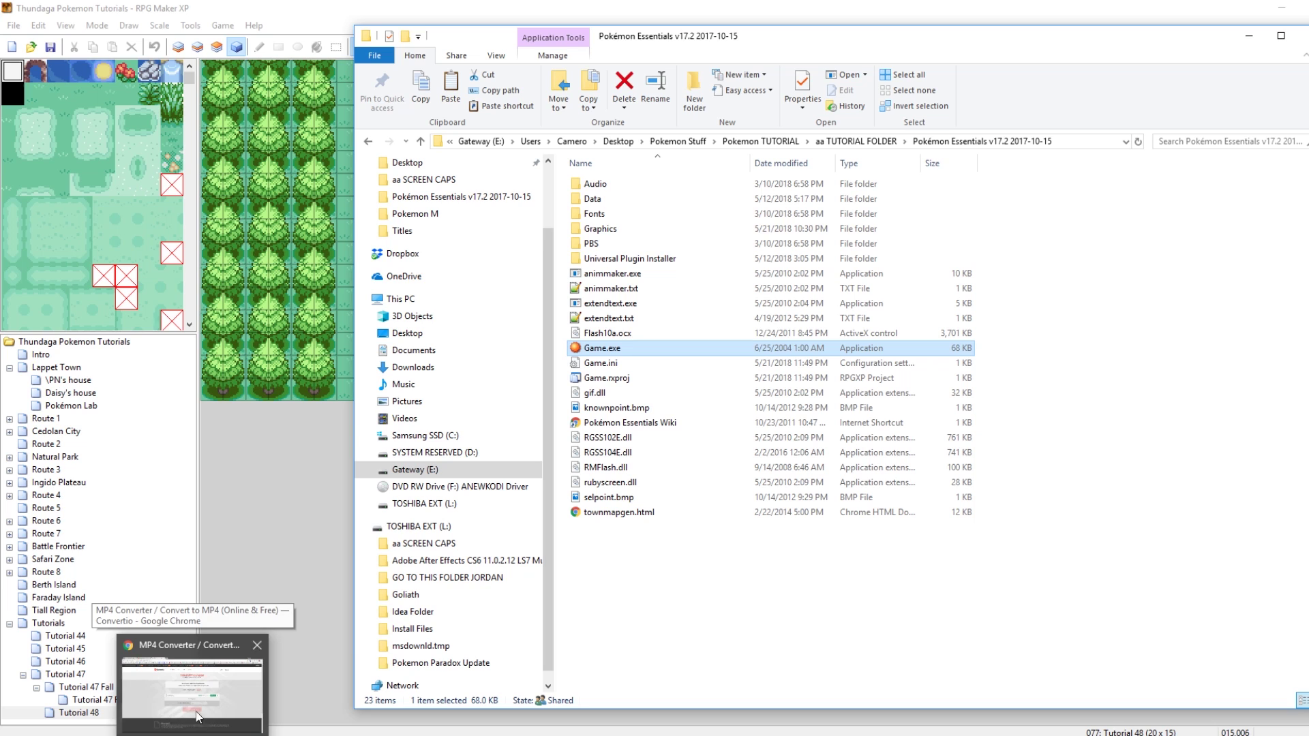
# Step: Switch to Chrome and examine the Universal Plugin Installer page, including its features and installation instructions
pyautogui.click(205, 675)
pyautogui.click(68, 10)
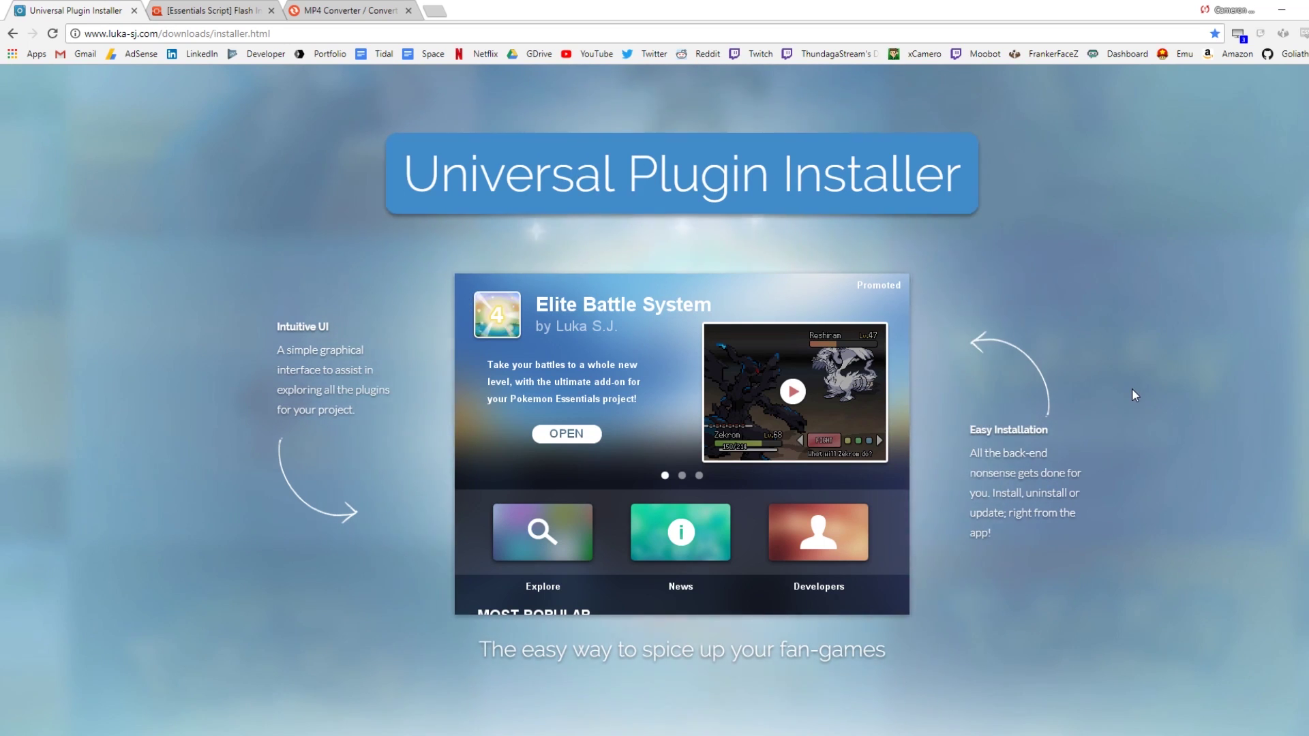
pyautogui.scroll(-1, 1131, 394)
pyautogui.scroll(-6, 1131, 394)
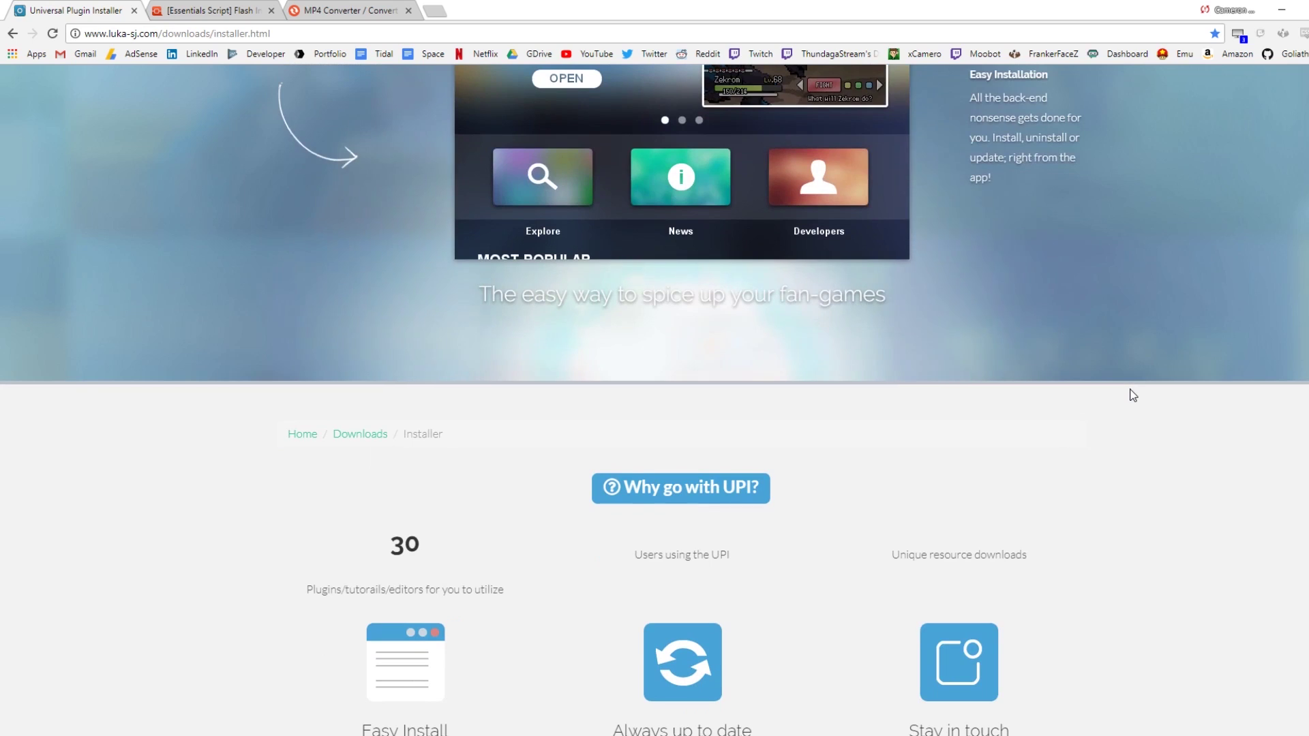
pyautogui.scroll(5, 1129, 394)
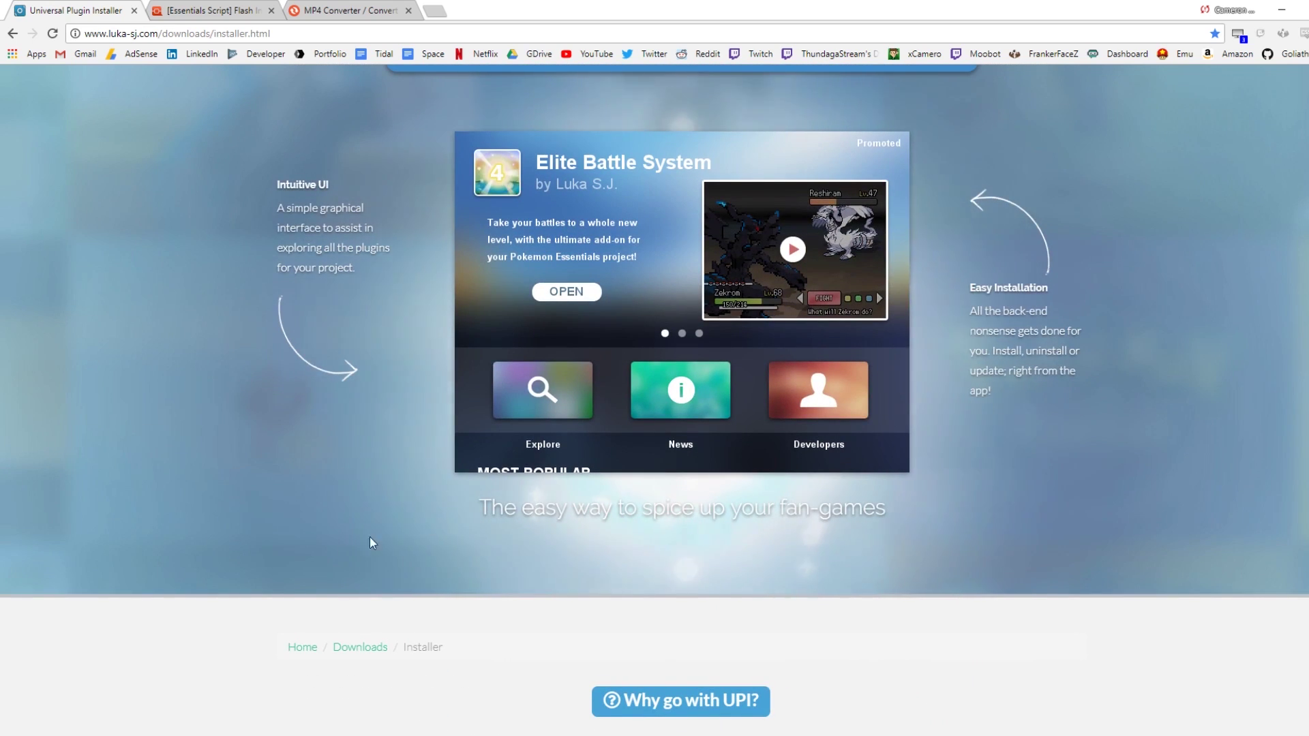
pyautogui.moveTo(327, 735)
pyautogui.scroll(-11, 403, 338)
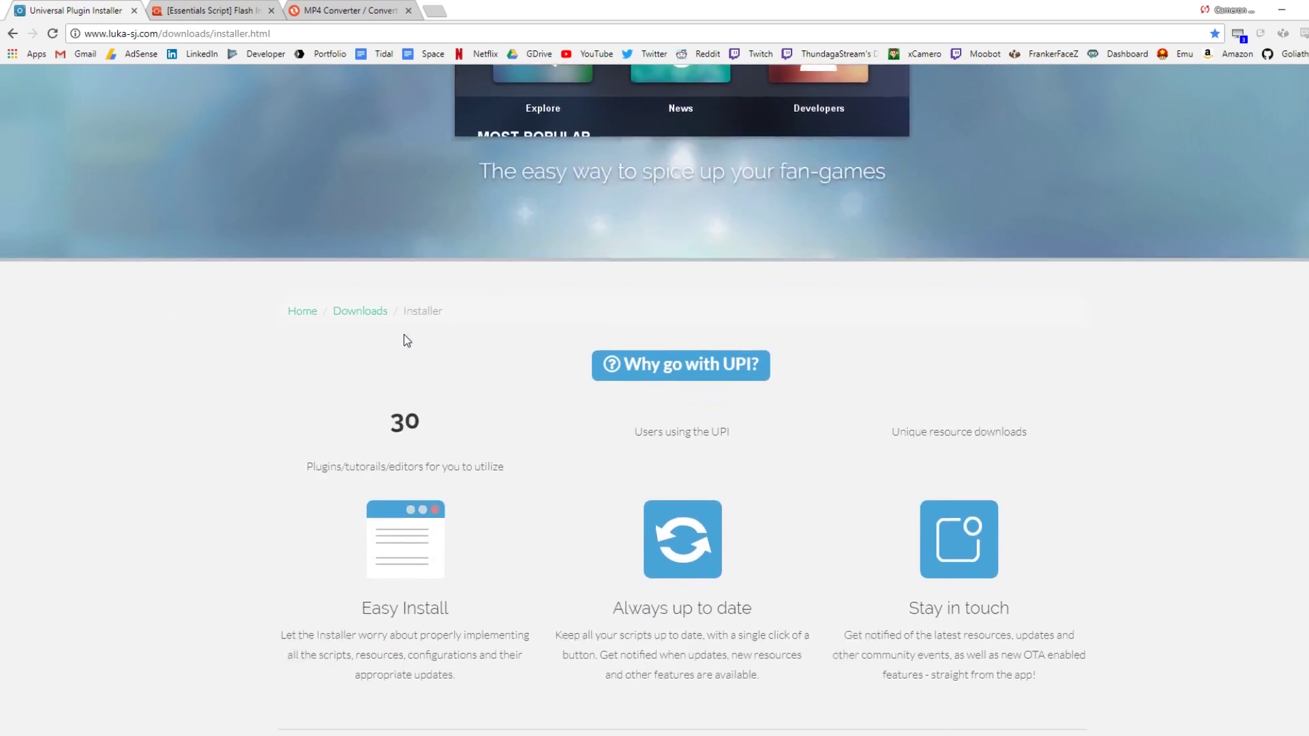
pyautogui.scroll(-9, 225, 347)
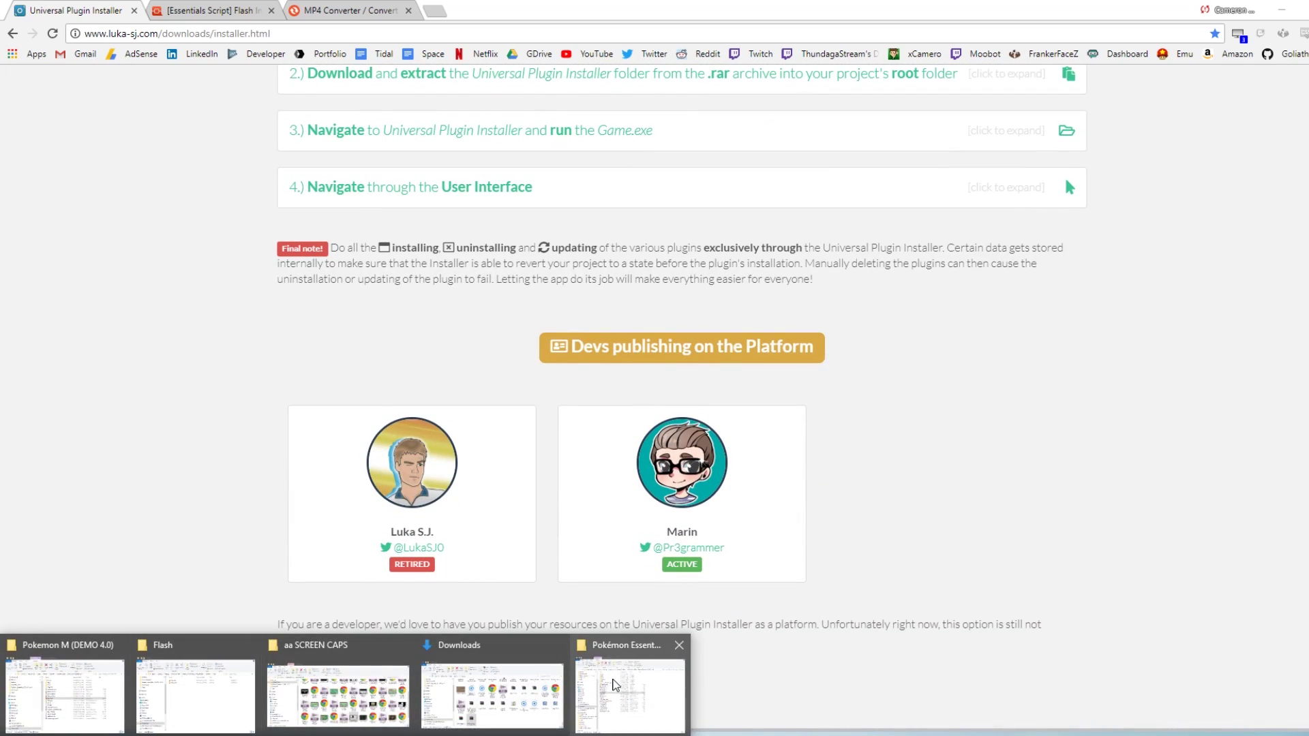
# Step: Switch to File Explorer and run Game.exe from the project's Universal Plugin Installer folder
pyautogui.click(630, 685)
pyautogui.click(632, 261)
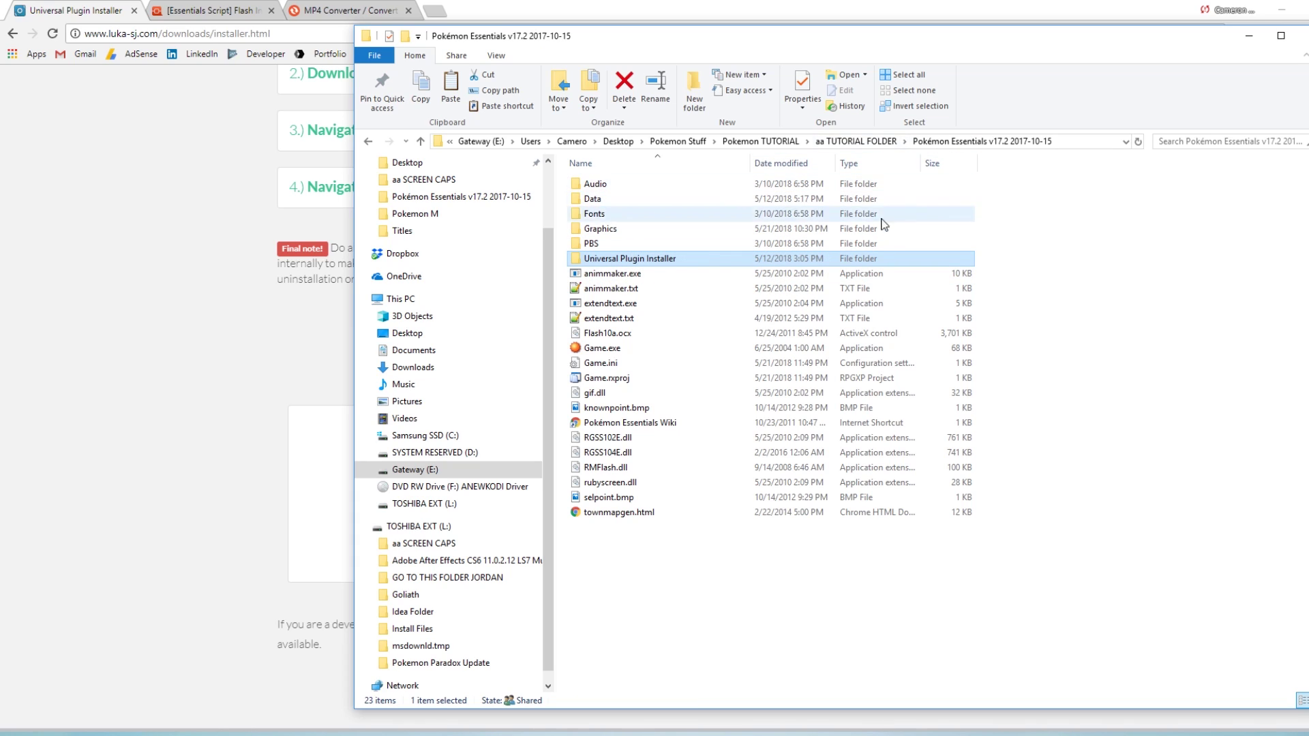
pyautogui.doubleClick(649, 260)
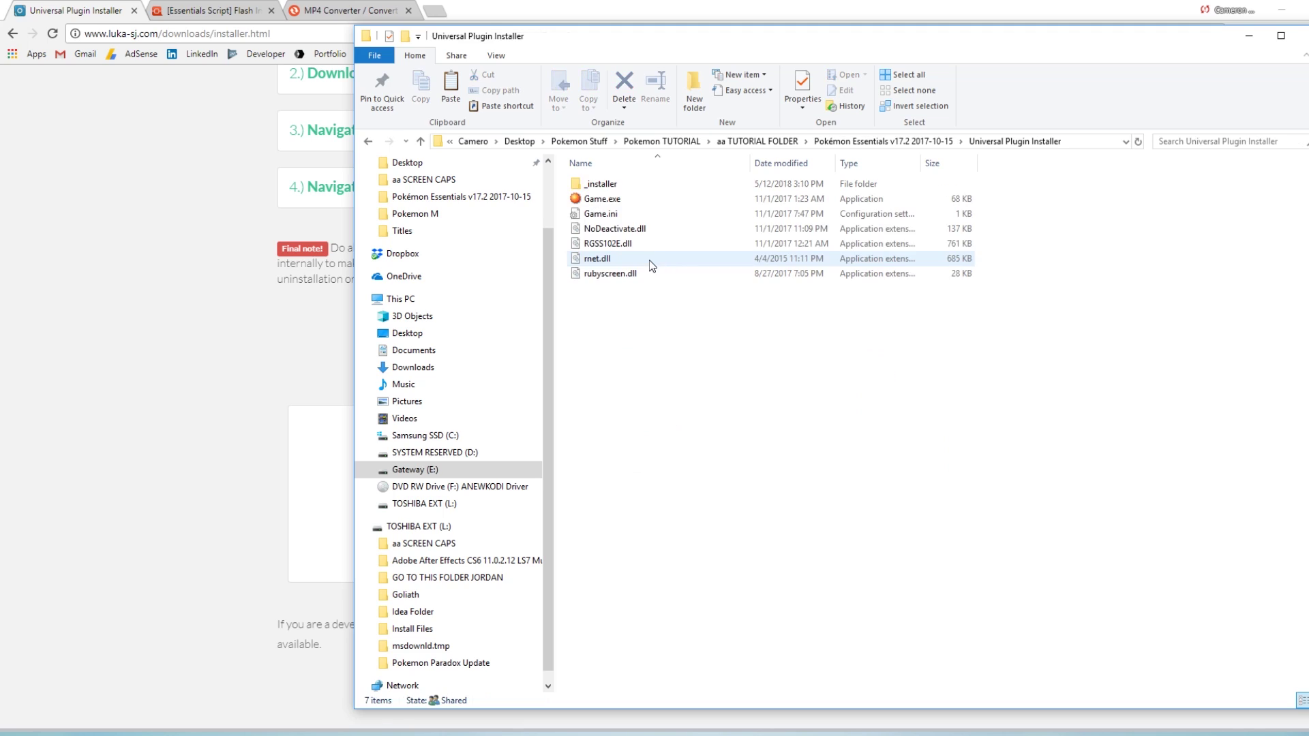
pyautogui.click(604, 201)
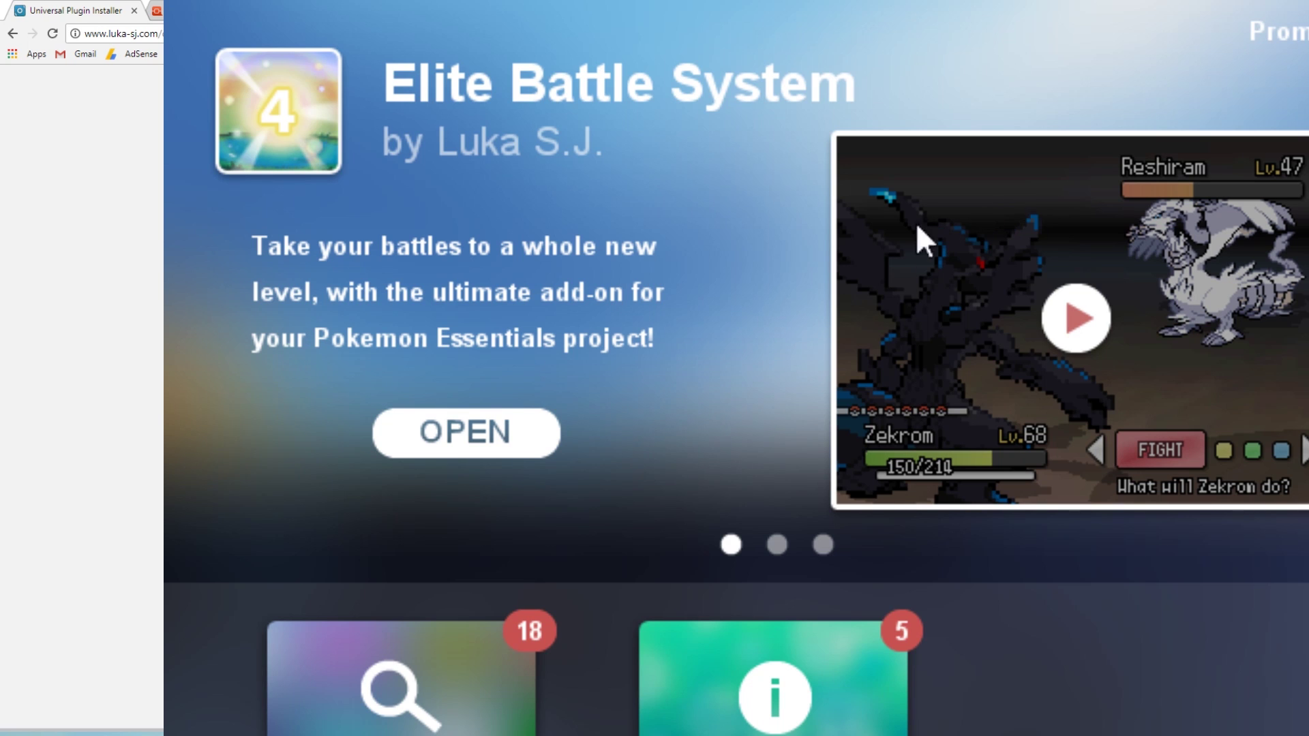
# Step: Look through the installer's most popular plugins and open the Explore list of all plugins
pyautogui.scroll(-6, 747, 181)
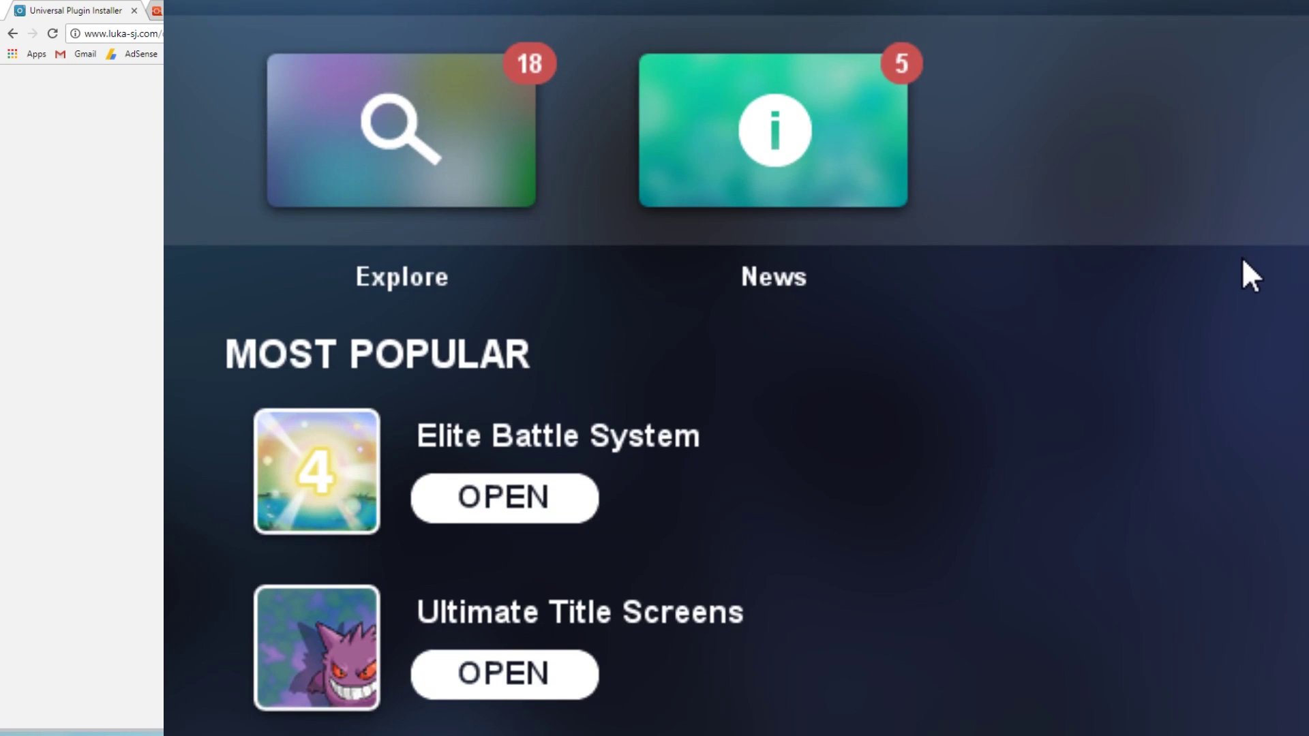
pyautogui.scroll(-6, 979, 257)
pyautogui.scroll(3, 1075, 313)
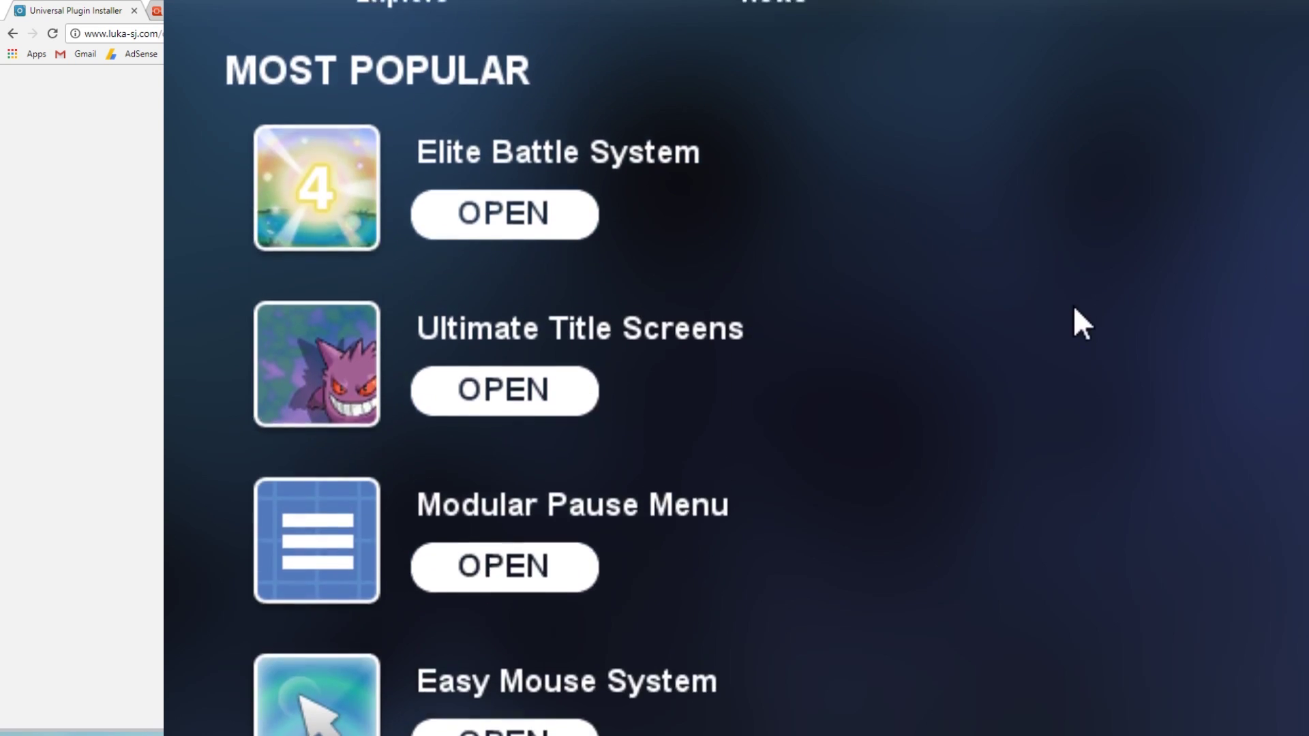
pyautogui.scroll(6, 1063, 334)
pyautogui.scroll(-3, 1052, 351)
pyautogui.click(292, 93)
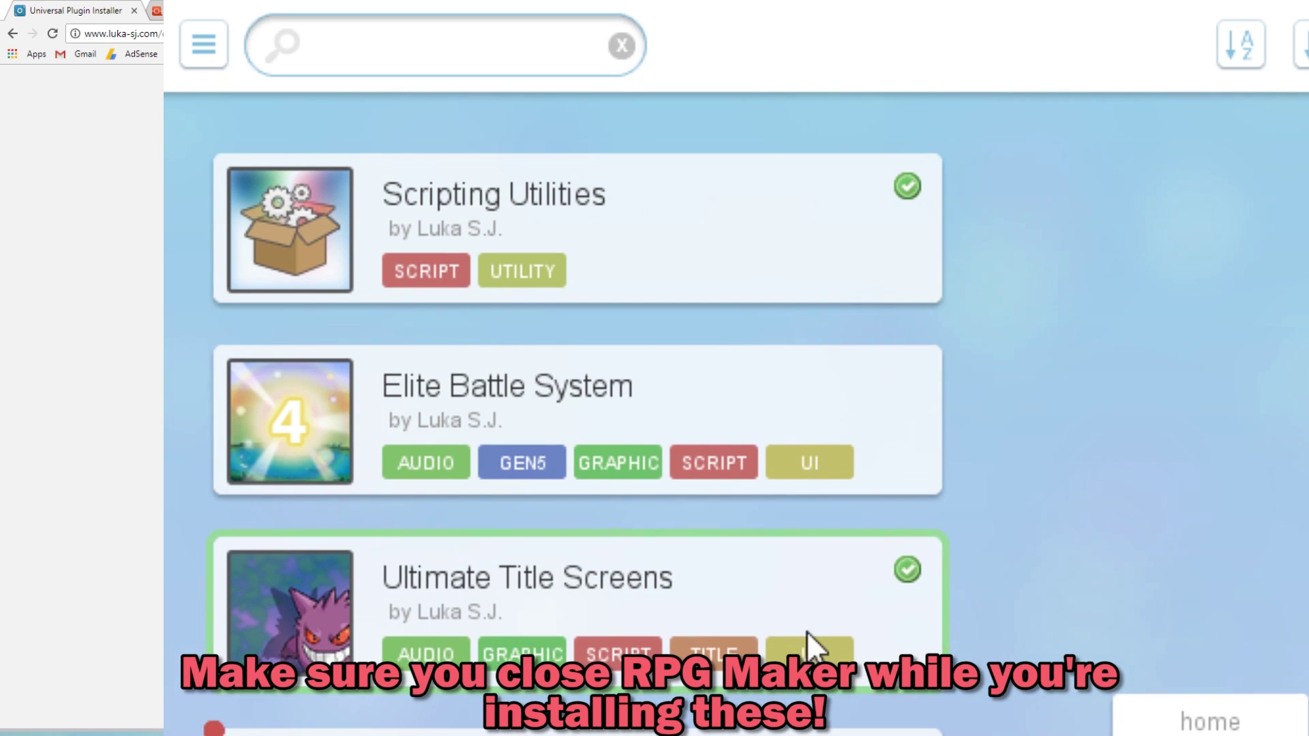
# Step: View the Ultimate Title Screens plugin's description and screenshots, and close the installer
pyautogui.click(878, 582)
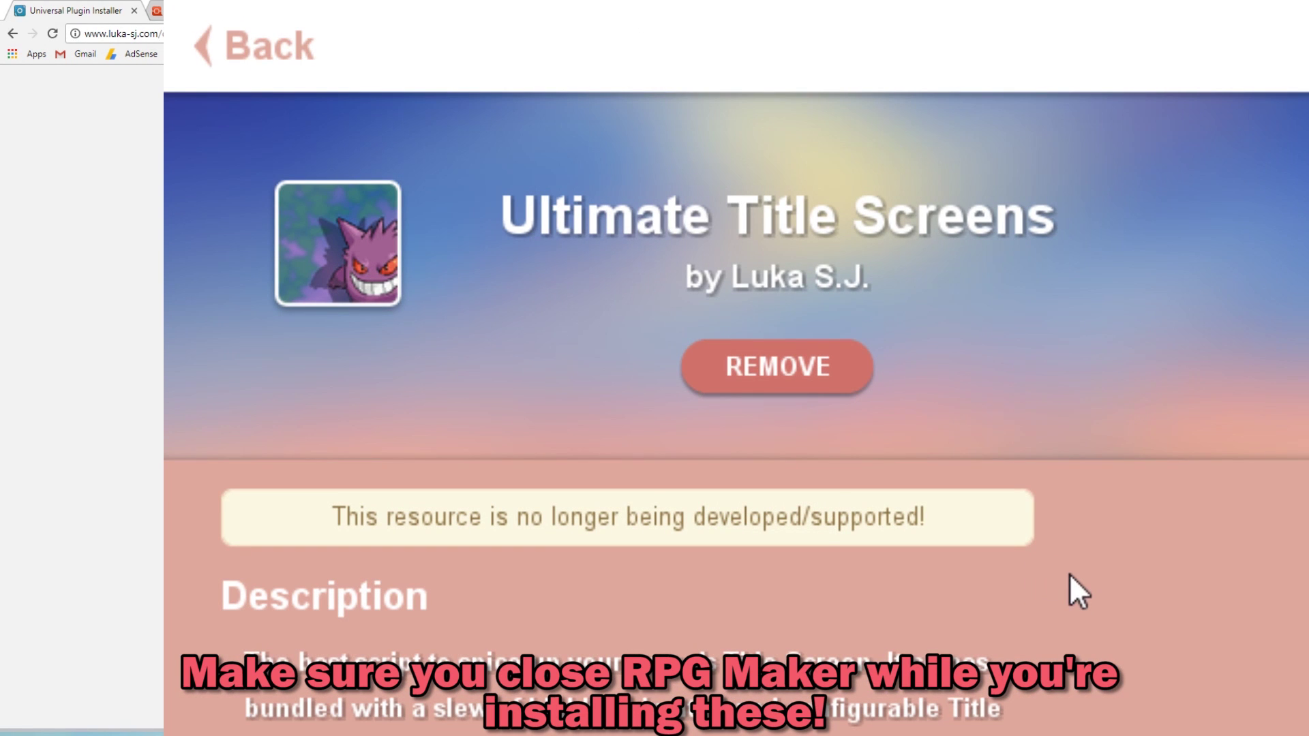
pyautogui.scroll(-15, 1070, 575)
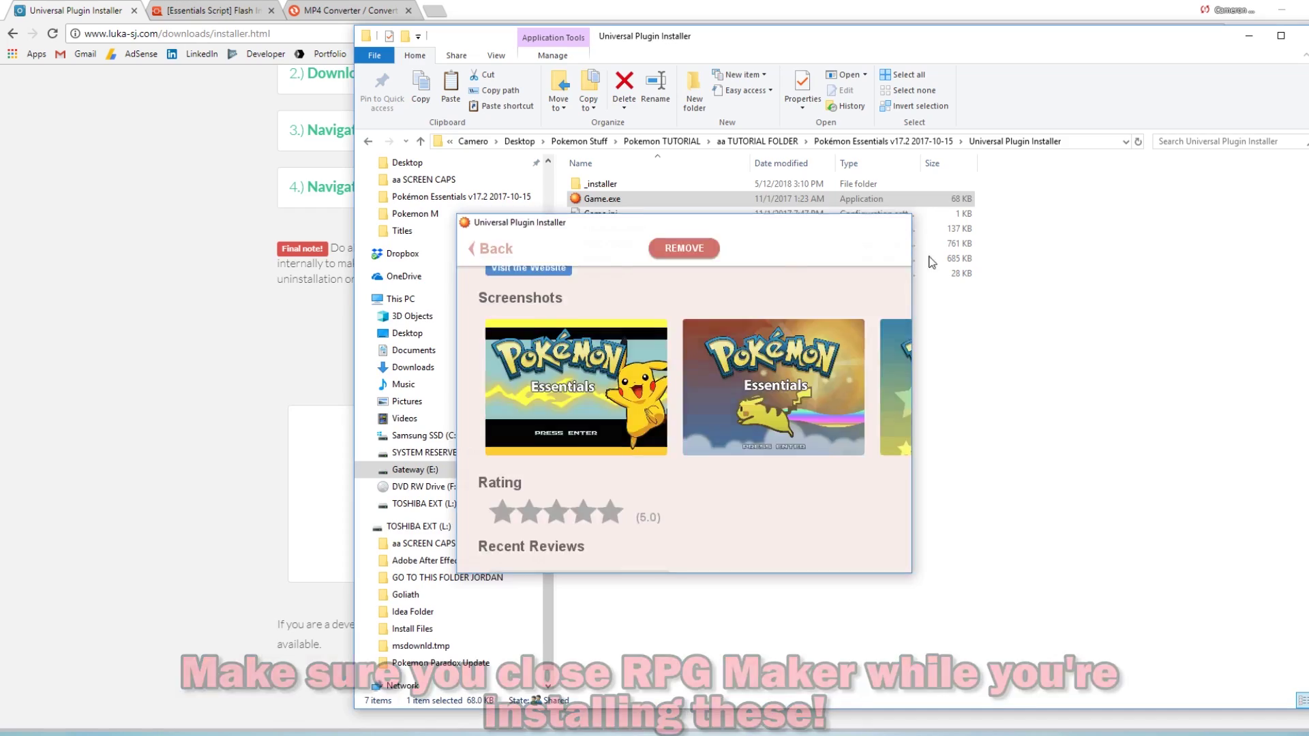
pyautogui.hotkey('alt', 'F4')
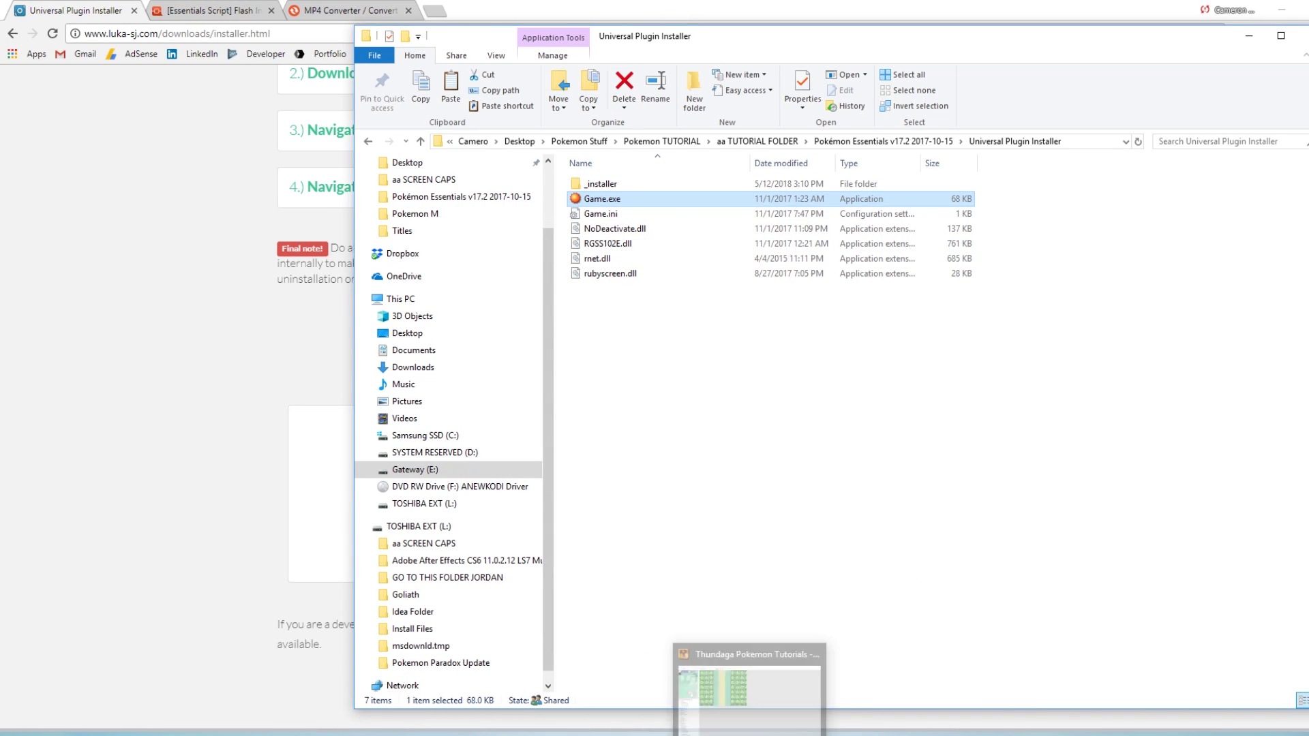
# Step: Switch to RPG Maker XP and view the LukaUtilities and TitleScreens scripts in the Script Editor
pyautogui.click(763, 695)
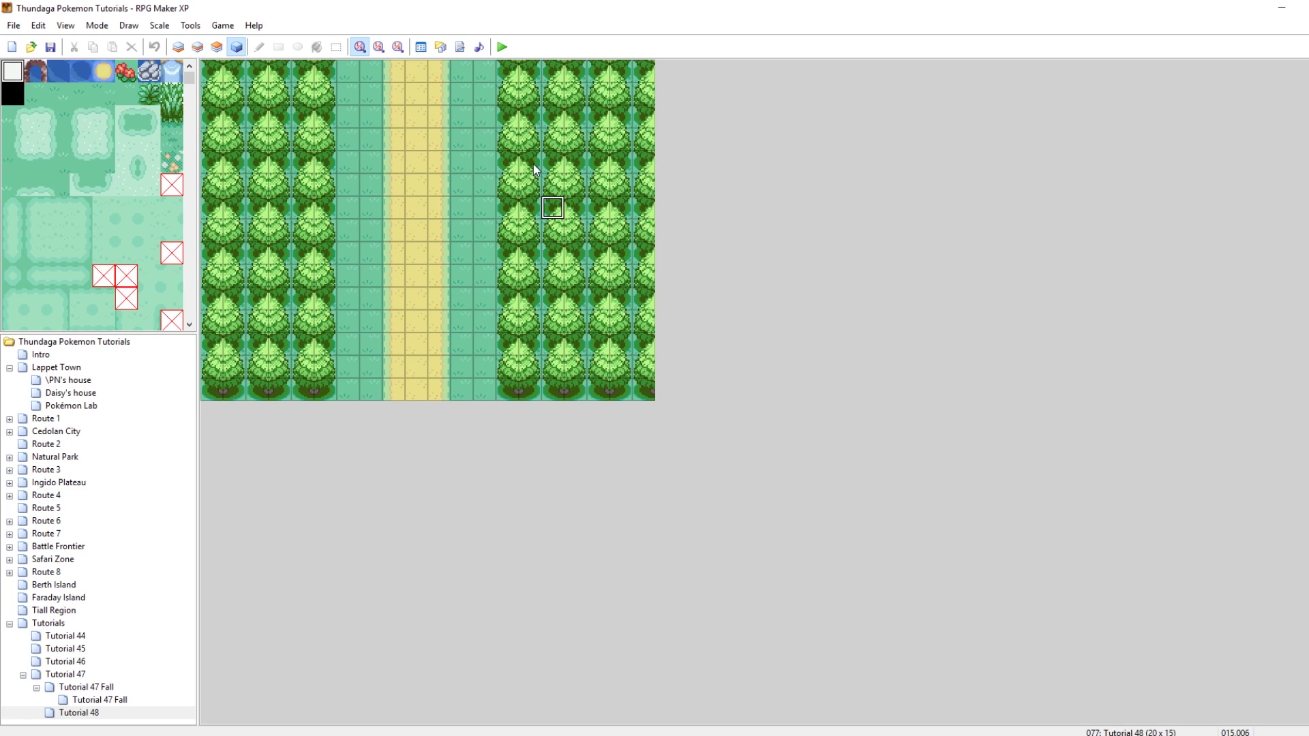
pyautogui.click(460, 46)
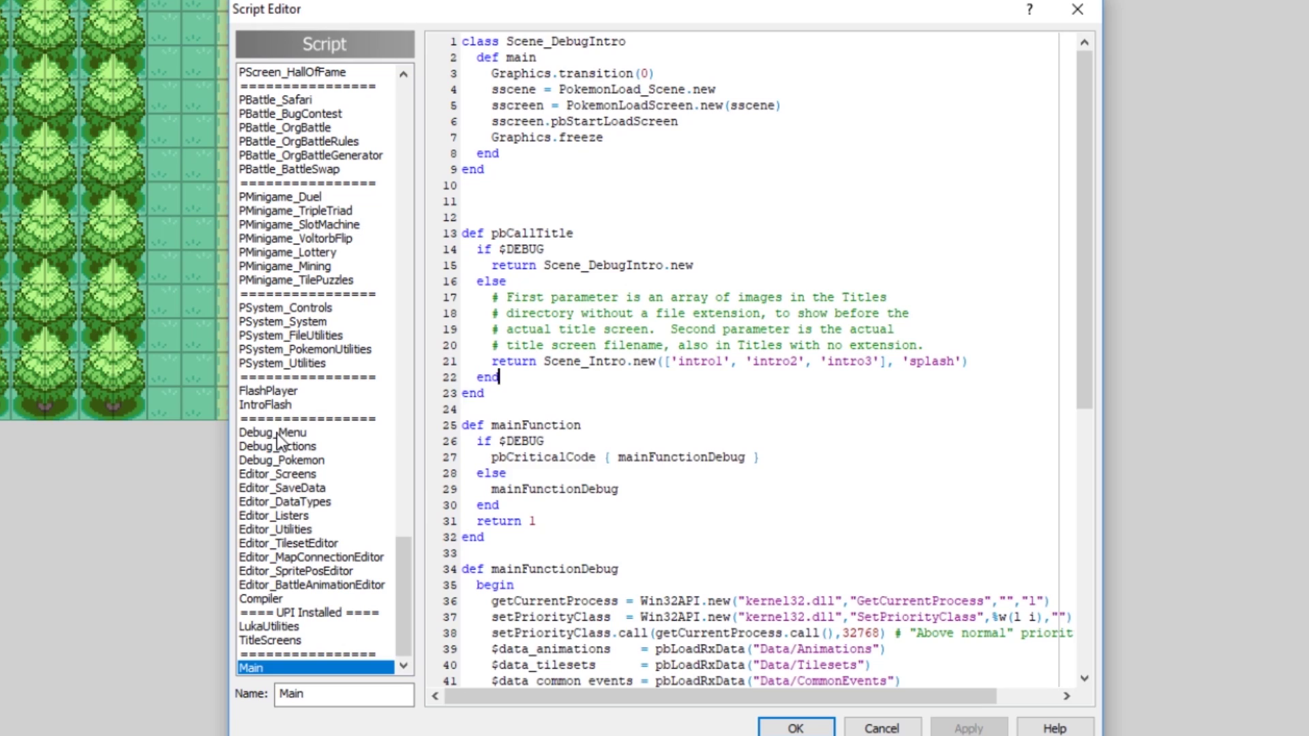
pyautogui.click(277, 433)
pyautogui.click(287, 627)
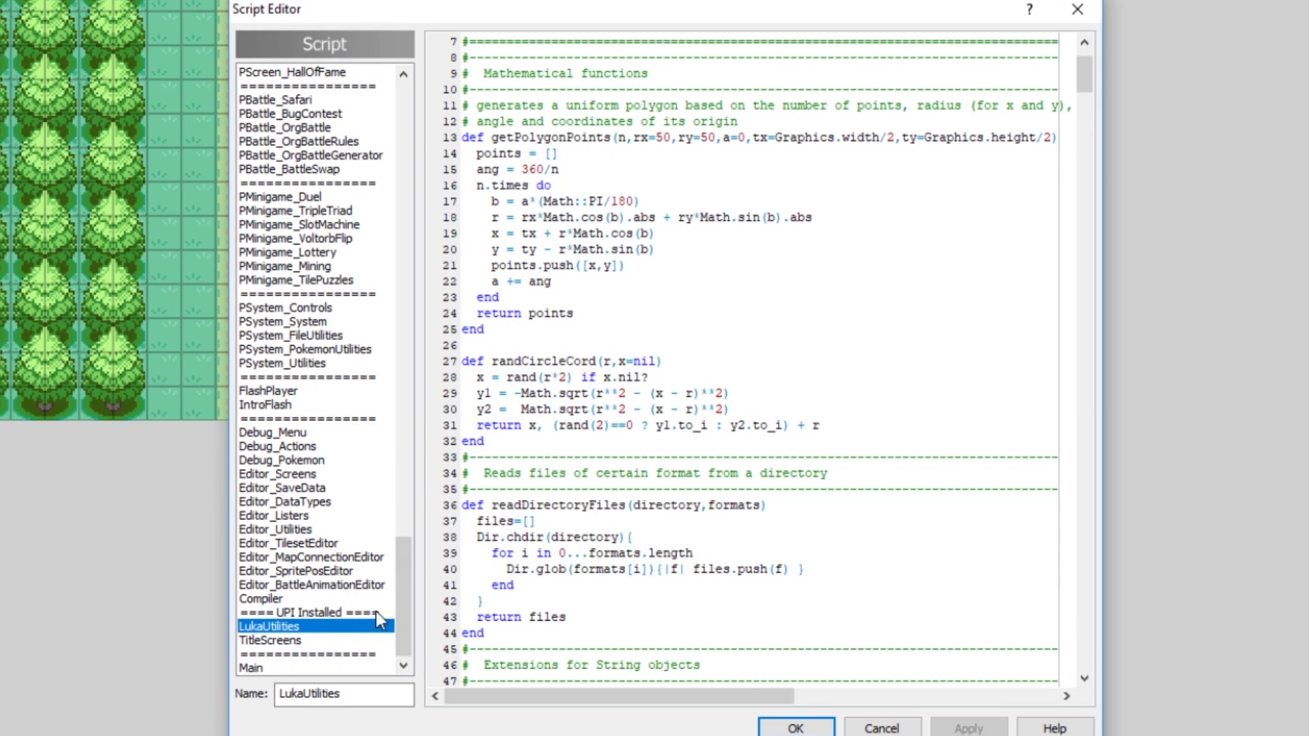
pyautogui.click(286, 641)
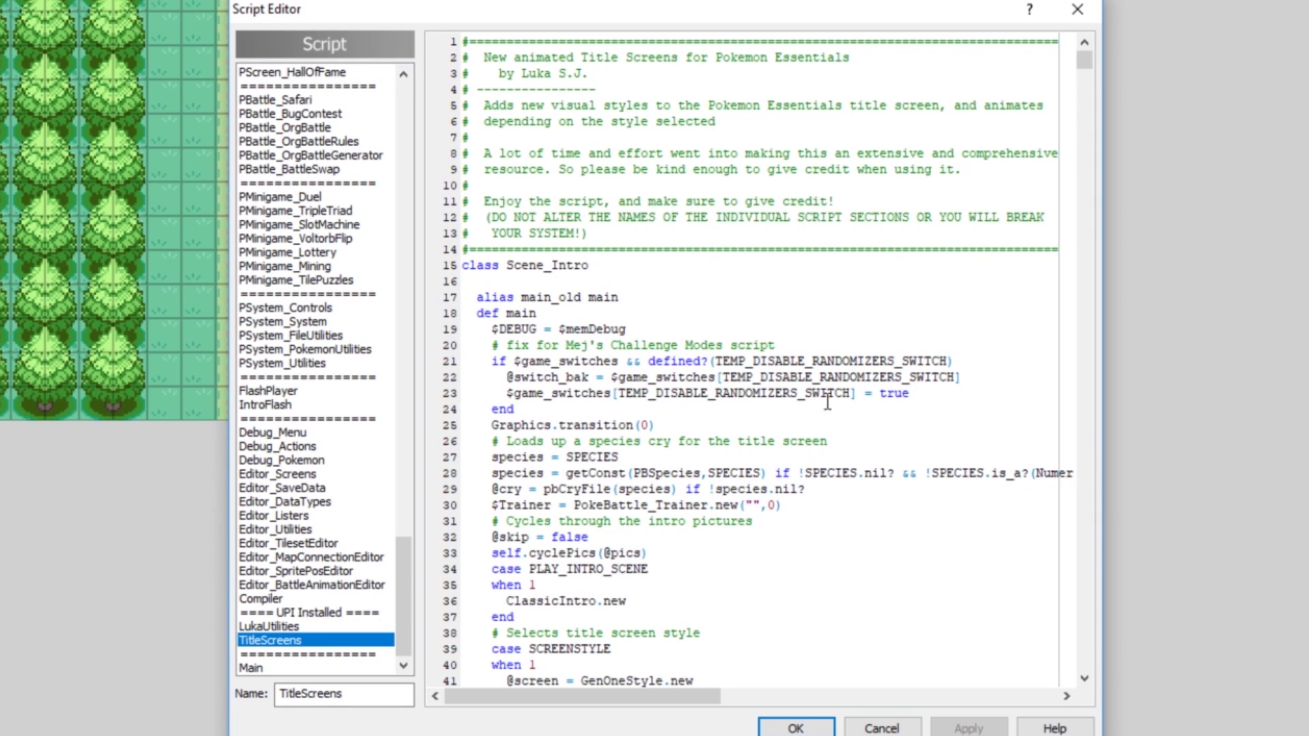
# Step: Set SCREENSTYLE to 7 in the Settings script's Ultimate Title Screen Resource section and apply the change
pyautogui.moveTo(403, 550); pyautogui.dragTo(429, 80)
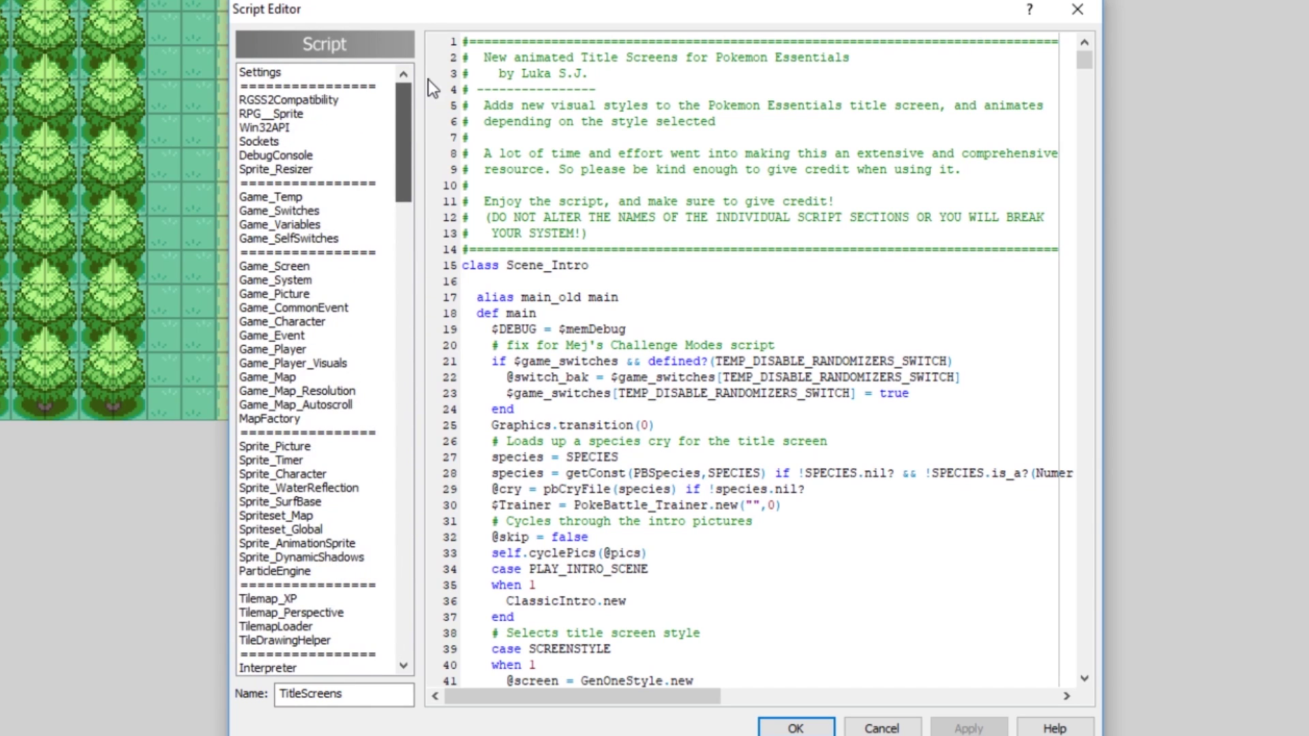
pyautogui.click(375, 72)
pyautogui.moveTo(1078, 571); pyautogui.dragTo(1099, 593)
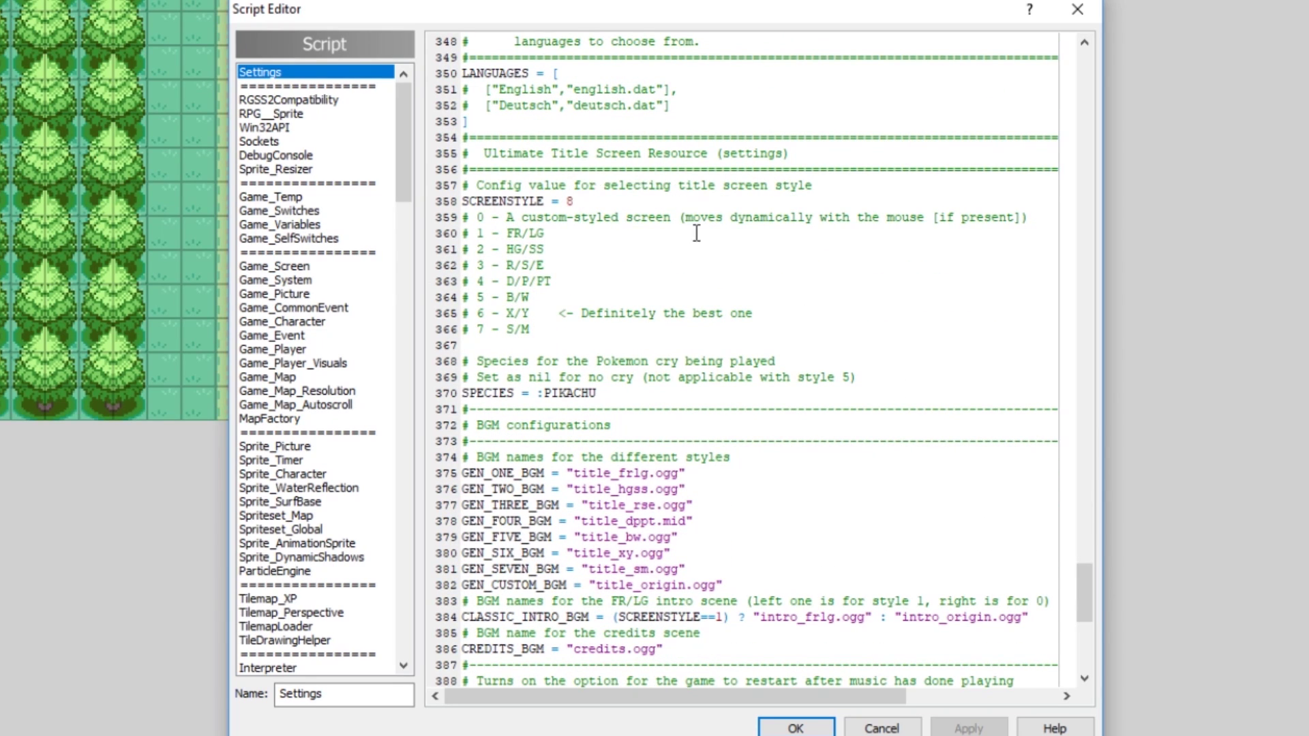
pyautogui.click(588, 203)
pyautogui.press('BackSpace')
pyautogui.write('7')
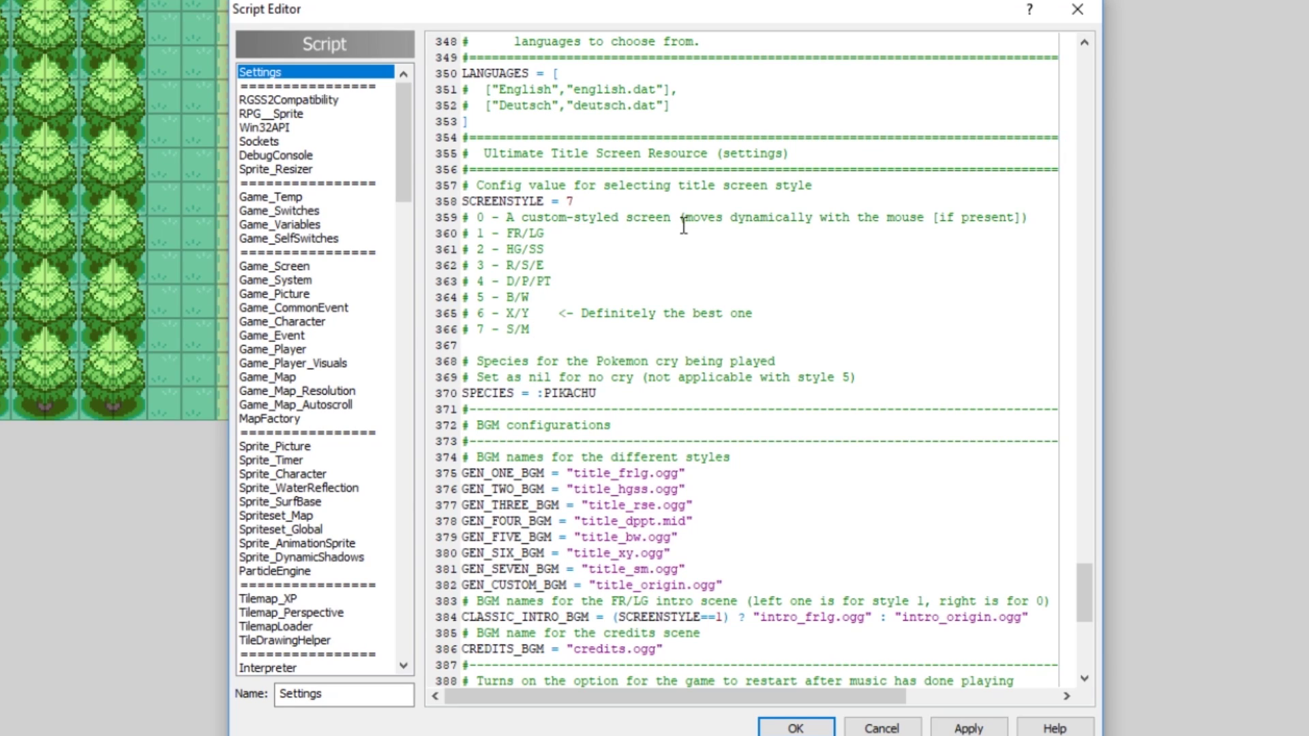
pyautogui.click(968, 728)
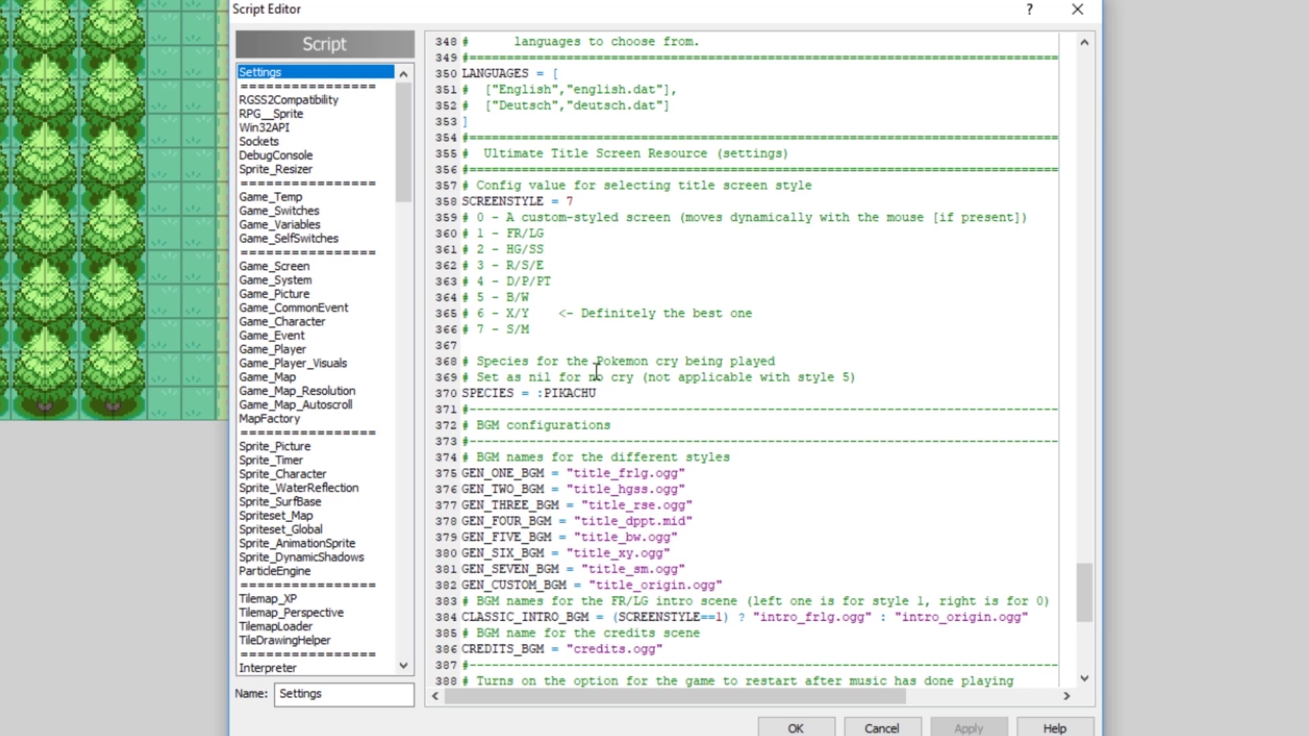
# Step: Examine the Pokémon cry, BGM and title restart options in the Ultimate Title Screen settings
pyautogui.moveTo(634, 378); pyautogui.dragTo(592, 369)
pyautogui.scroll(-2, 699, 389)
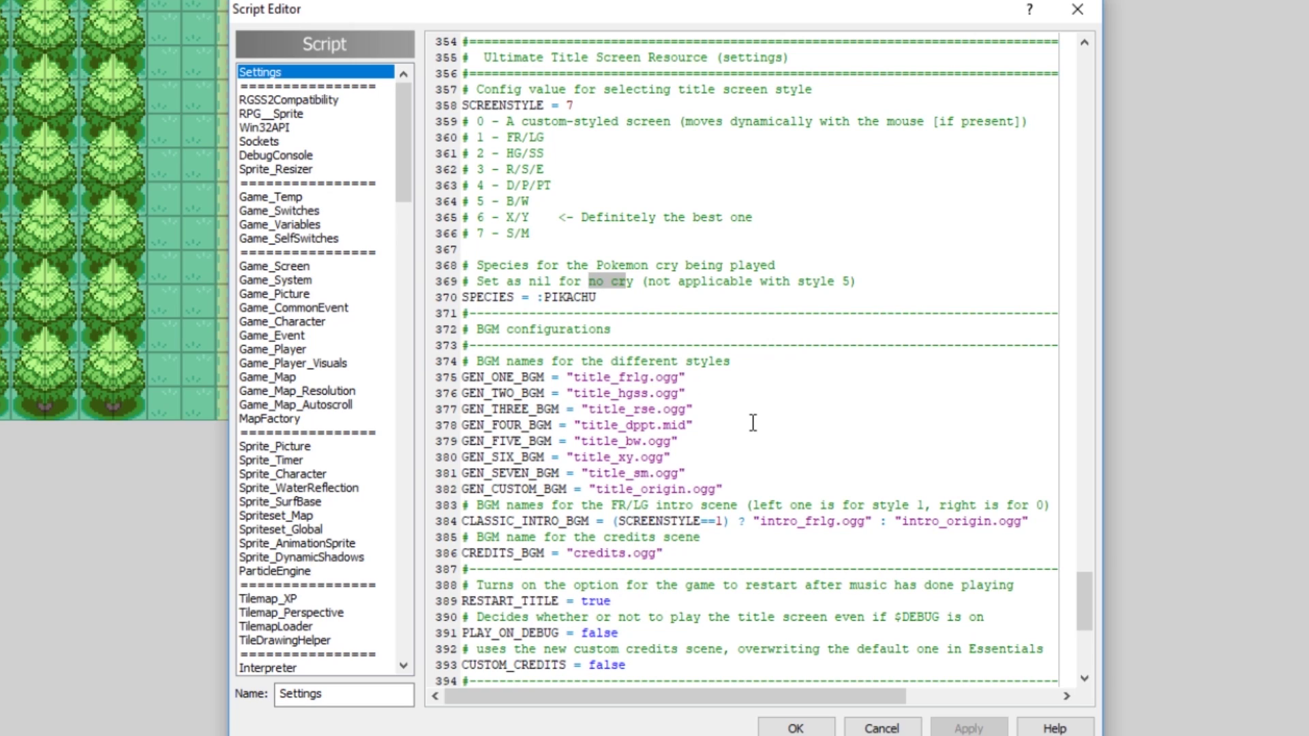
pyautogui.scroll(-1, 753, 423)
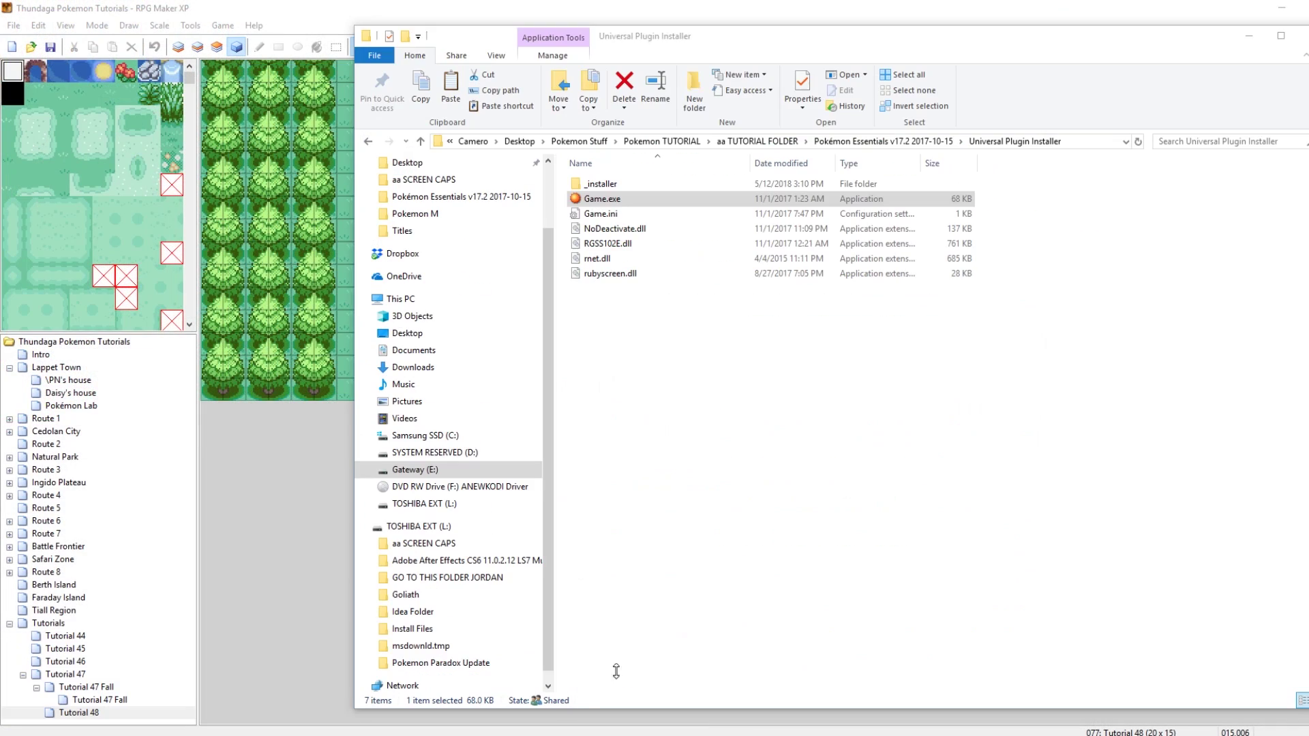
# Step: Browse to the Graphics\Titles folder of the Pokémon Essentials v17.2 project and view the installed title screen images
pyautogui.click(699, 198)
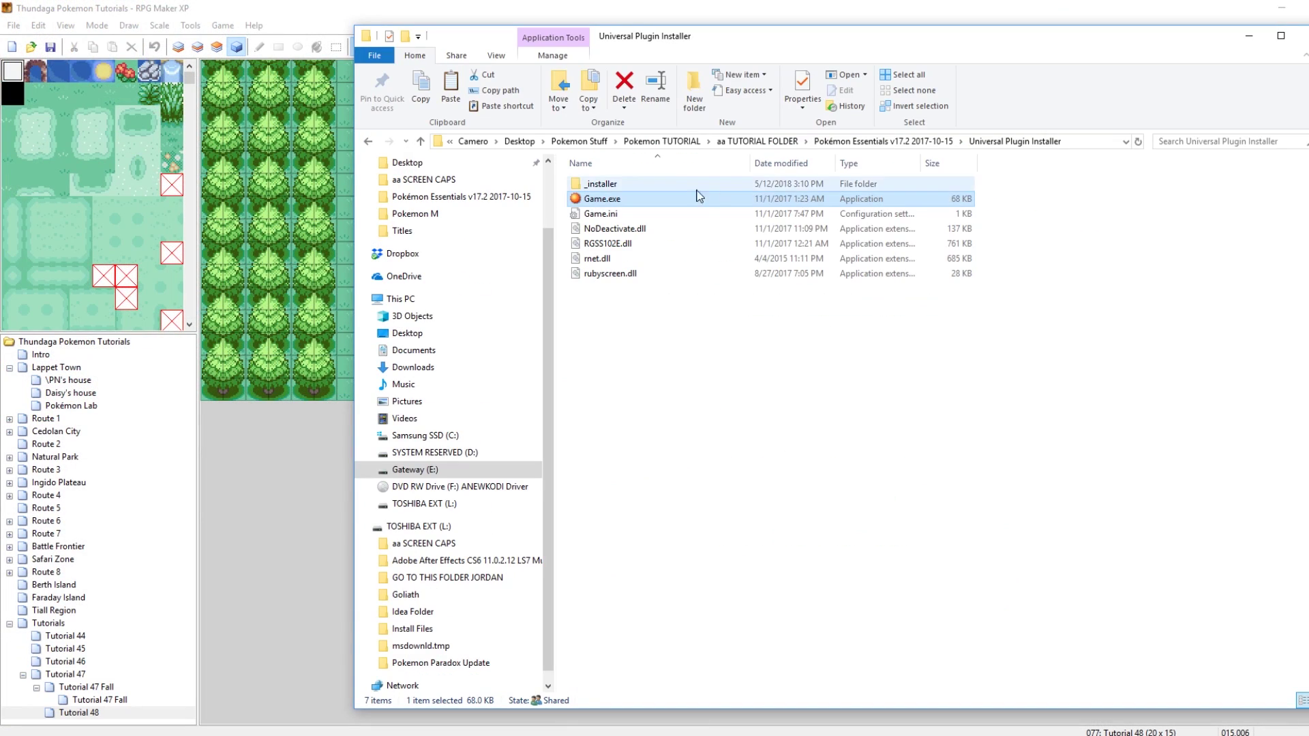
pyautogui.click(884, 141)
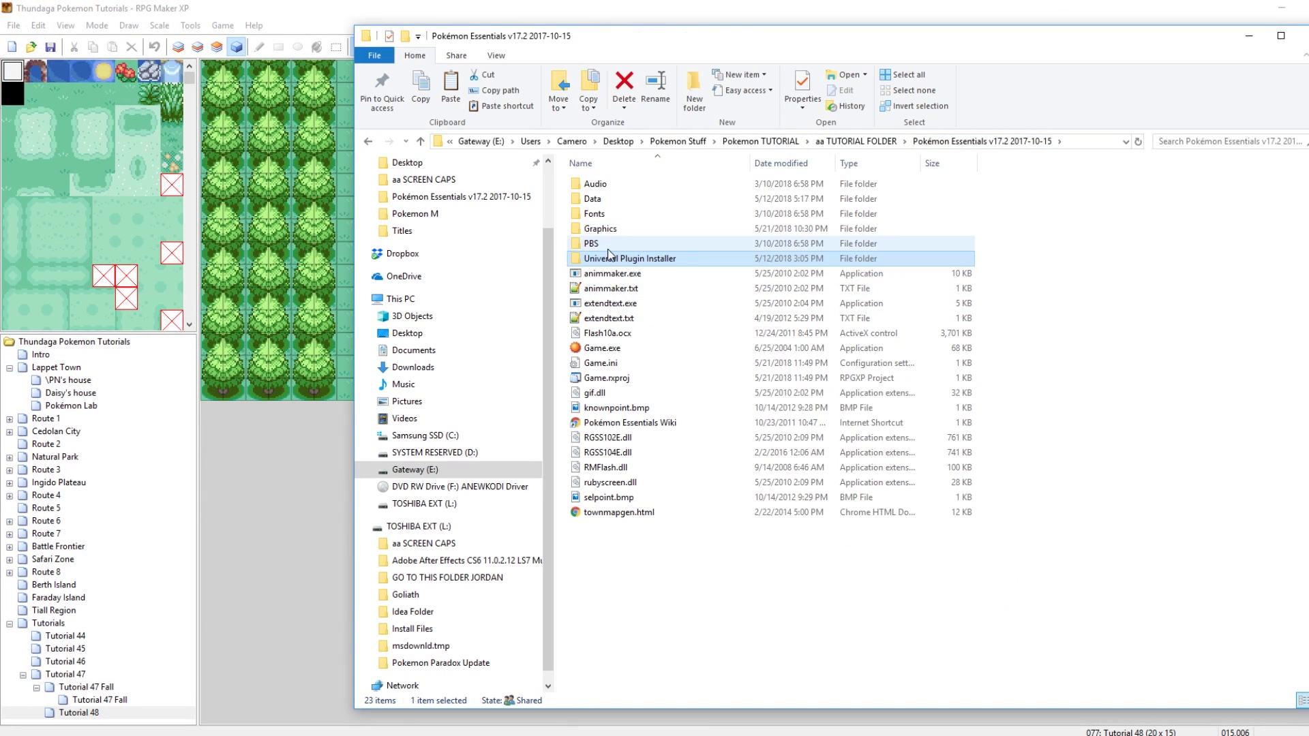
pyautogui.doubleClick(599, 229)
pyautogui.click(602, 363)
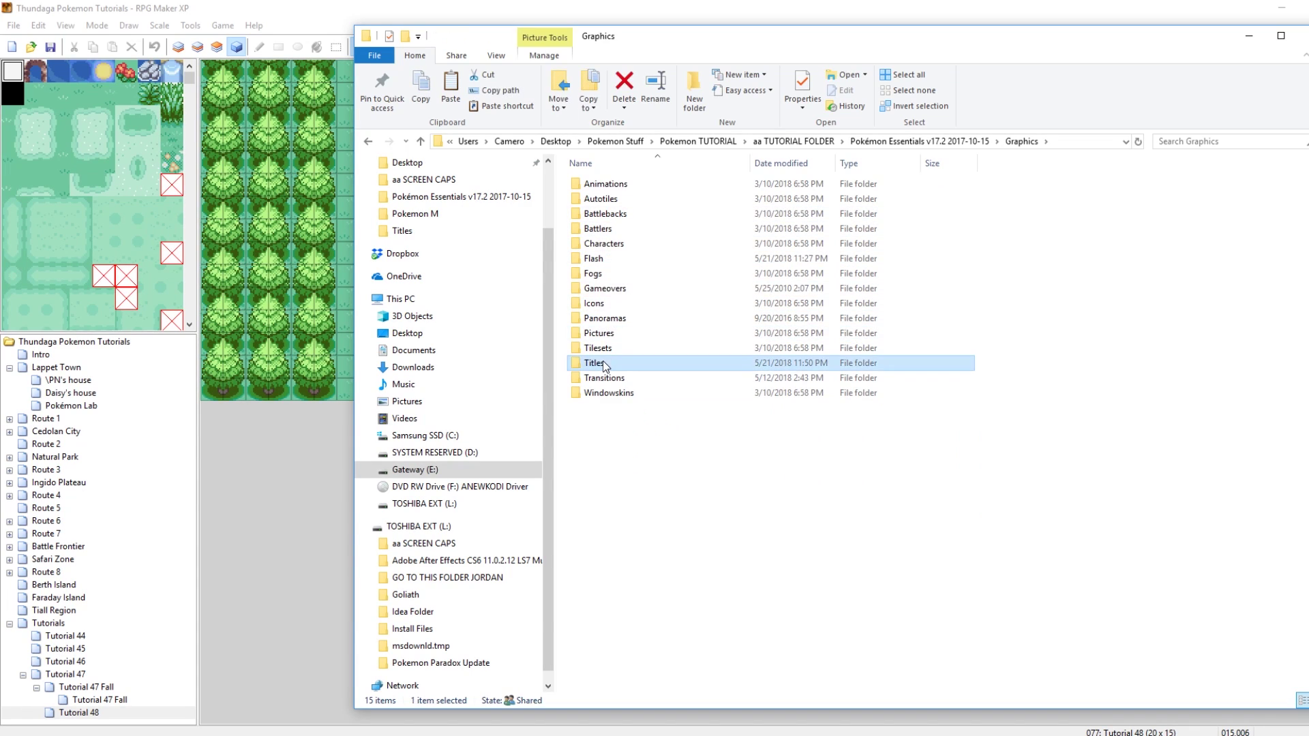
pyautogui.doubleClick(603, 363)
pyautogui.scroll(-5, 1111, 388)
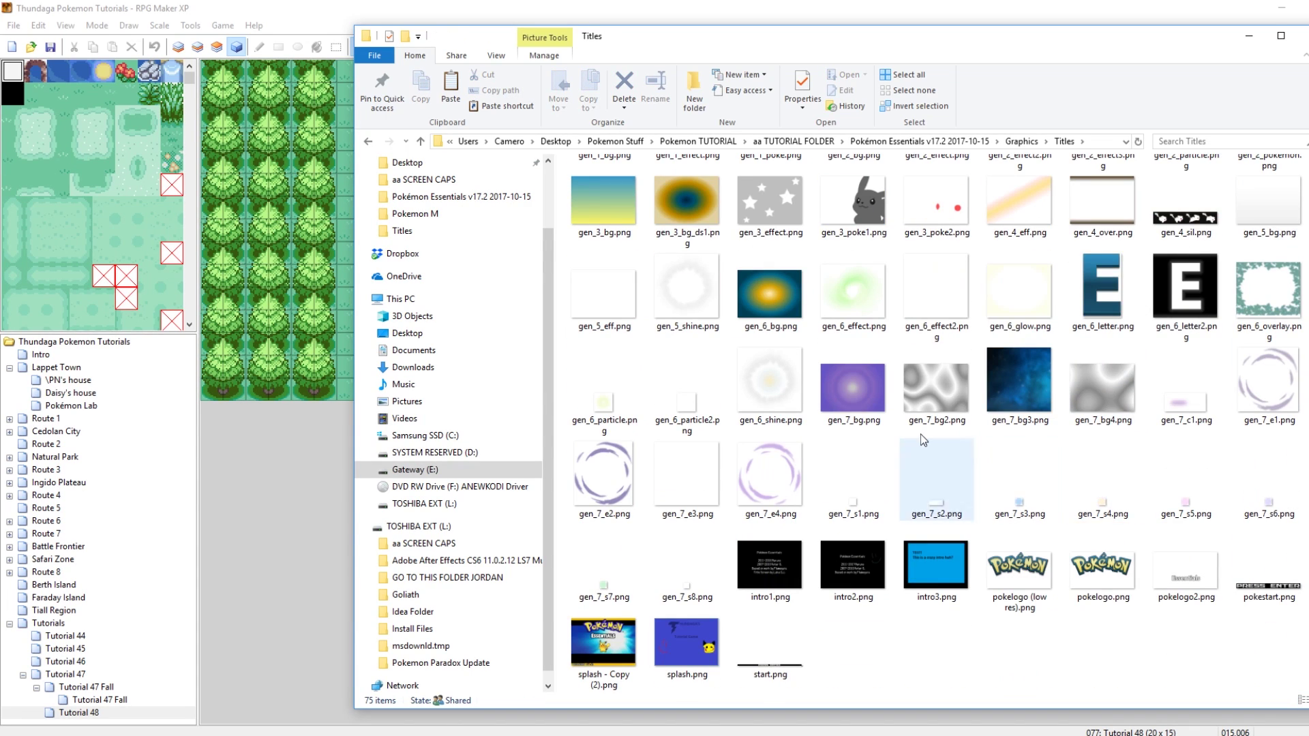
# Step: Close the Script Editor with its changes accepted, run Game.exe from the project folder to preview the title screen, and quit the game
pyautogui.click(782, 5)
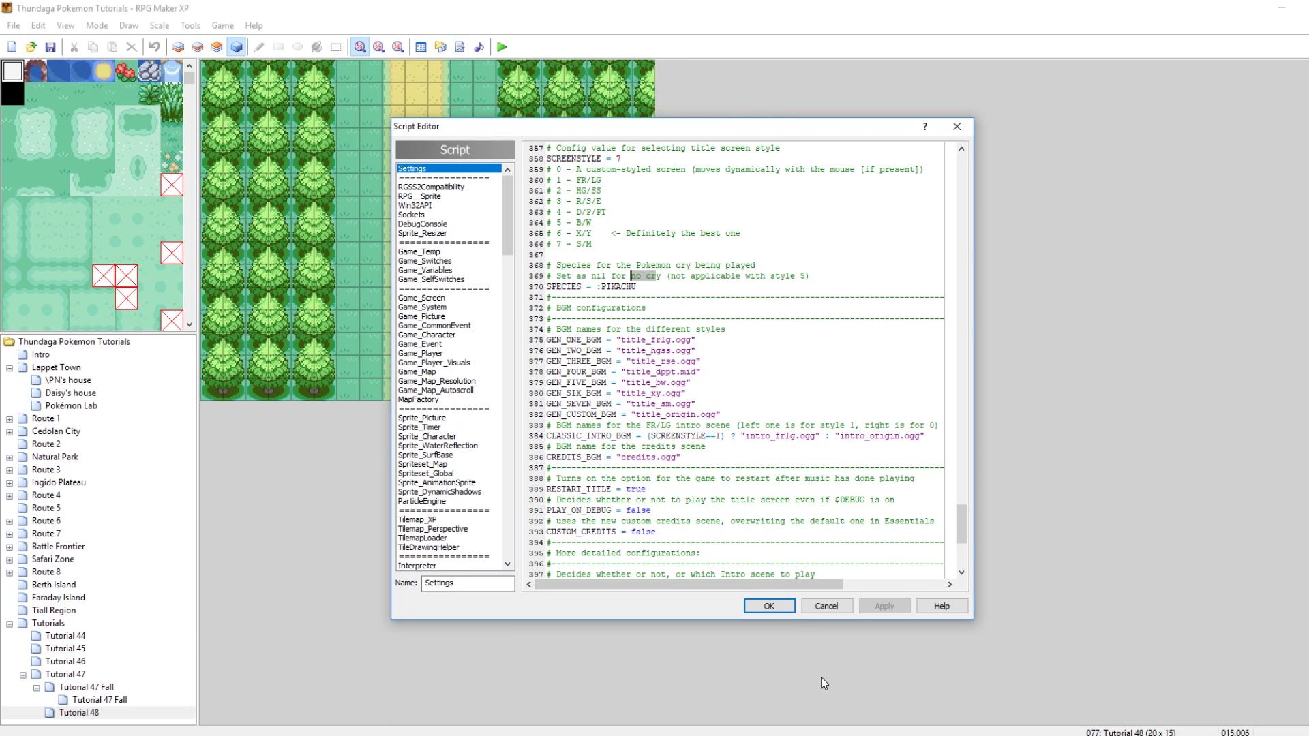
pyautogui.click(767, 609)
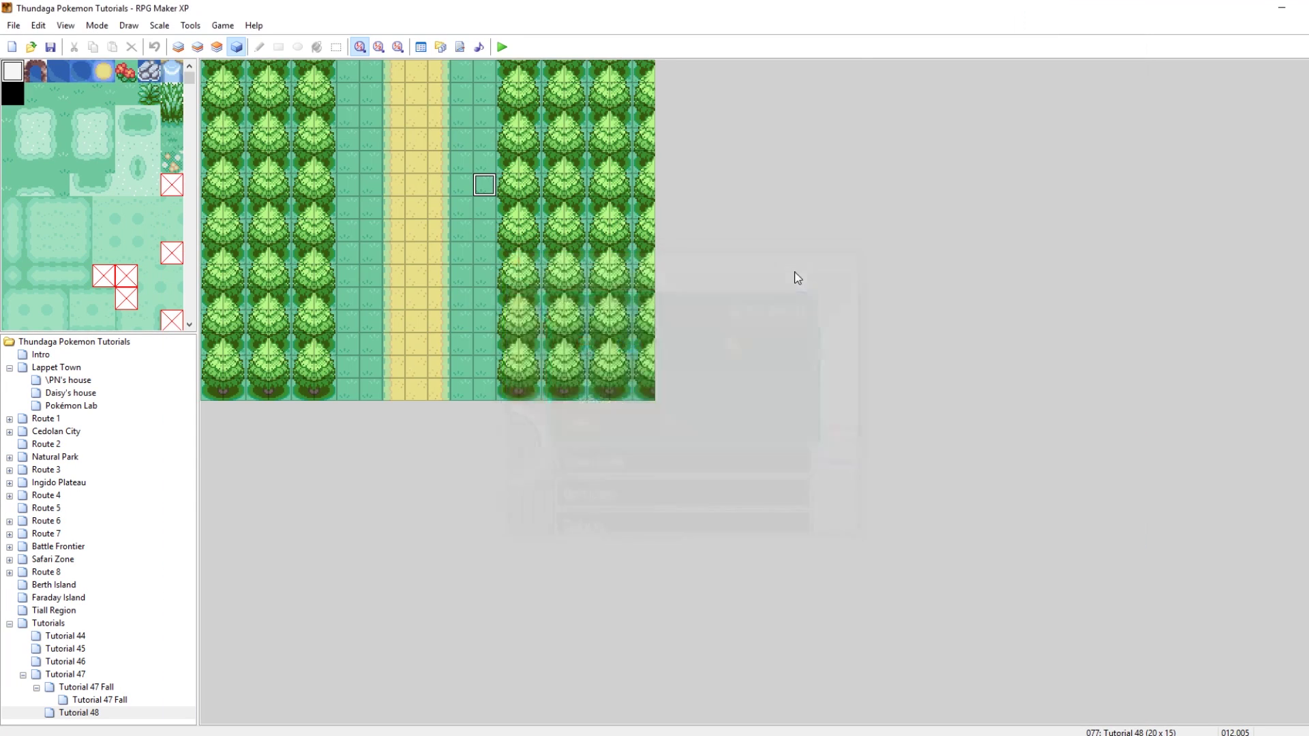
pyautogui.moveTo(622, 671)
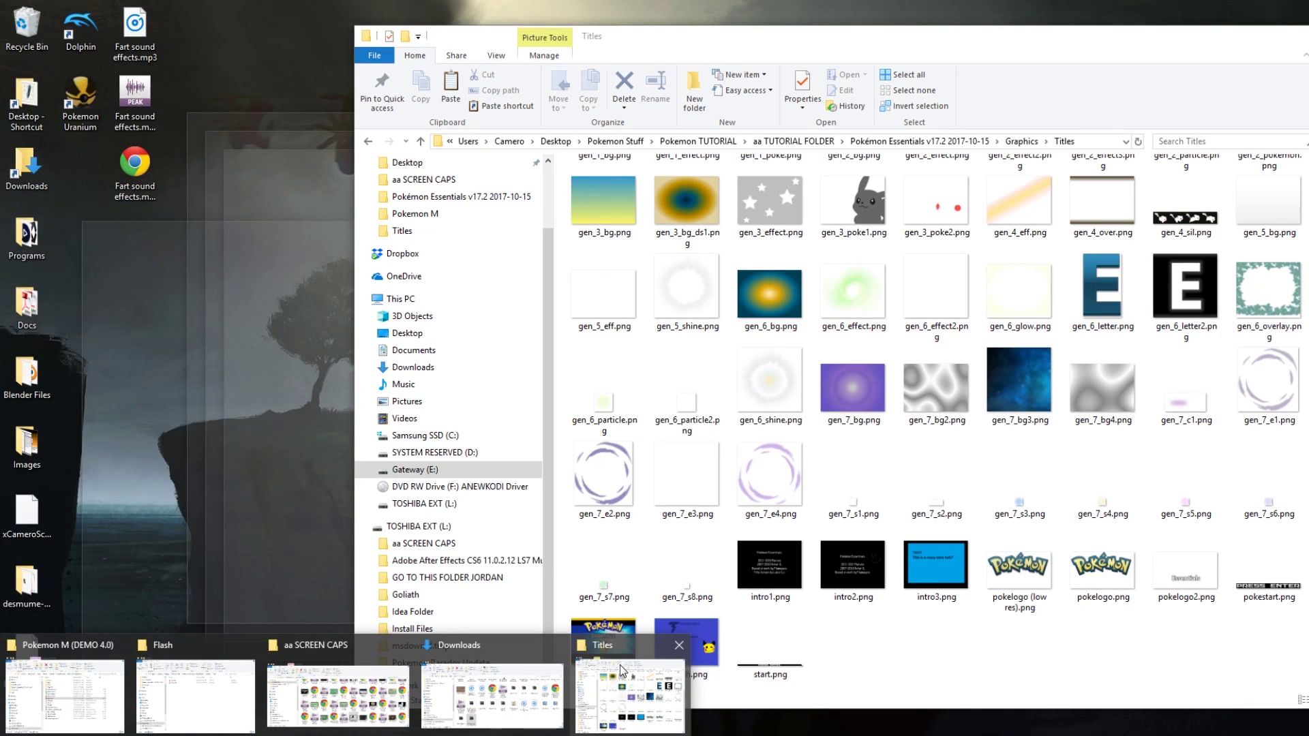
pyautogui.click(622, 672)
pyautogui.click(919, 141)
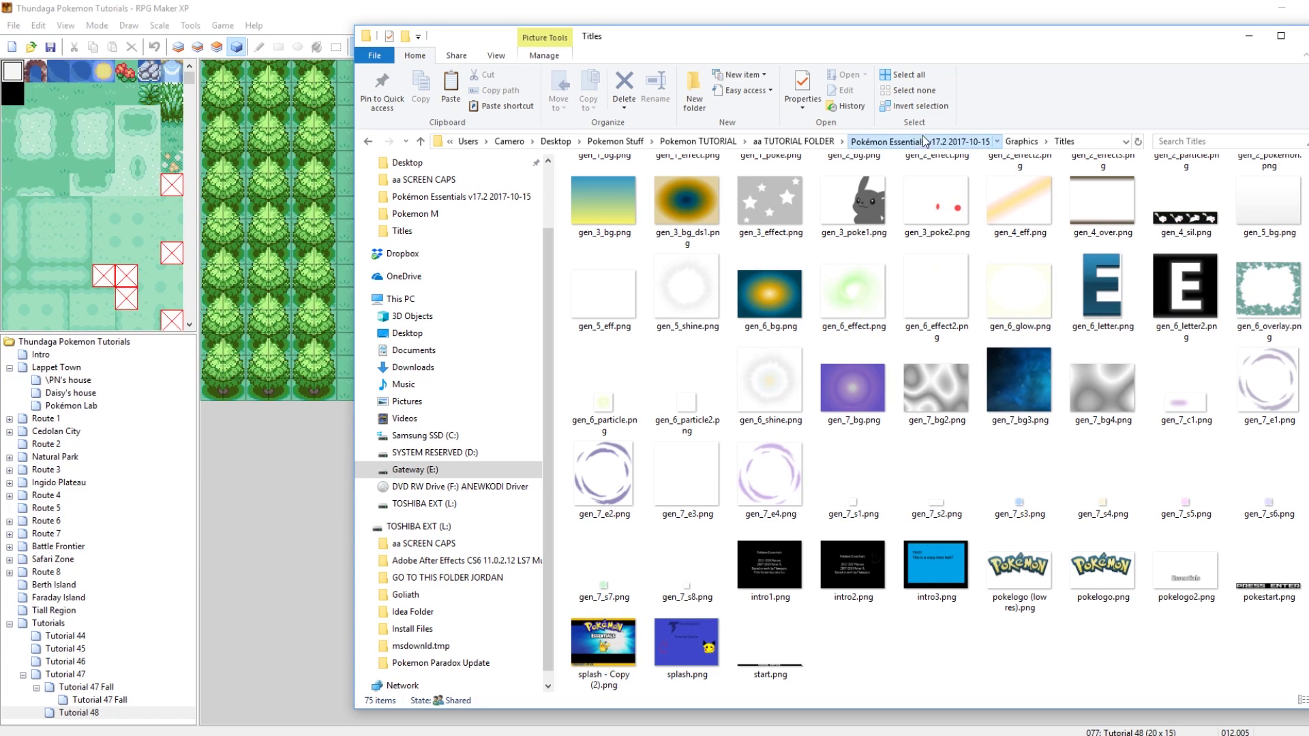
pyautogui.click(644, 348)
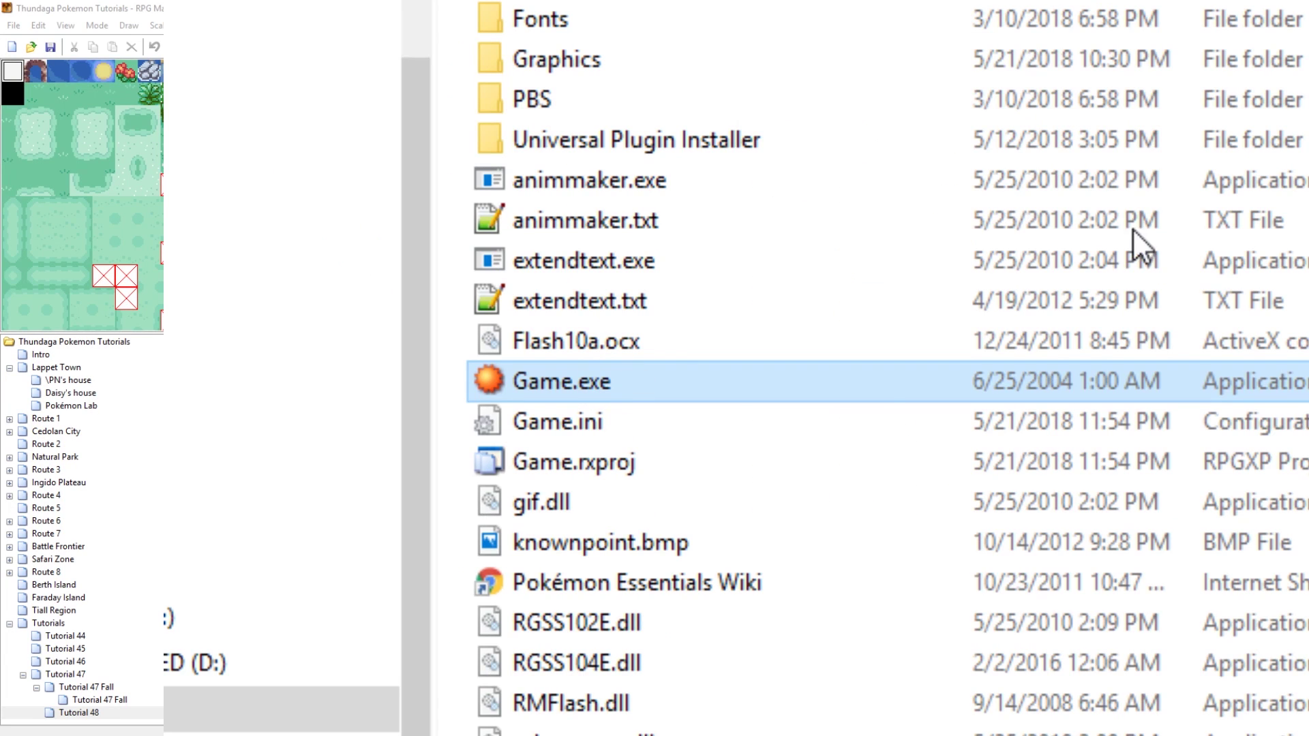
pyautogui.doubleClick(1063, 381)
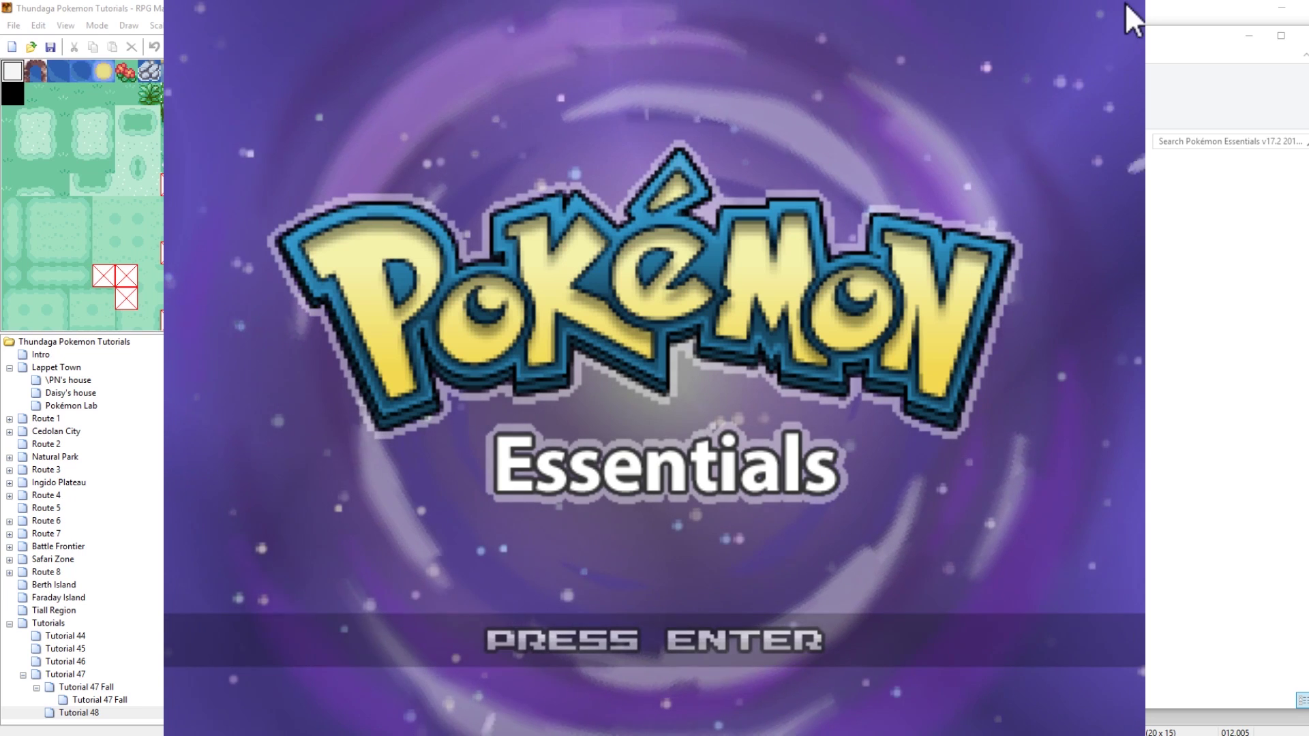
pyautogui.hotkey('alt', 'F4')
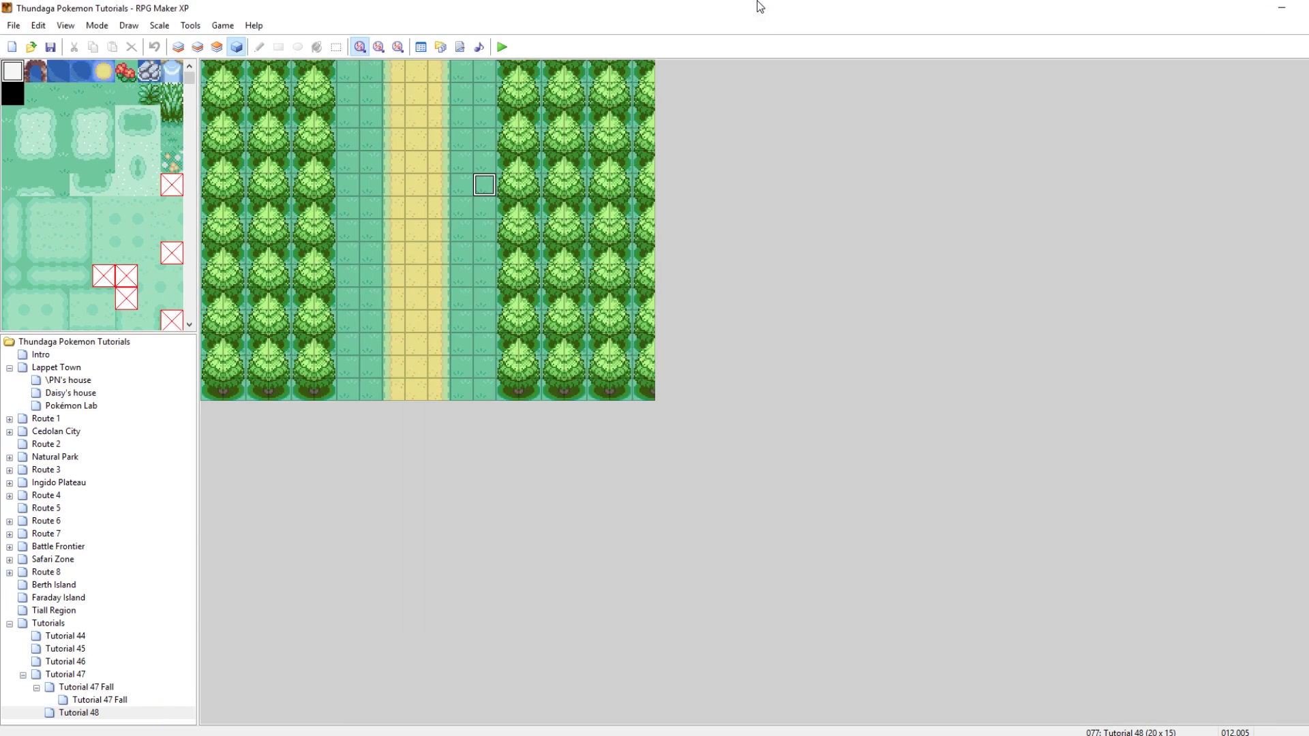
# Step: Examine the BGM settings and more detailed configurations of the Ultimate Title Screen section in the Settings script
pyautogui.click(461, 47)
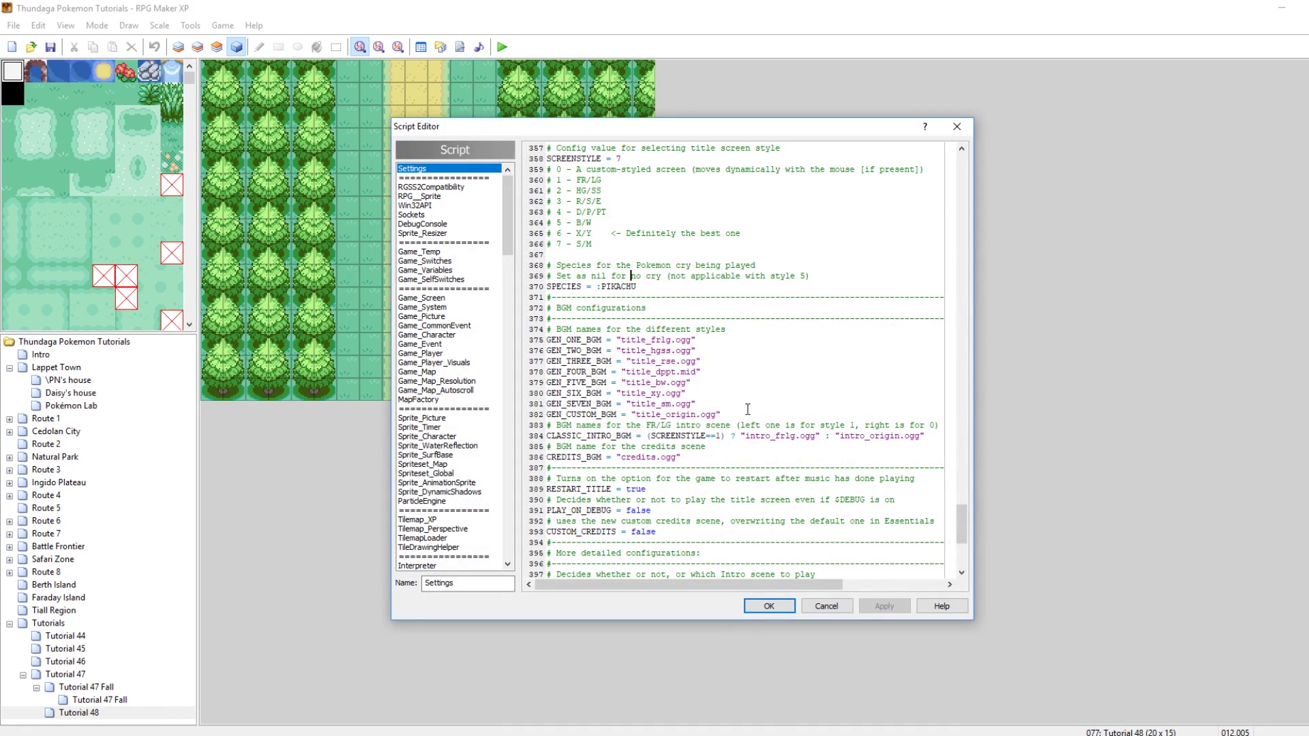
pyautogui.scroll(-3, 788, 325)
pyautogui.scroll(-4, 822, 395)
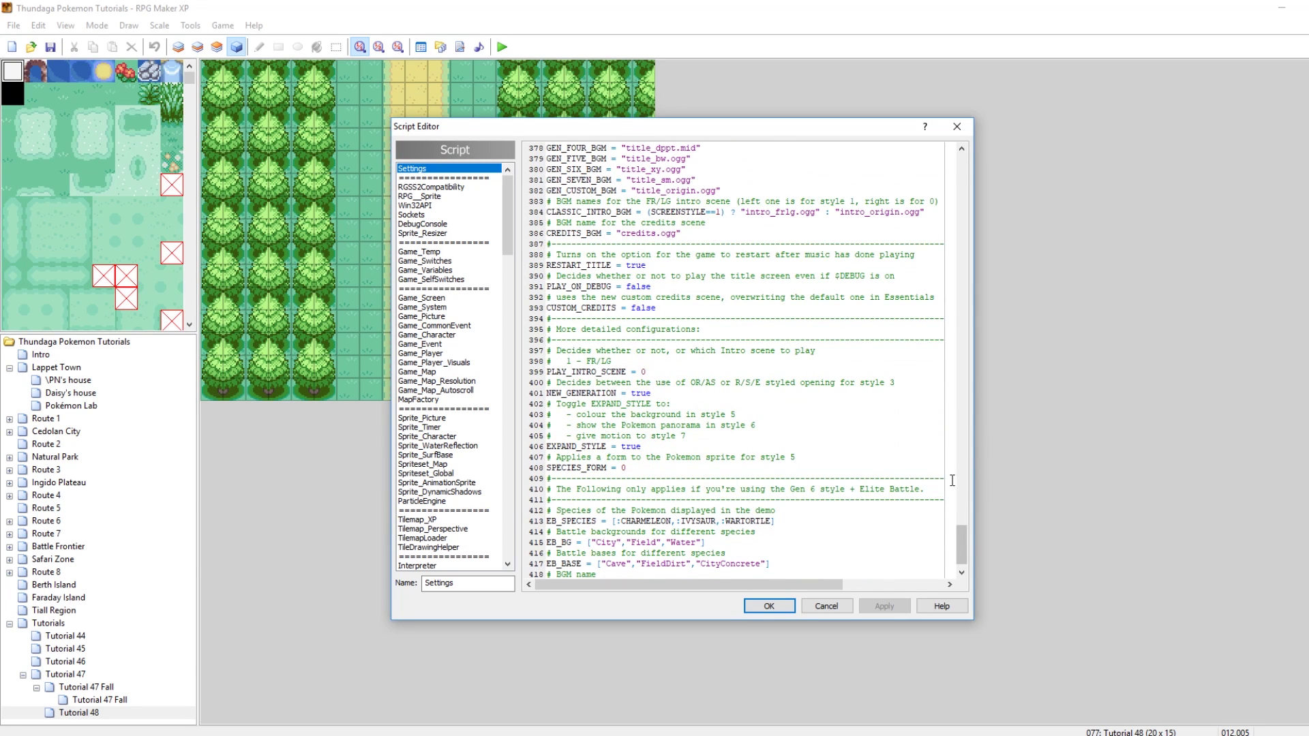
pyautogui.scroll(-1, 859, 420)
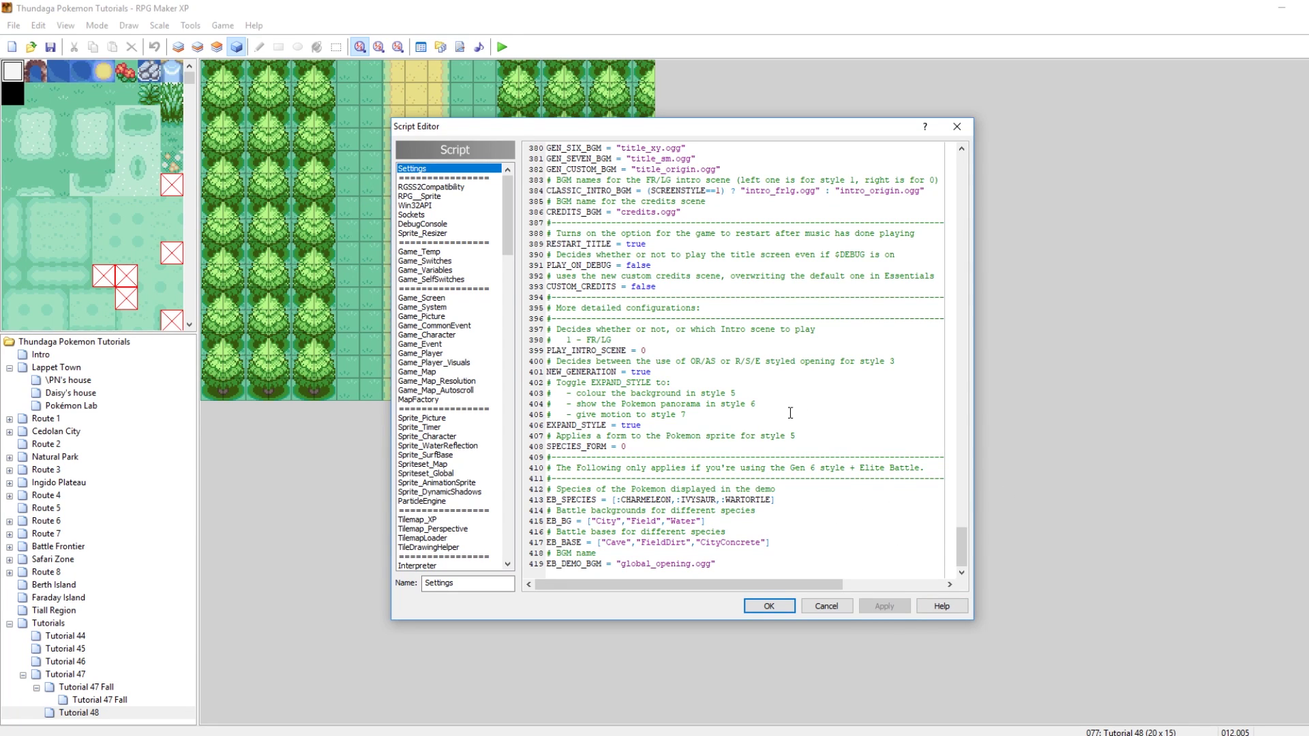
pyautogui.scroll(7, 790, 414)
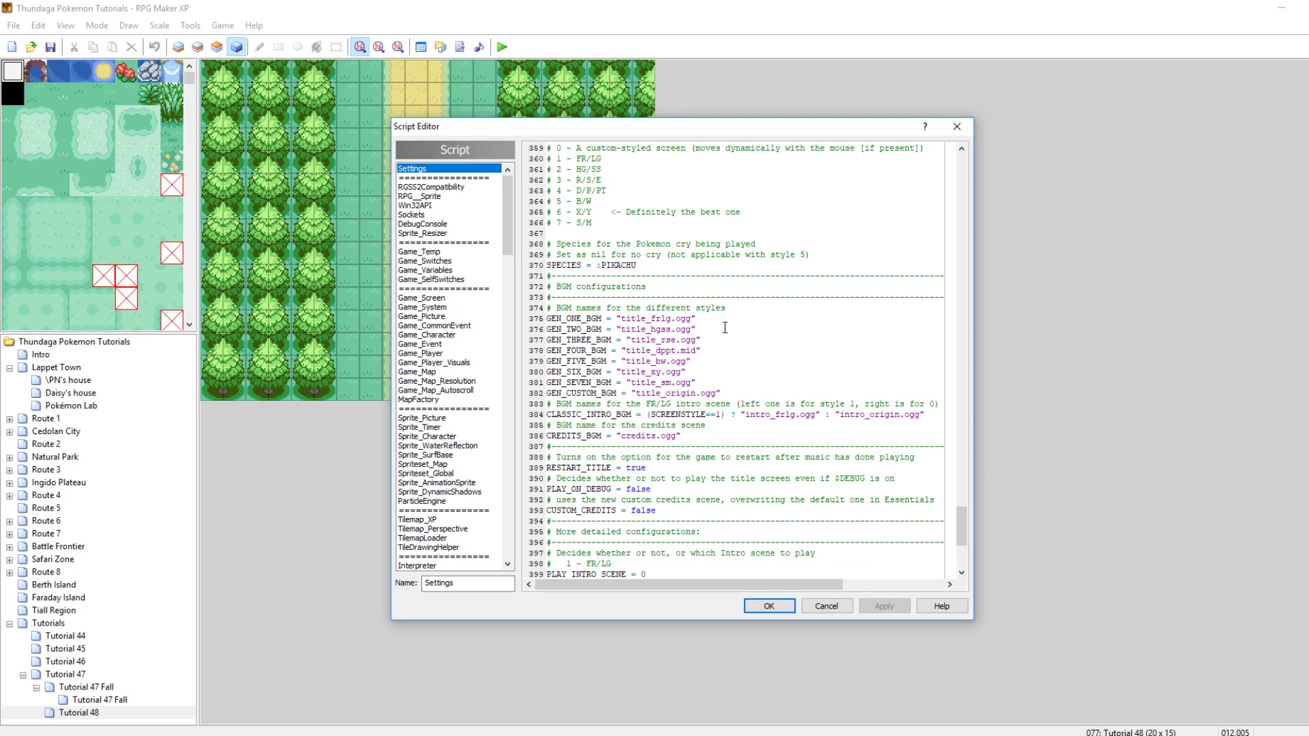
# Step: Set SCREENSTYLE to 6 in the Settings script, apply the change and close the Script Editor
pyautogui.scroll(4, 870, 480)
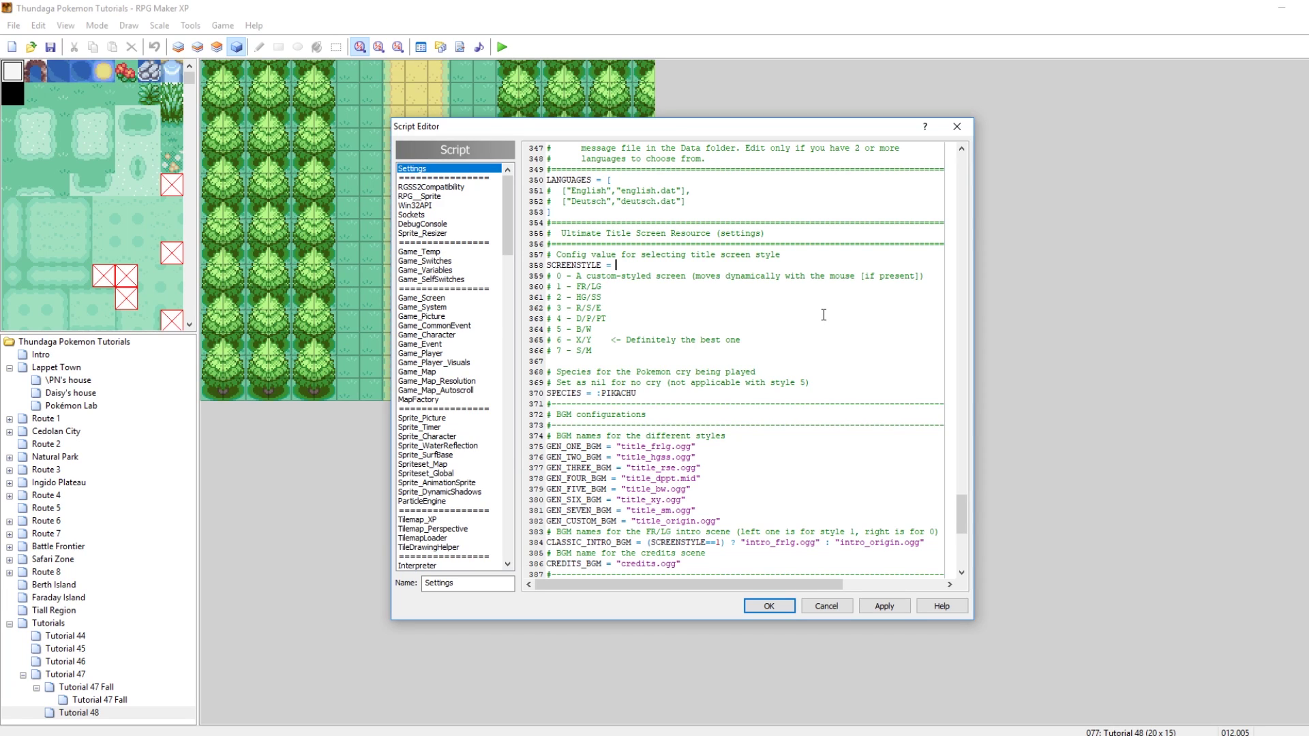
pyautogui.click(889, 608)
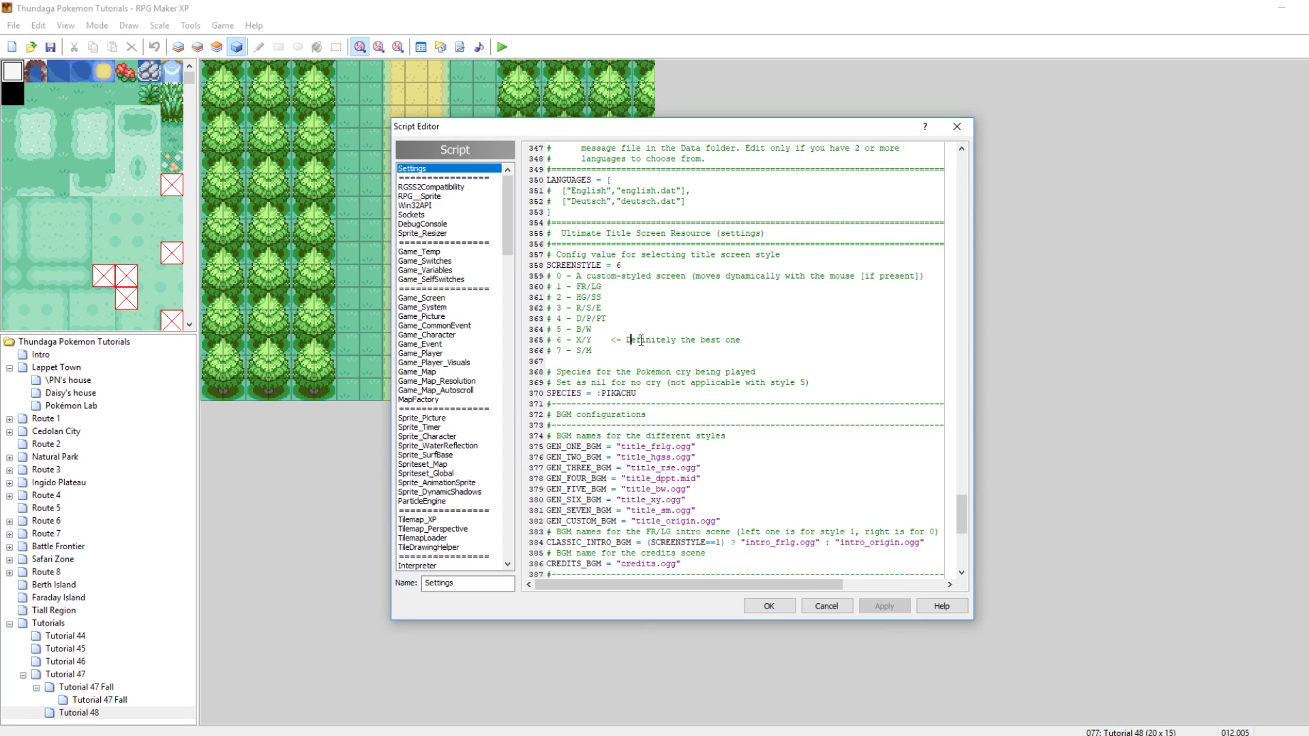
pyautogui.moveTo(641, 341); pyautogui.dragTo(745, 359)
pyautogui.click(788, 611)
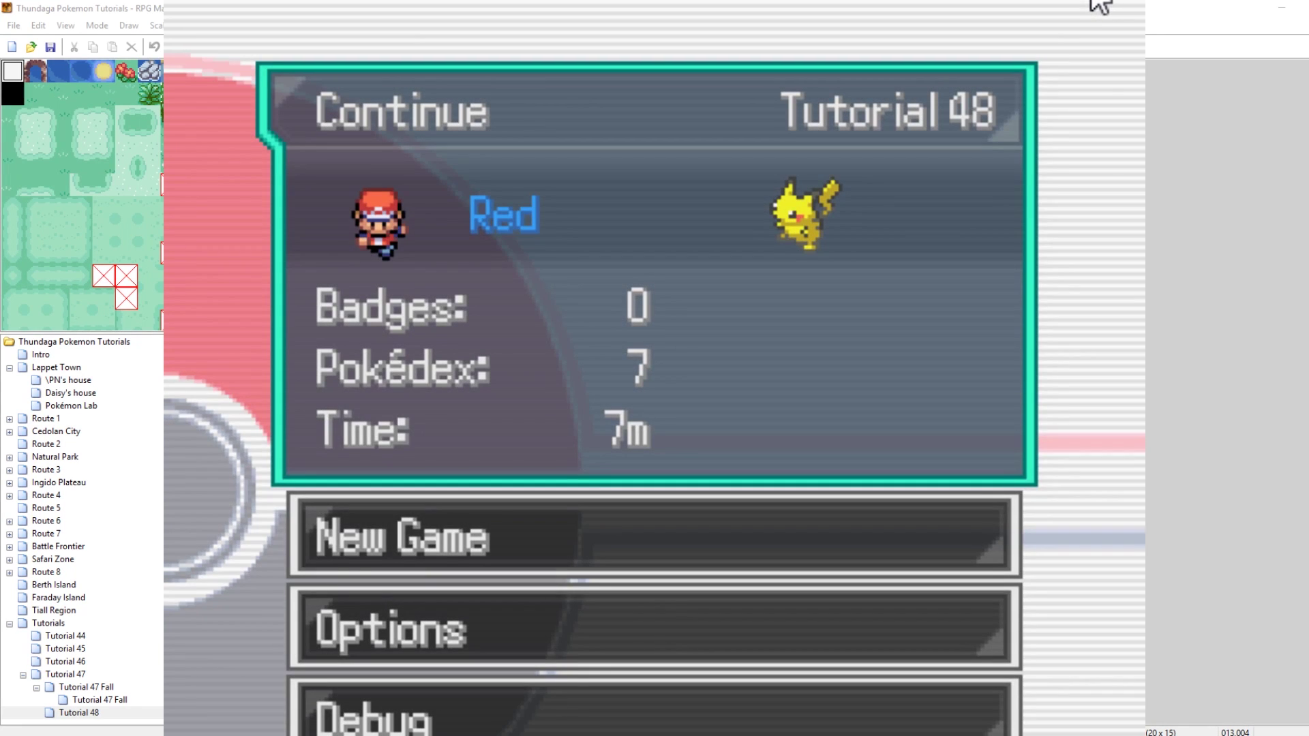
# Step: Close the debug playtest, run the game from the project folder to preview the X/Y style title screen, and quit it
pyautogui.click(1096, 4)
pyautogui.click(627, 689)
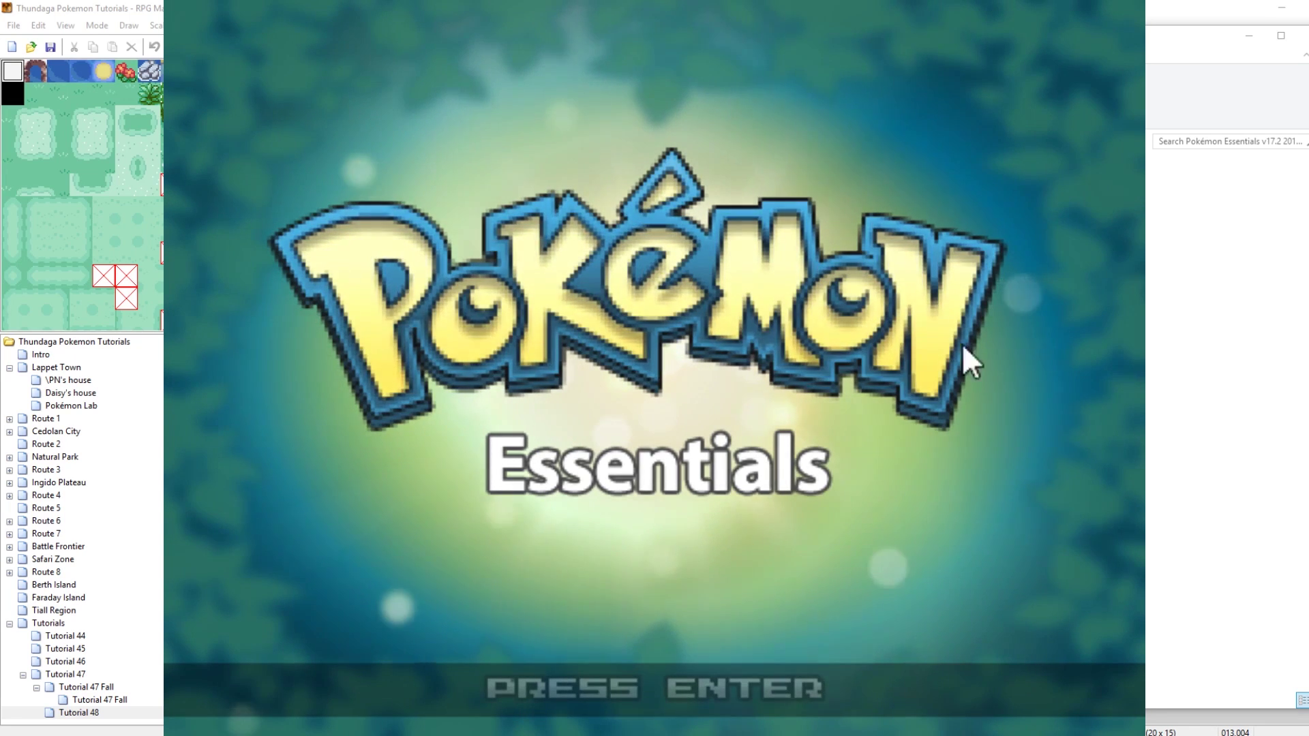
pyautogui.hotkey('alt', 'F4')
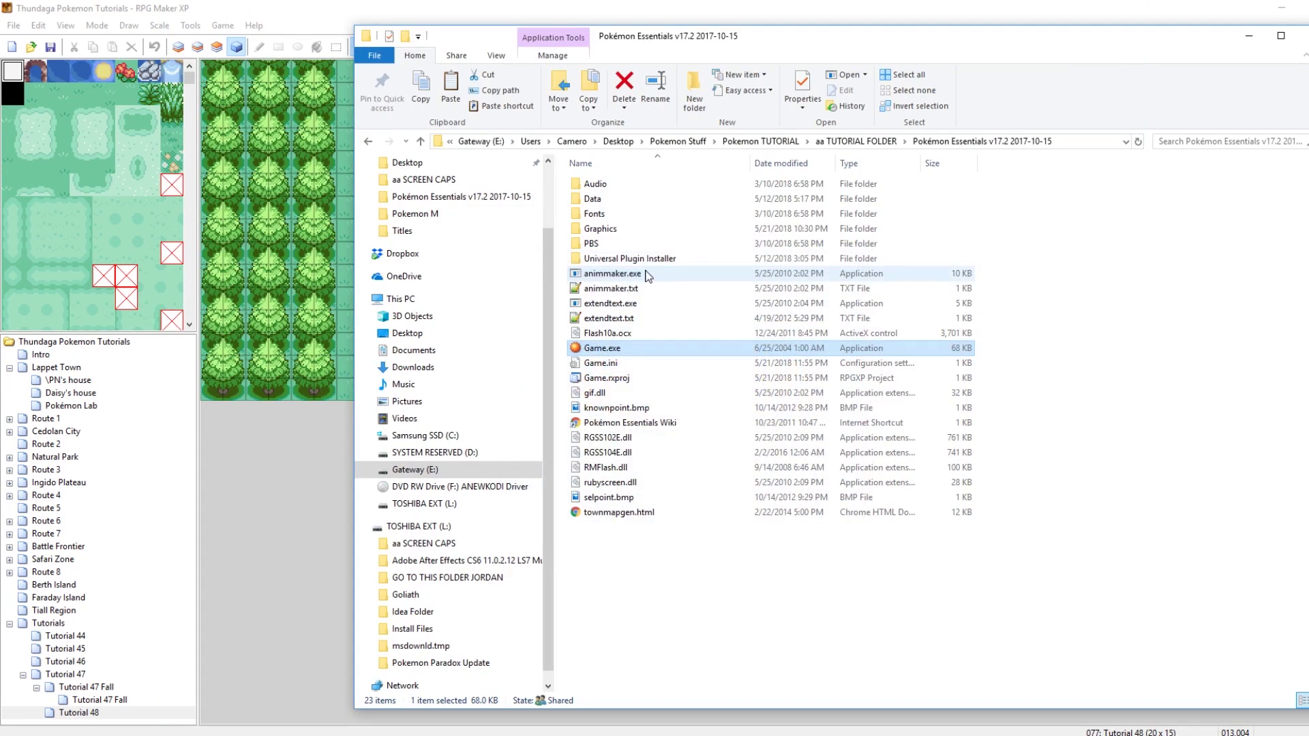
# Step: View the gen_6_letter.png image from the Graphics\Titles folder in Photos and close it
pyautogui.doubleClick(603, 232)
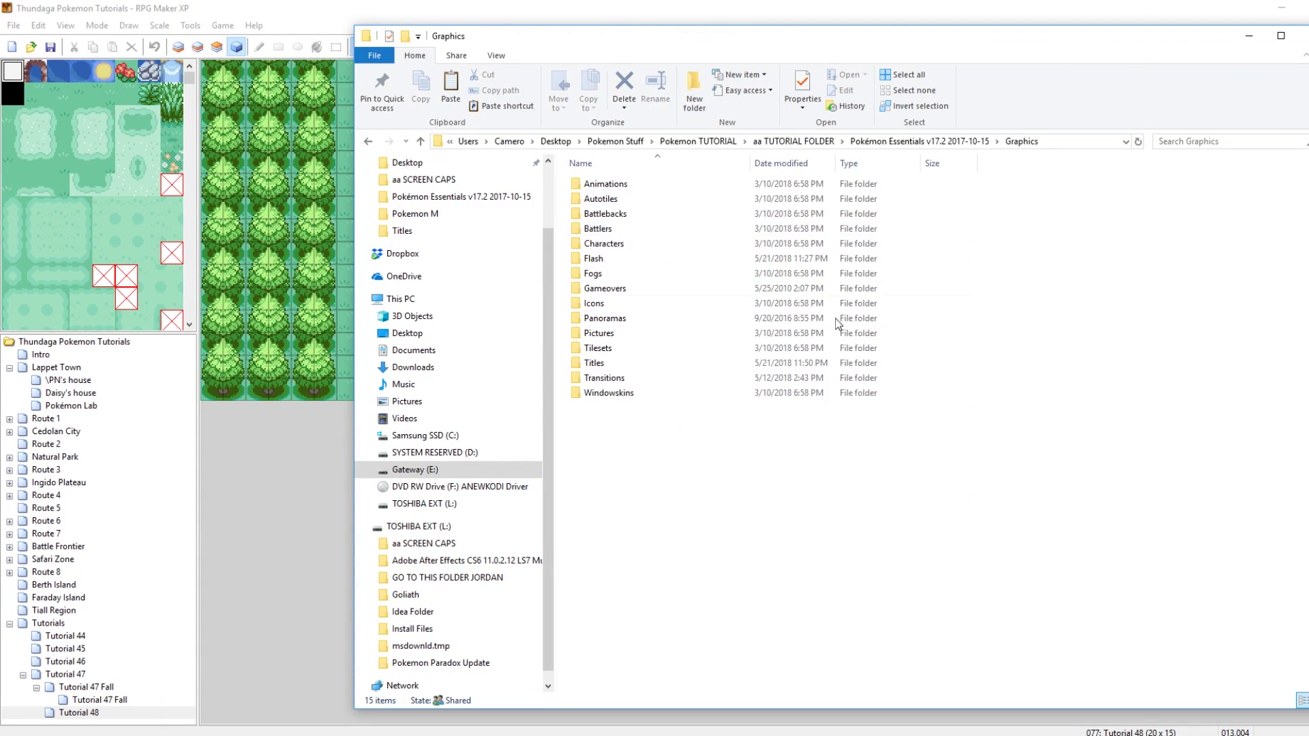
pyautogui.doubleClick(602, 363)
pyautogui.scroll(-5, 1210, 595)
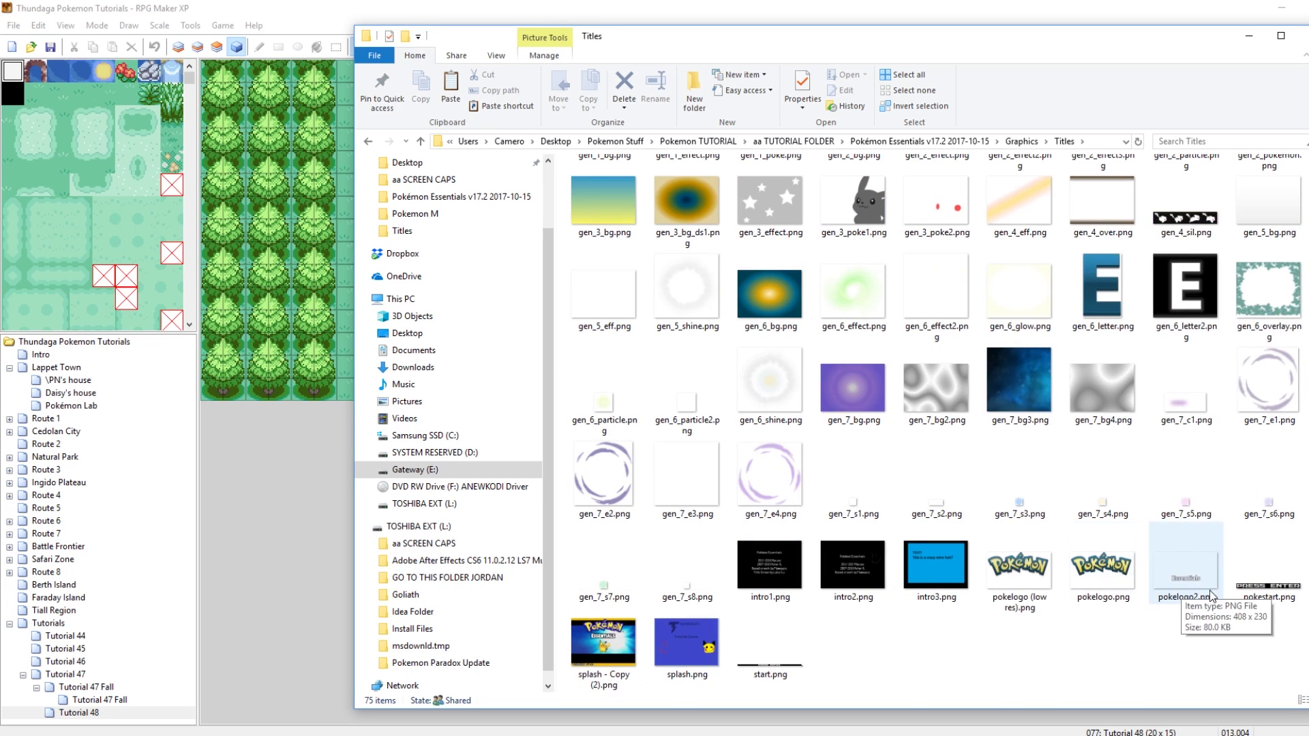
pyautogui.doubleClick(1103, 289)
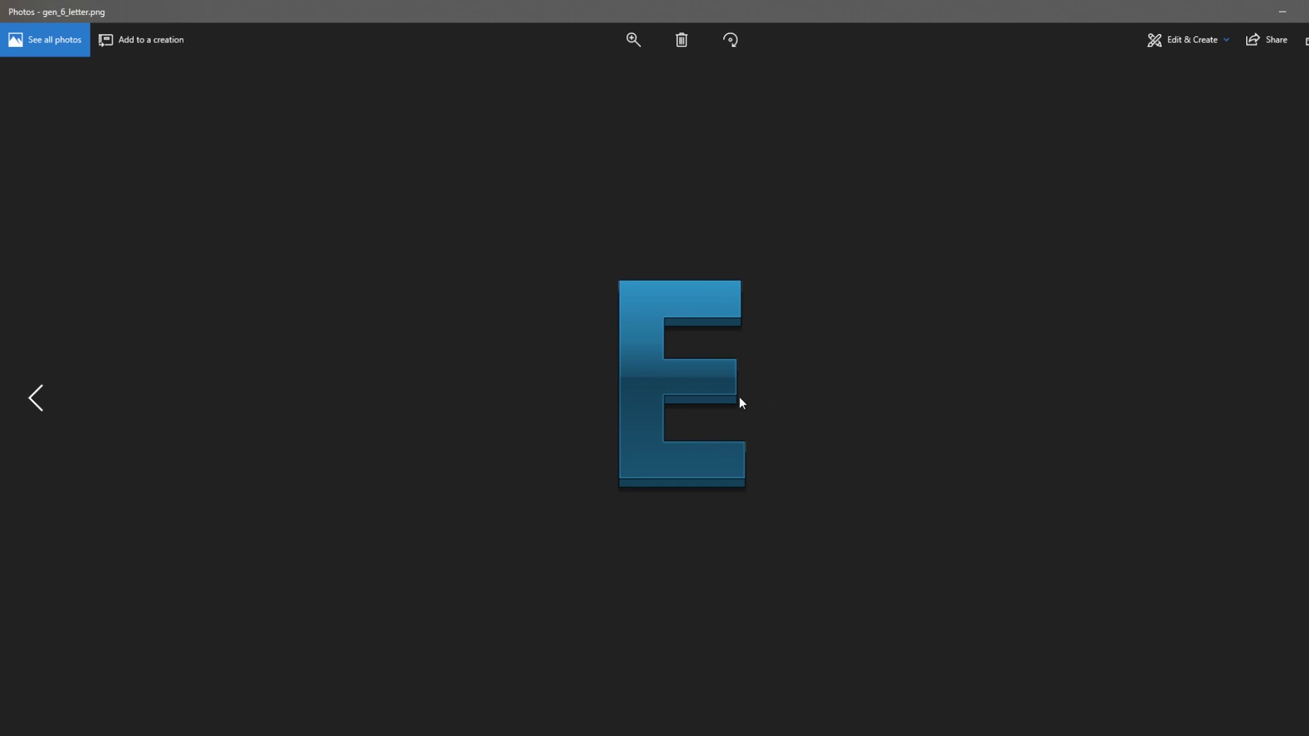
pyautogui.click(1298, 10)
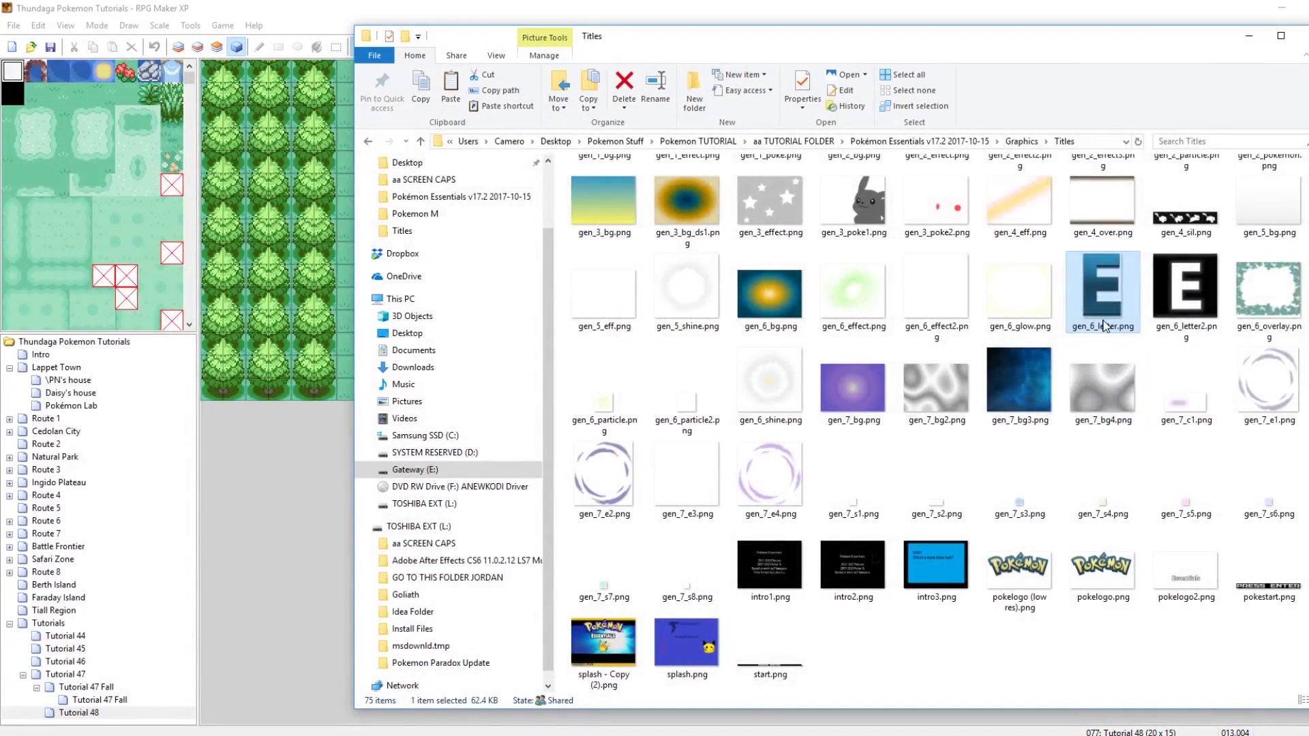
# Step: Open gen_6_letter.png for editing in Paint and close it without changes
pyautogui.rightClick(1121, 324)
pyautogui.click(1135, 298)
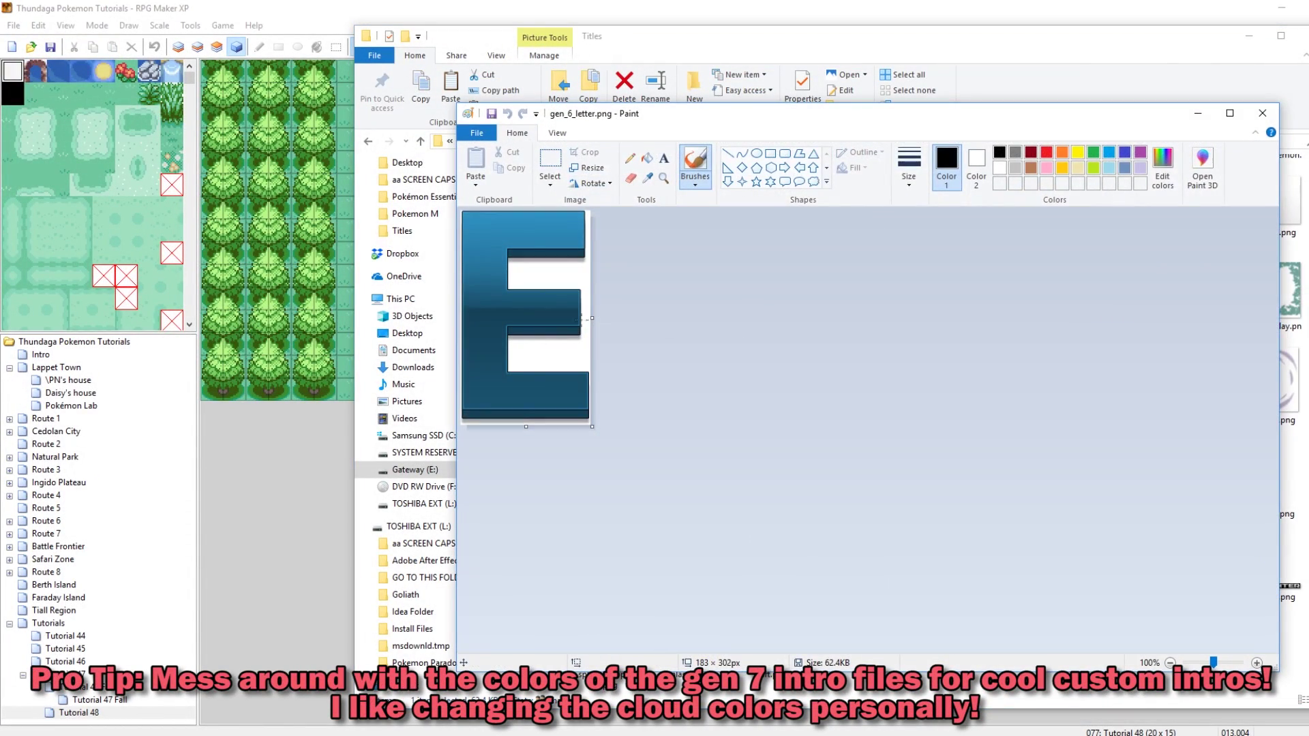
pyautogui.click(1262, 113)
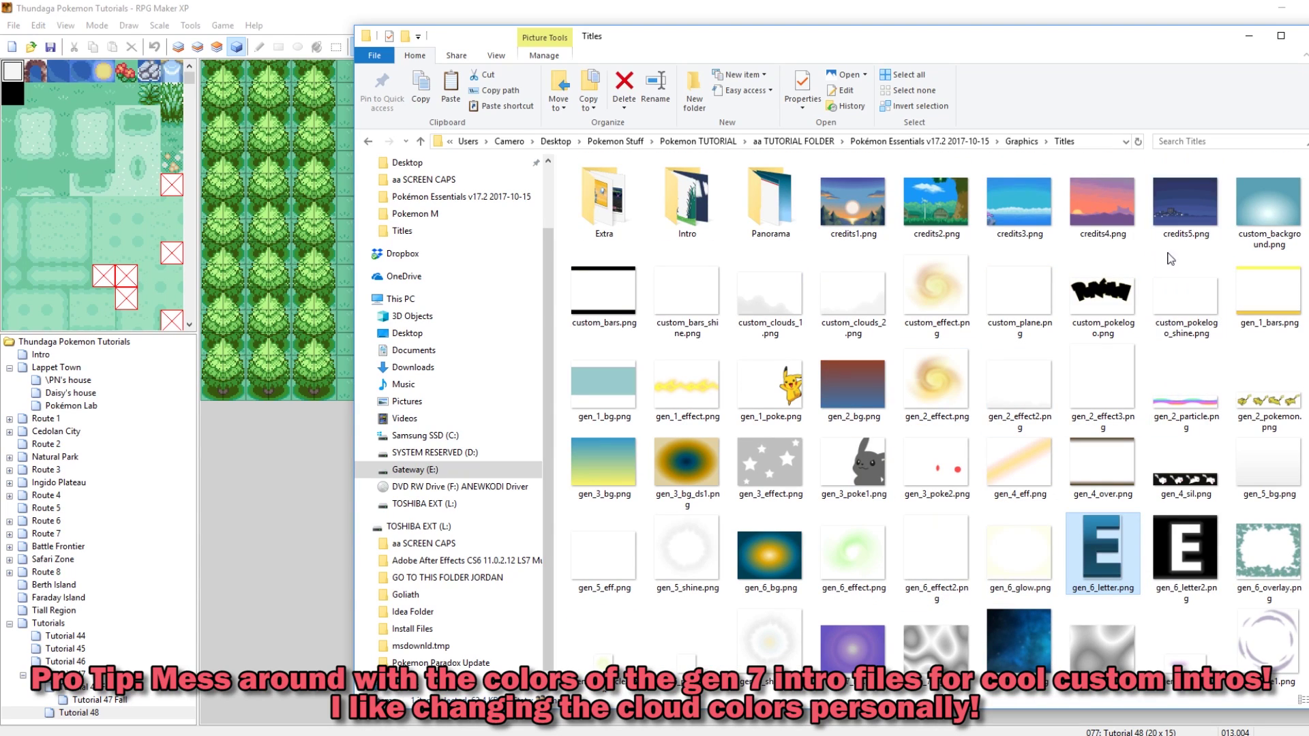
# Step: Open the Flash folder inside the project's Graphics folder, play its Intro.swf video in VLC, and close the player
pyautogui.click(921, 142)
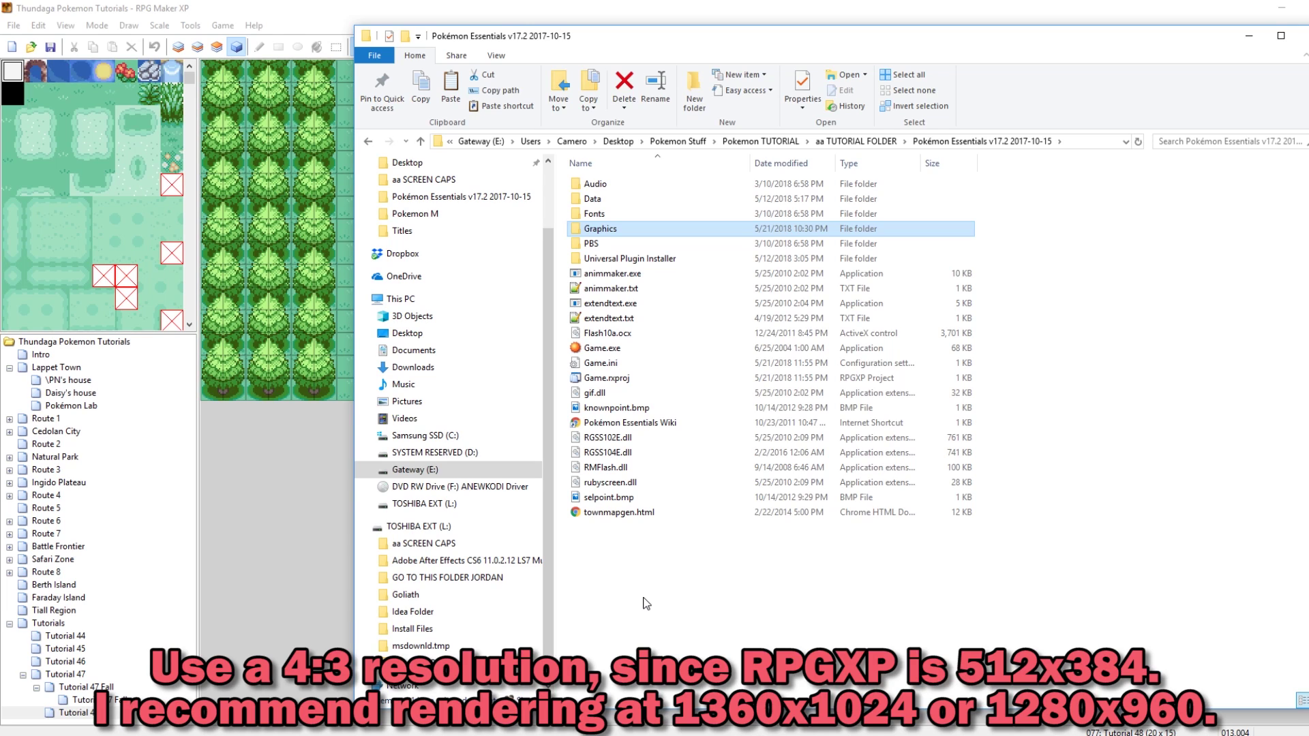
pyautogui.doubleClick(605, 230)
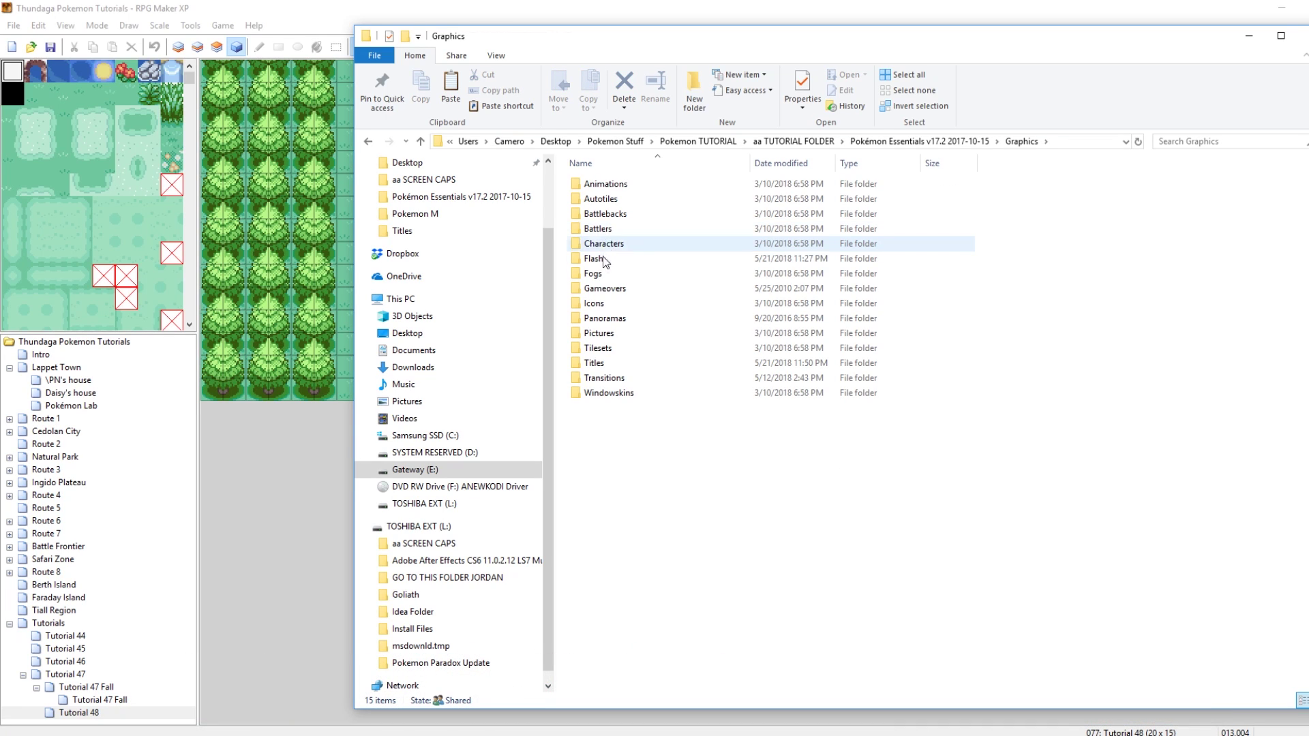
pyautogui.rightClick(606, 484)
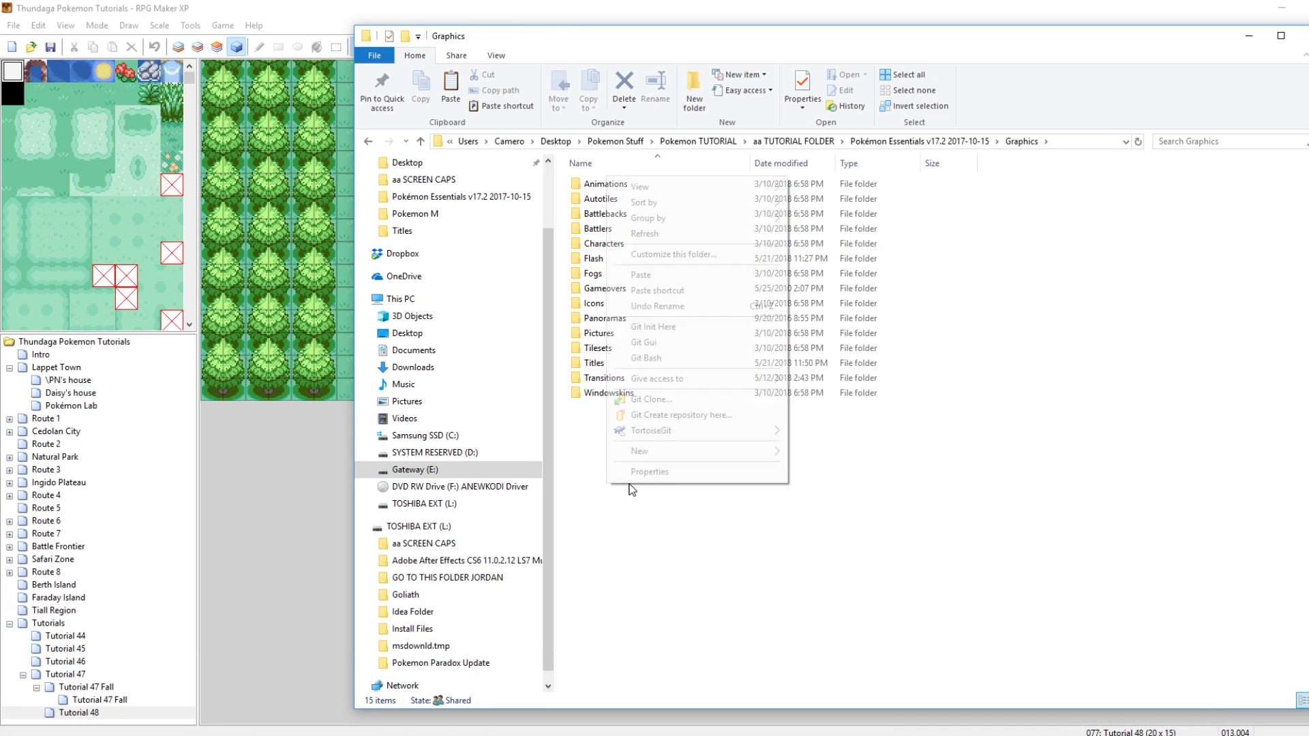
pyautogui.moveTo(766, 450)
pyautogui.click(703, 585)
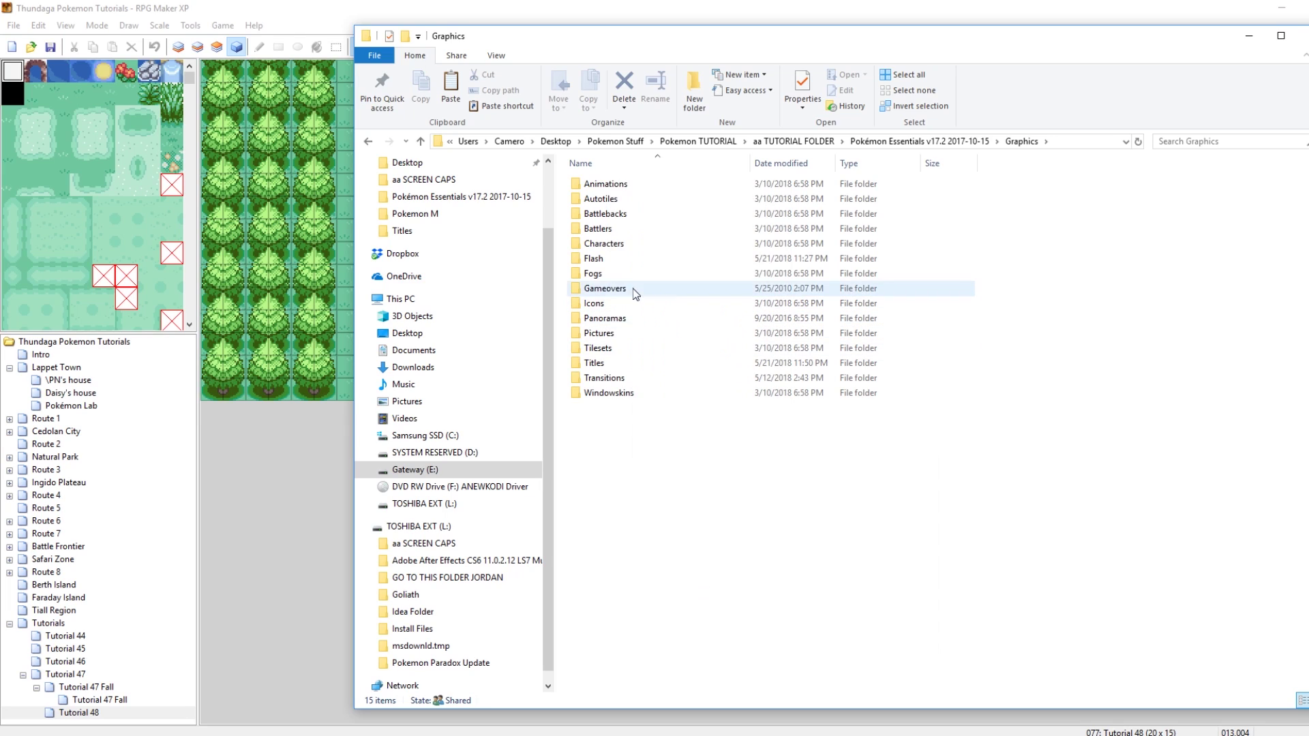
pyautogui.click(593, 260)
pyautogui.doubleClick(593, 260)
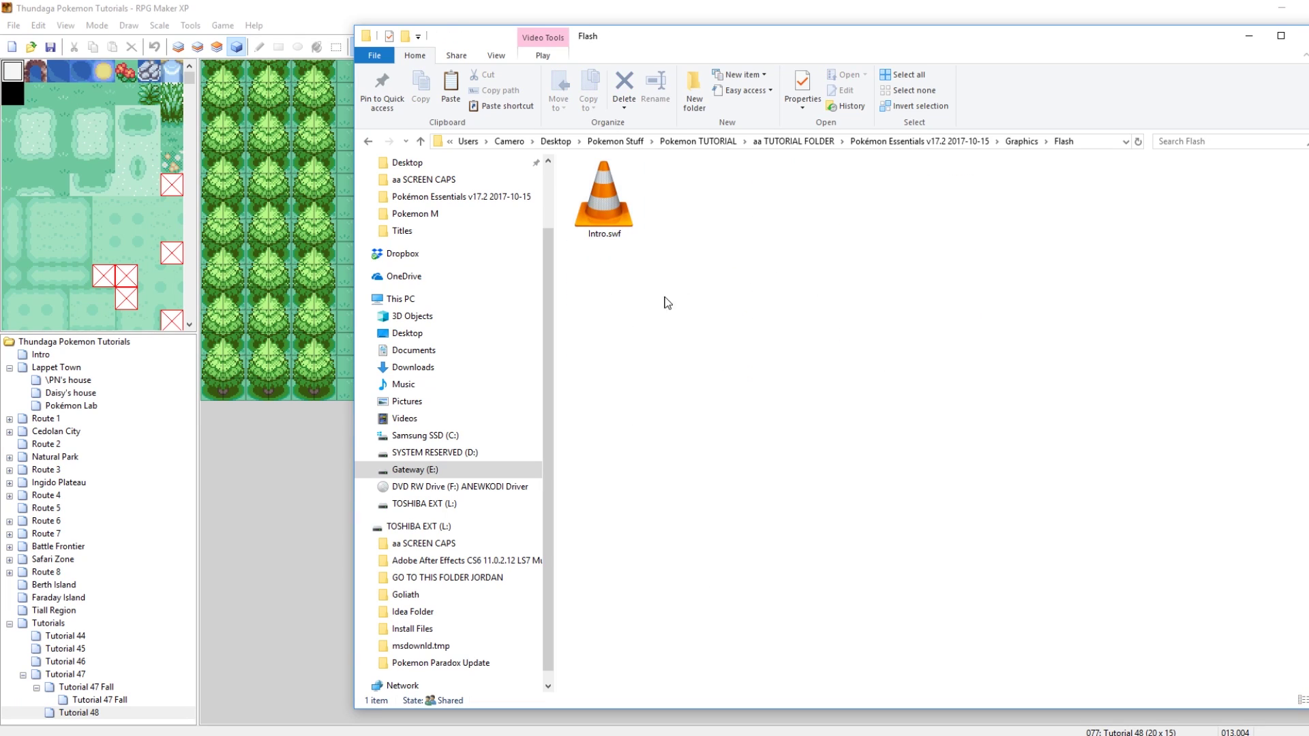
pyautogui.doubleClick(604, 206)
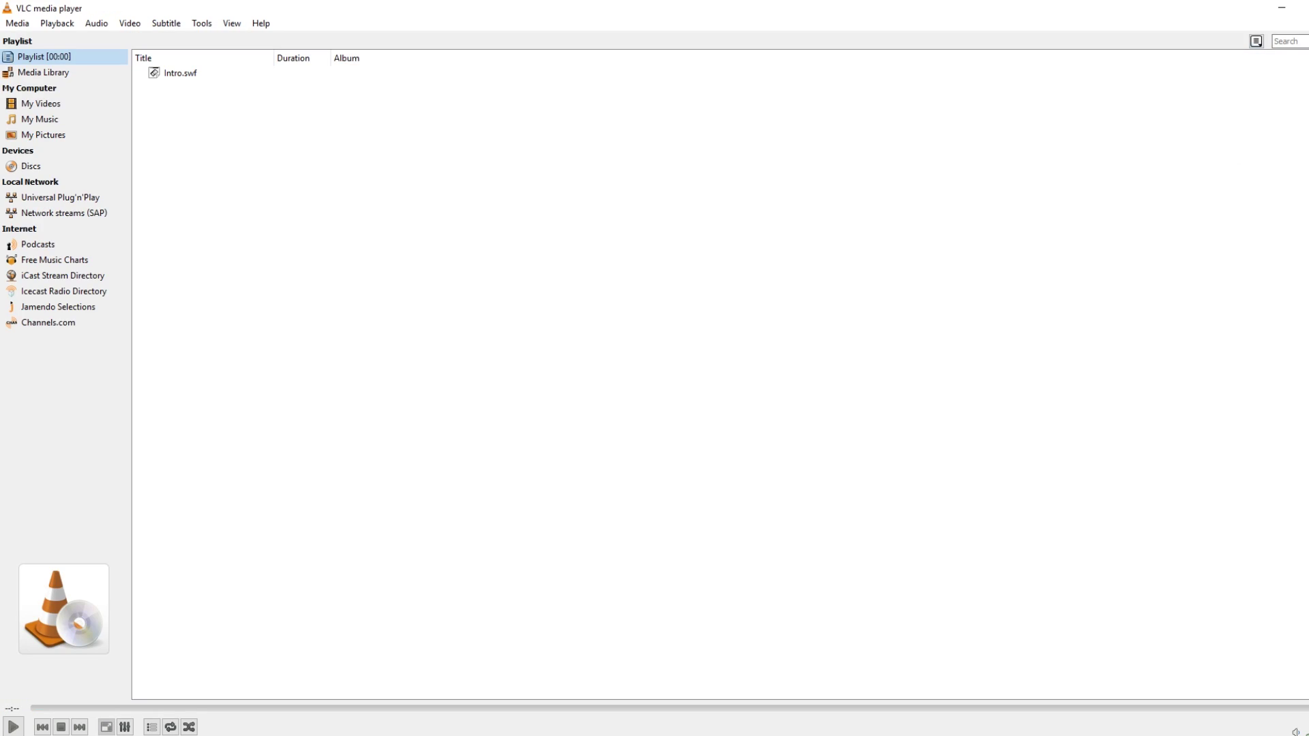
pyautogui.hotkey('alt', 'F4')
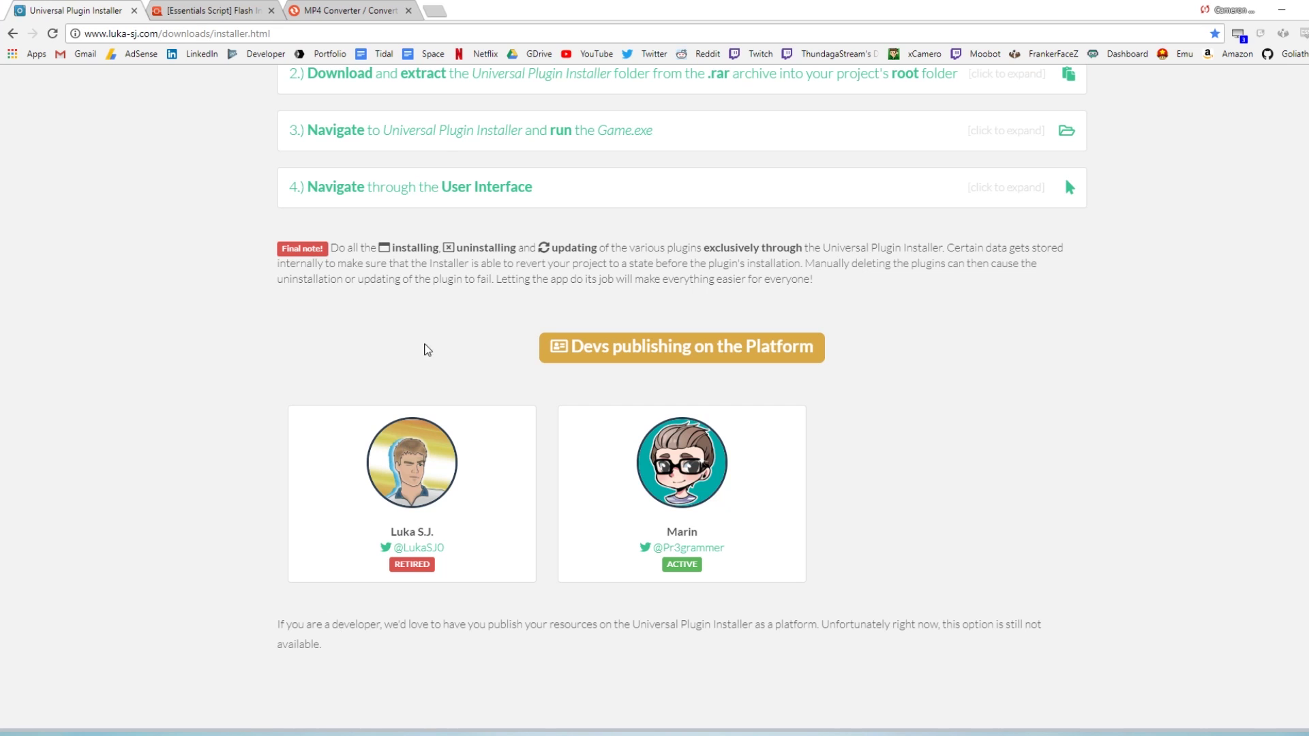
# Step: View the Convertio MP4 converter page with the converted TestIntro.mp4 in the browser, and return to the Flash folder
pyautogui.click(347, 10)
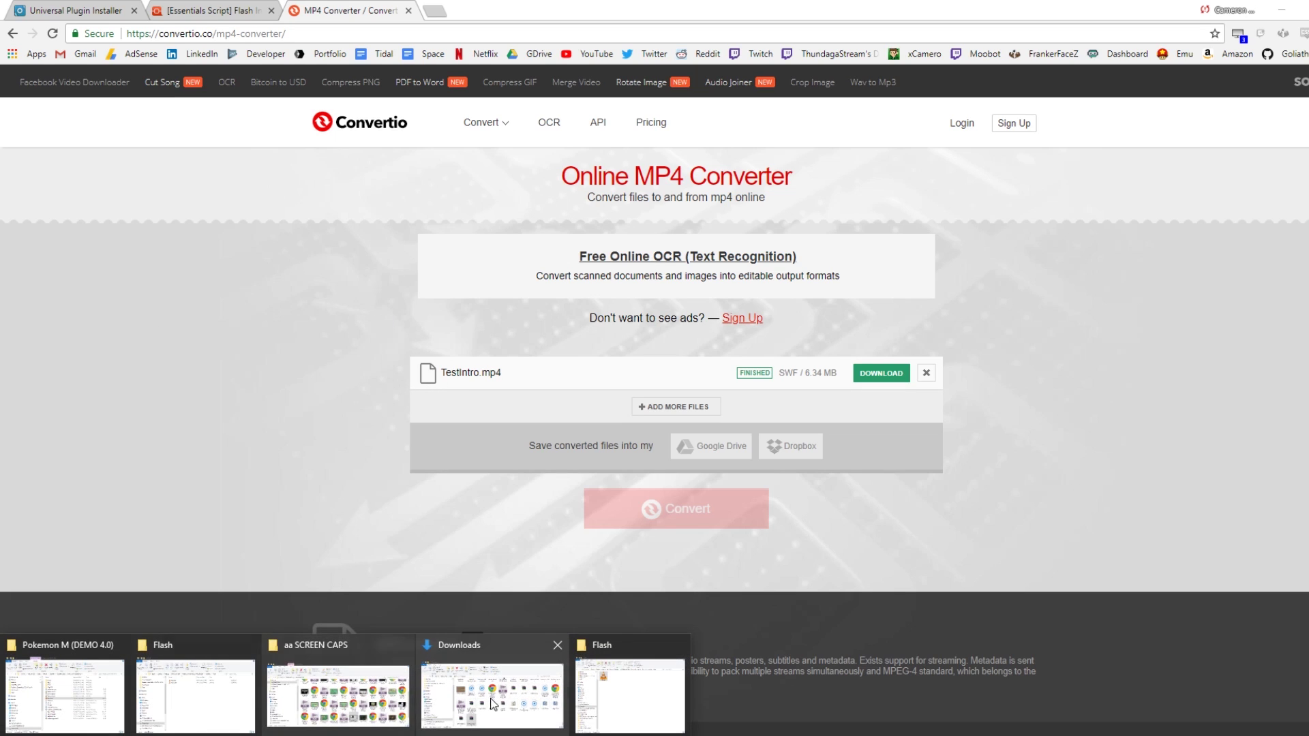
pyautogui.click(630, 675)
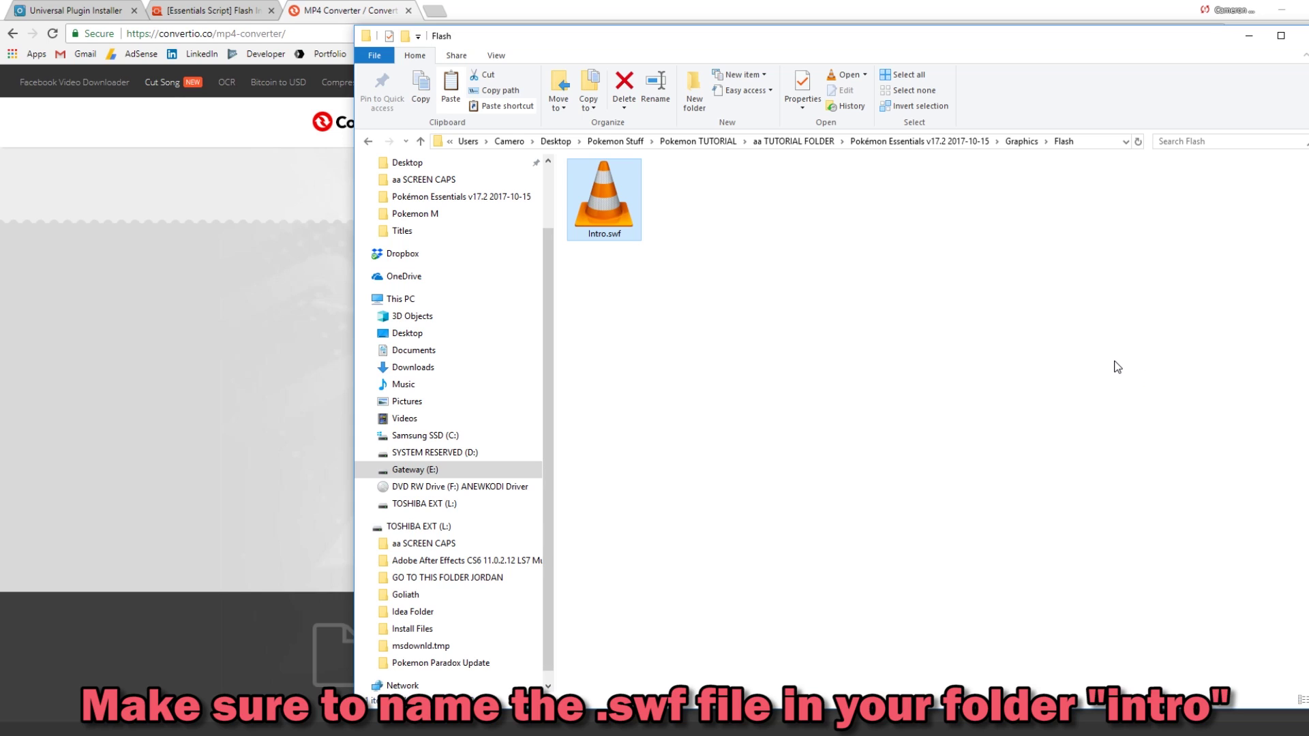
# Step: Go back to the Pokémon Essentials v17.2 project folder after viewing the Flash intro thread's first script on PokeCommunity in the browser
pyautogui.click(1023, 141)
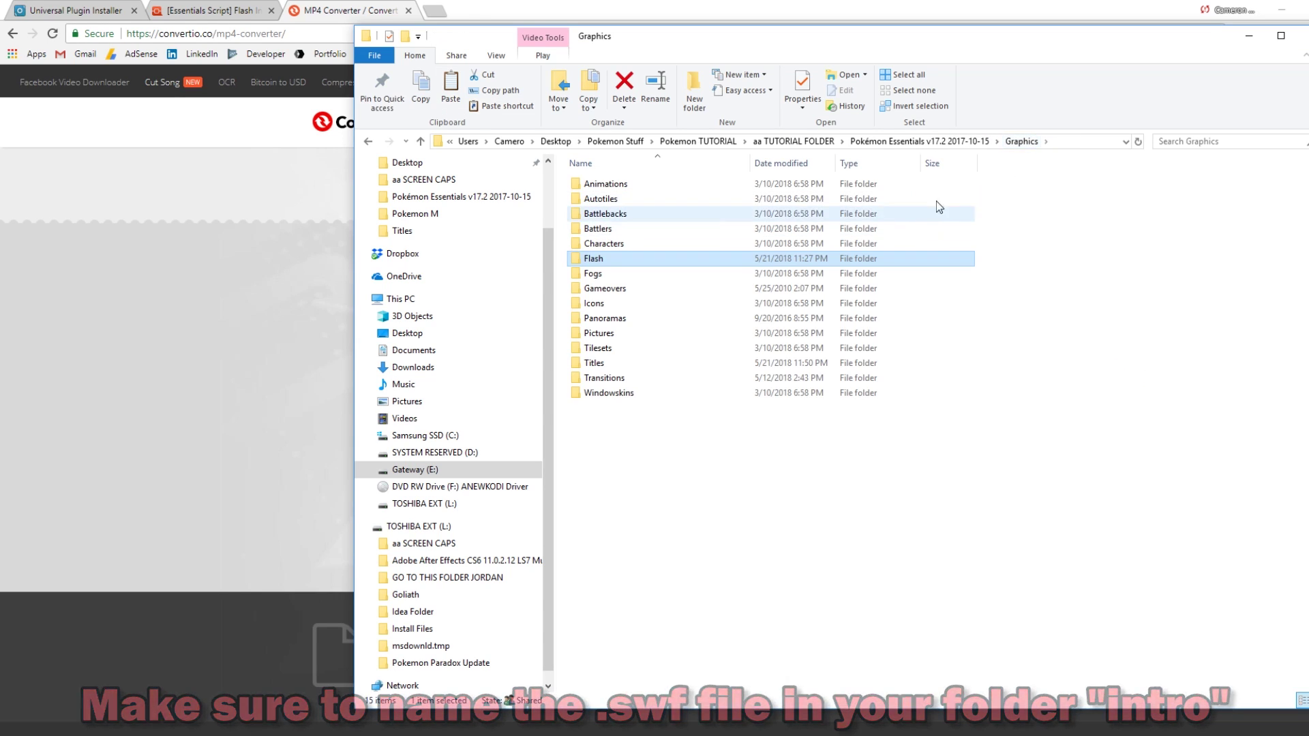
pyautogui.click(940, 143)
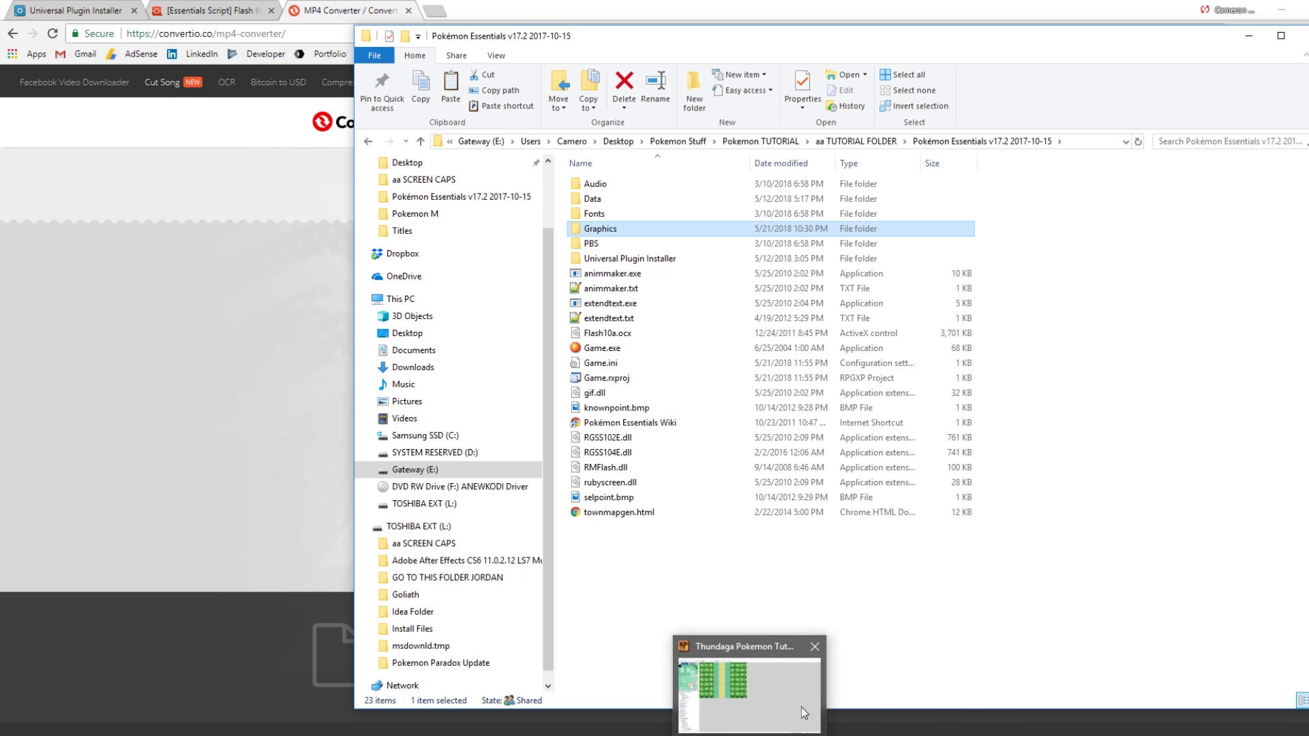
pyautogui.click(242, 10)
pyautogui.scroll(-10, 455, 420)
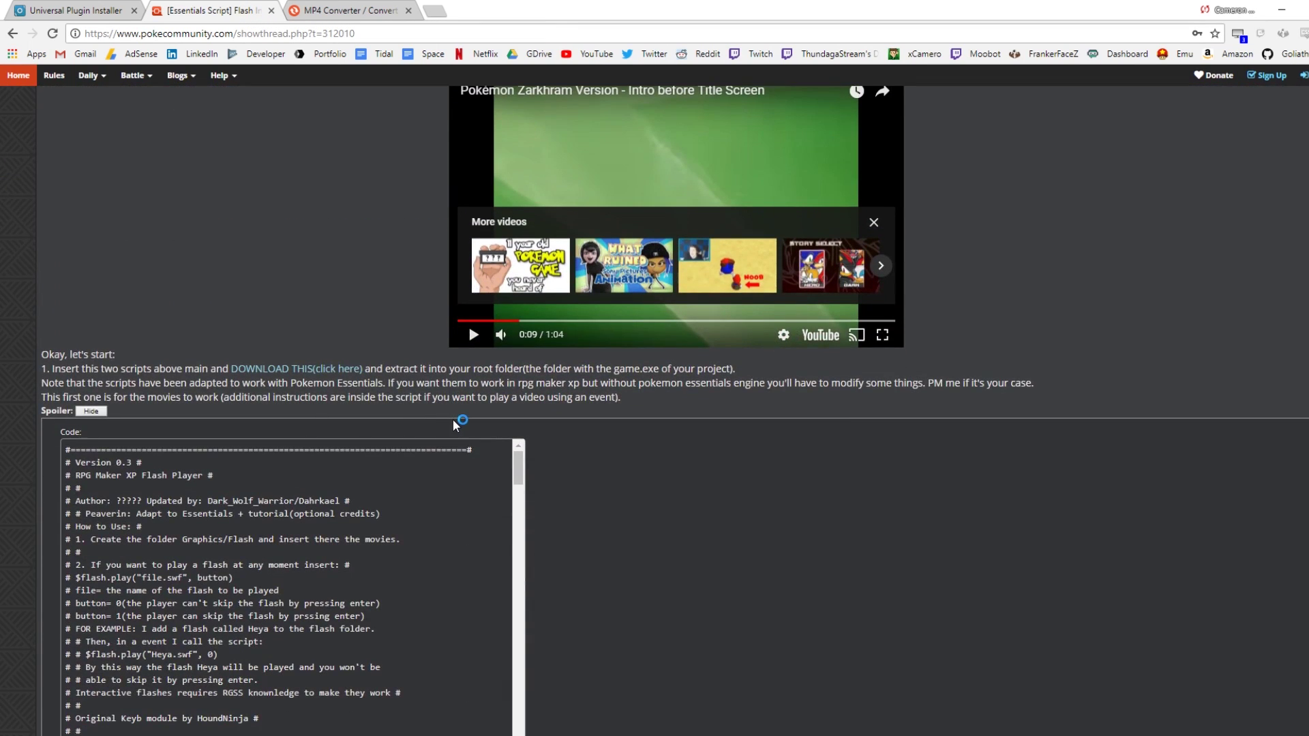
pyautogui.scroll(-4, 284, 520)
pyautogui.scroll(4, 453, 460)
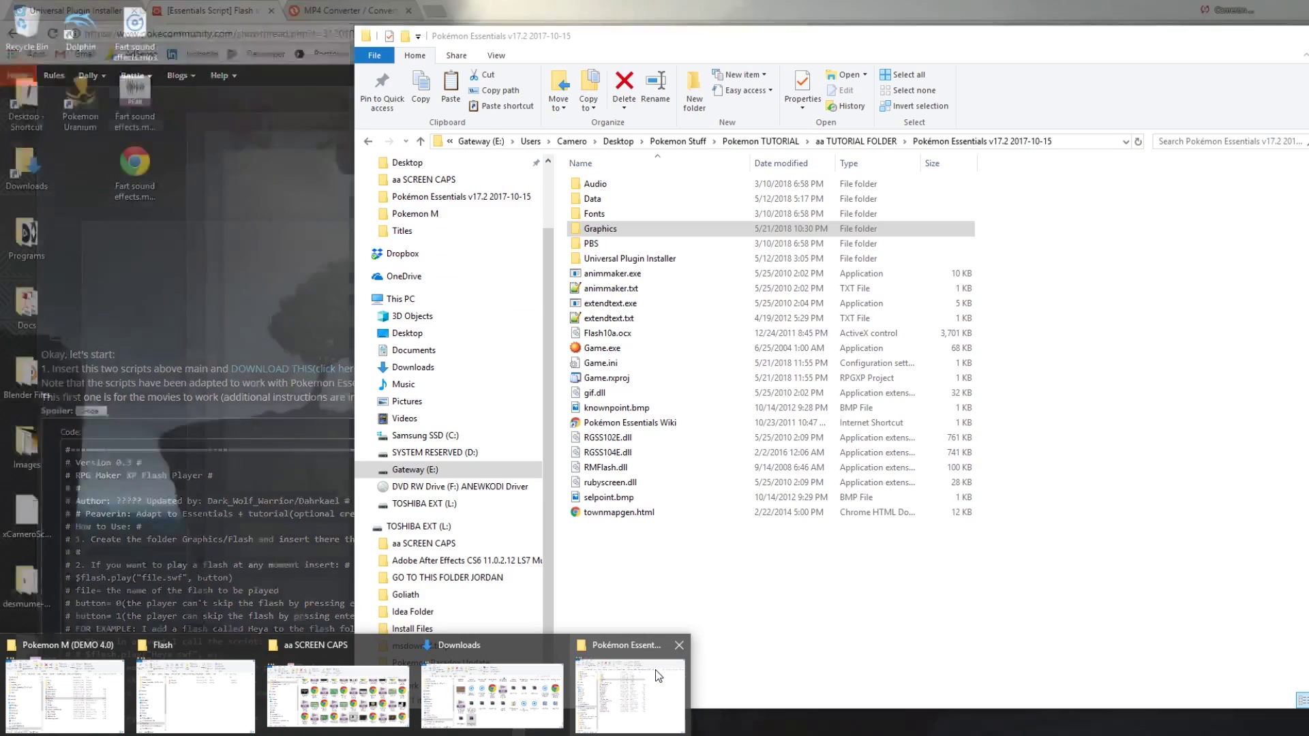
pyautogui.click(659, 678)
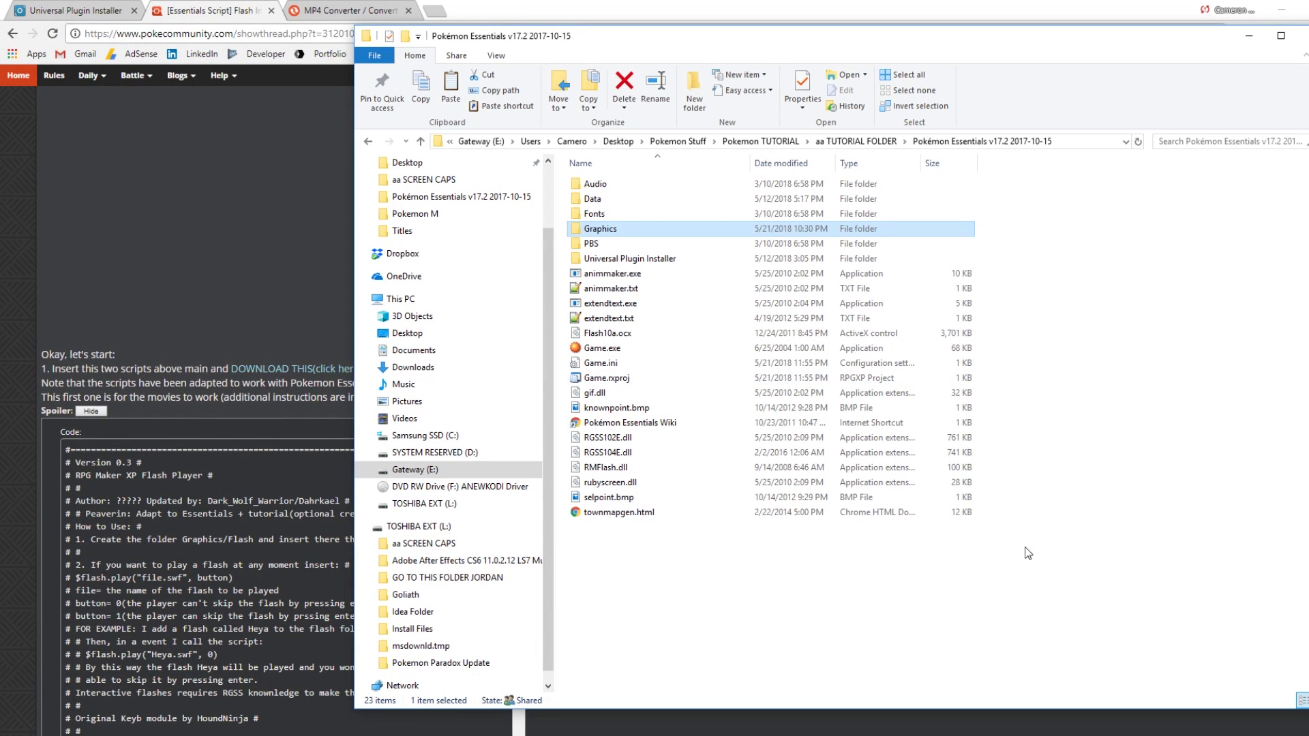
# Step: Download the RMFlashFiles(2).rar archive through the Flash intro thread's download link and return to the thread
pyautogui.click(300, 346)
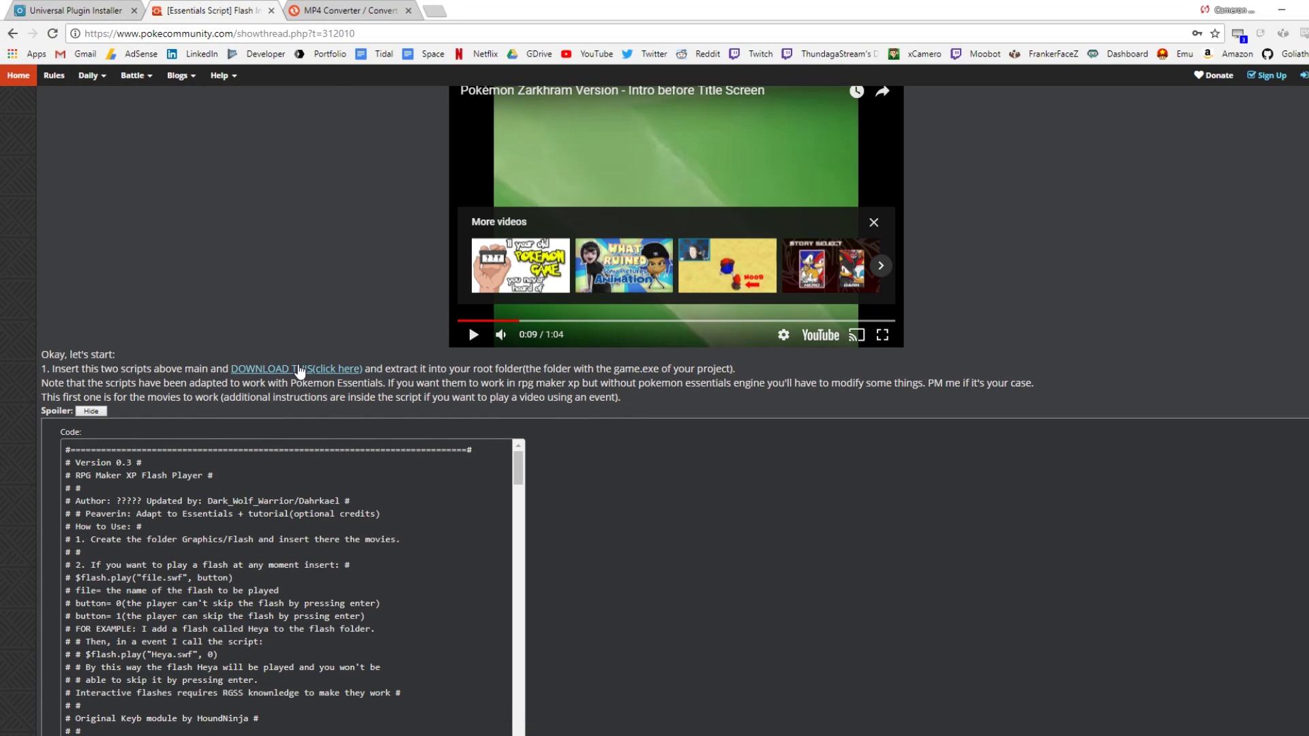
pyautogui.click(298, 369)
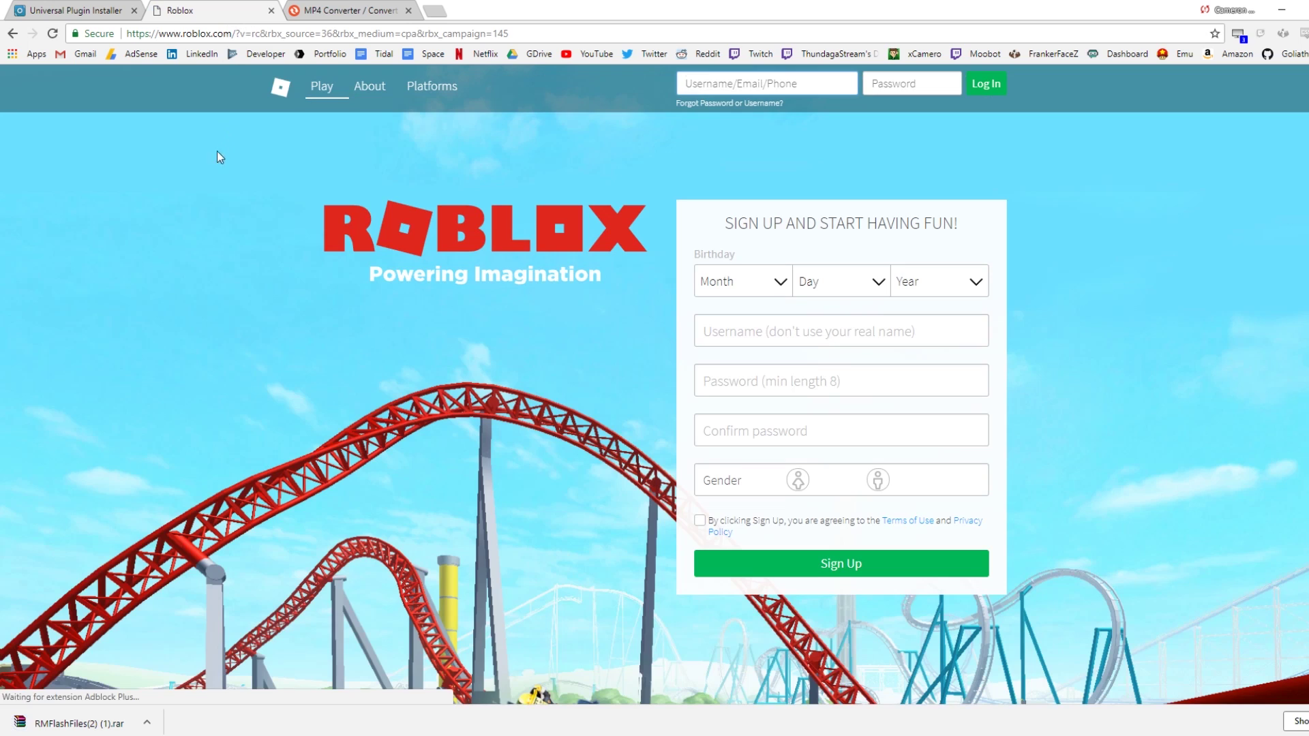
pyautogui.hotkey('alt', 'Left')
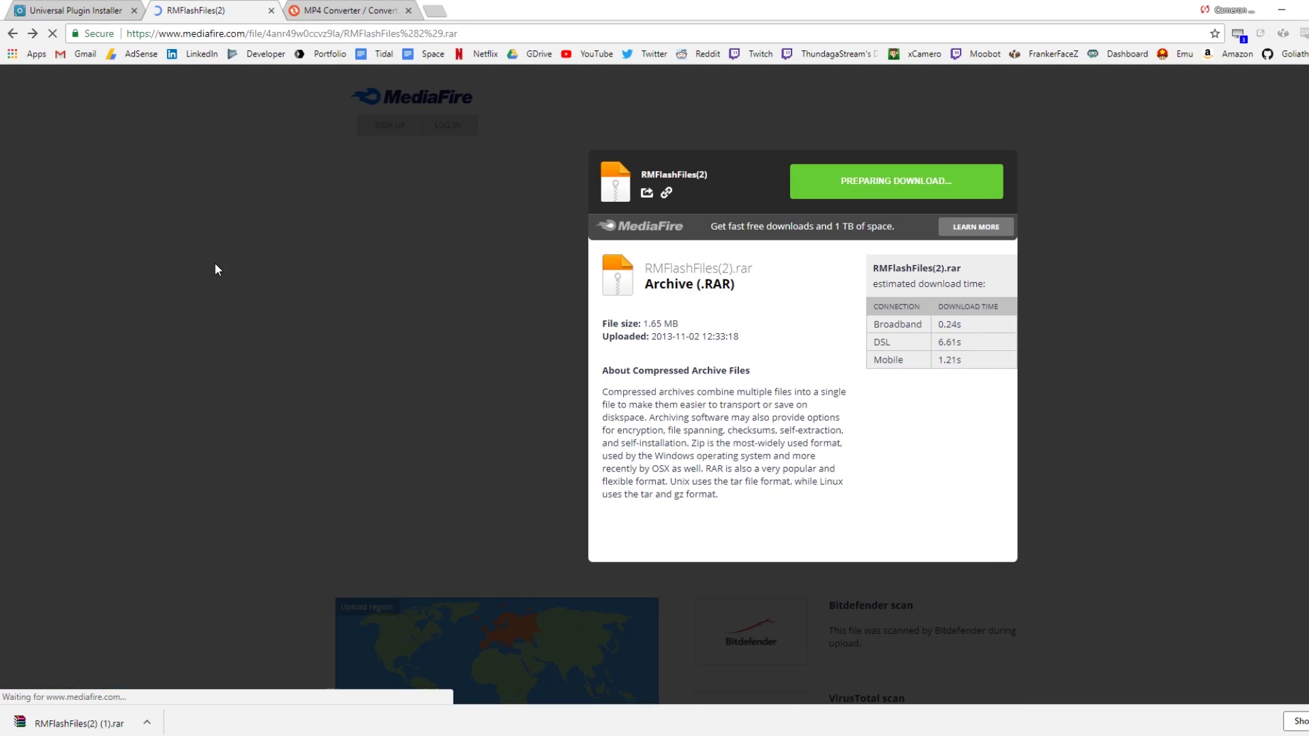
pyautogui.hotkey('alt', 'Left')
pyautogui.hotkey('alt', 'Left')
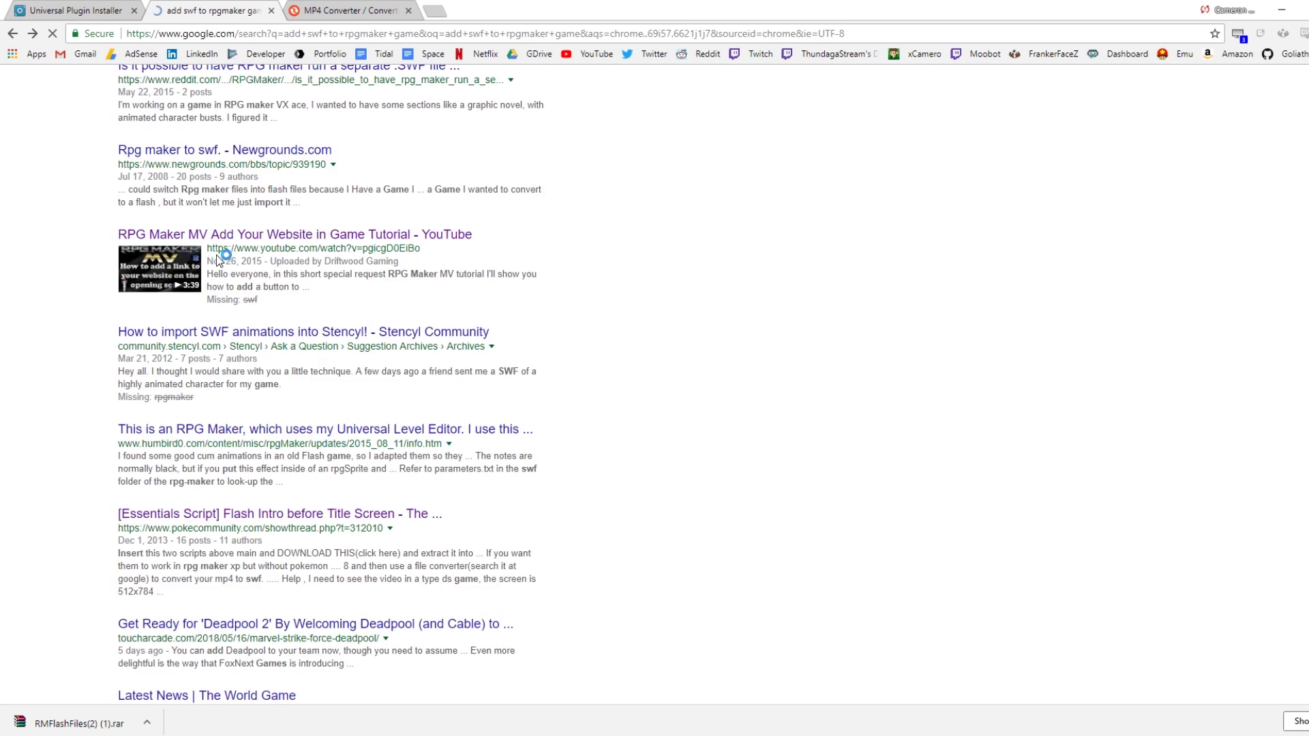
pyautogui.hotkey('alt', 'Right')
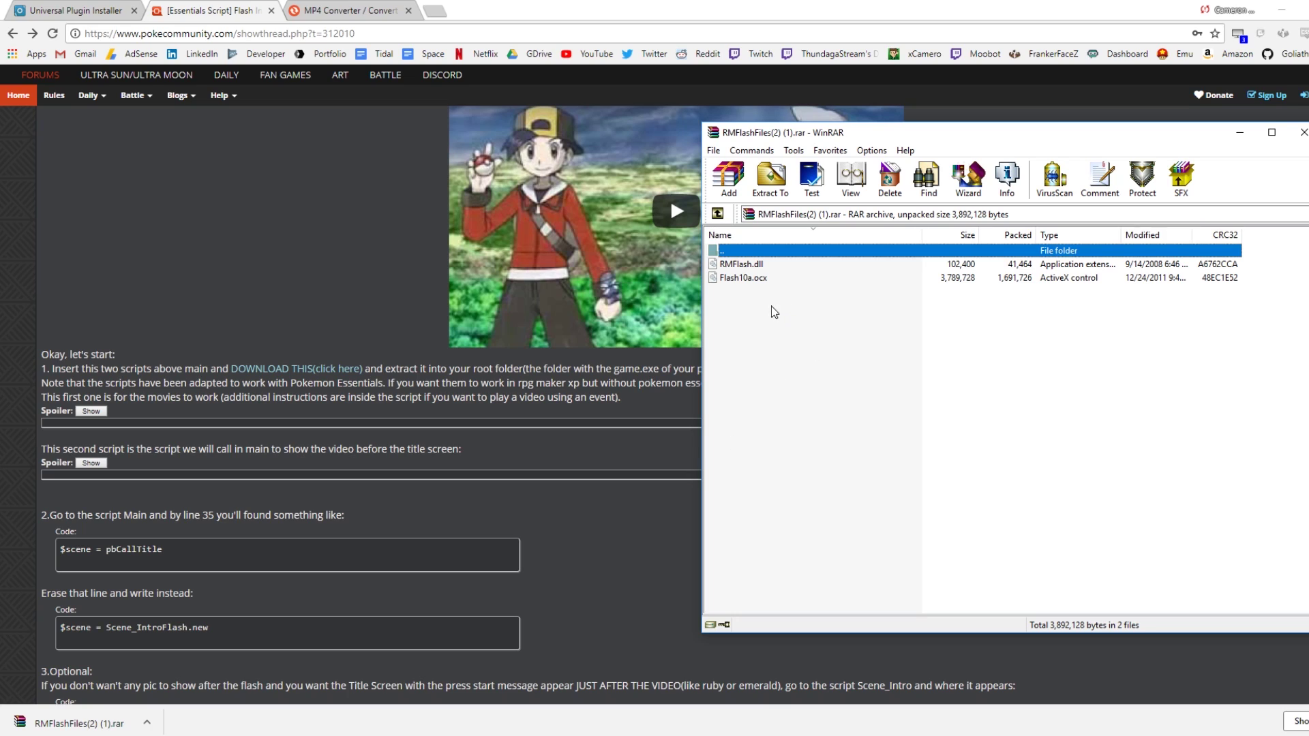
# Step: Select RMFlash.dll and Flash10a.ocx in the downloaded WinRAR archive and locate the same two files in the project's root folder
pyautogui.moveTo(770, 305); pyautogui.dragTo(746, 259)
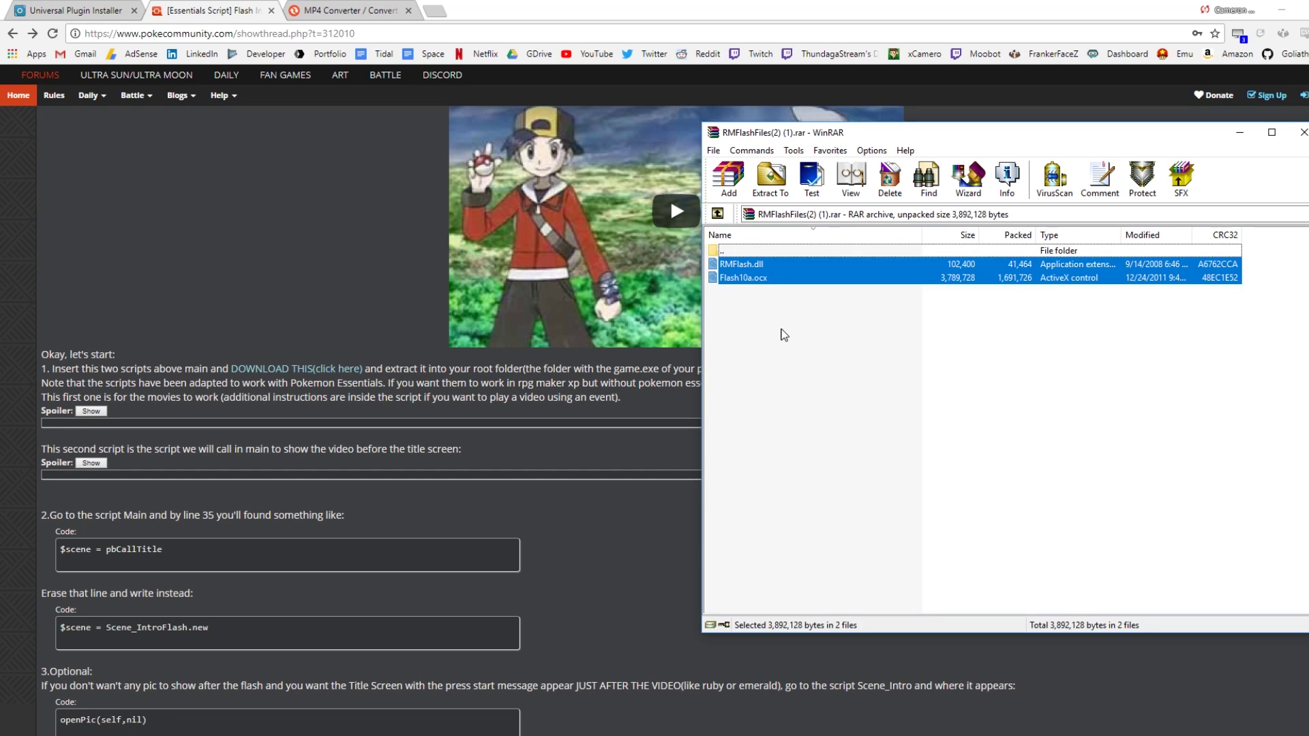
pyautogui.click(787, 332)
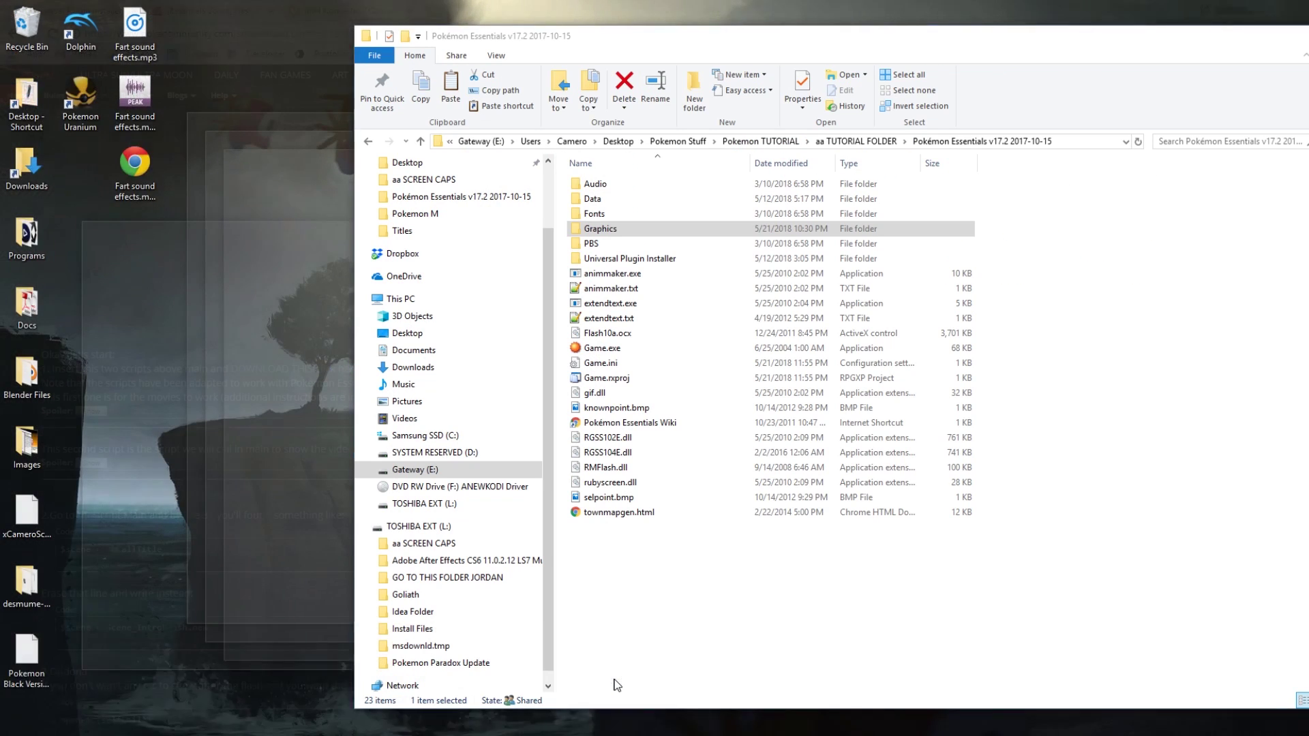
pyautogui.click(617, 685)
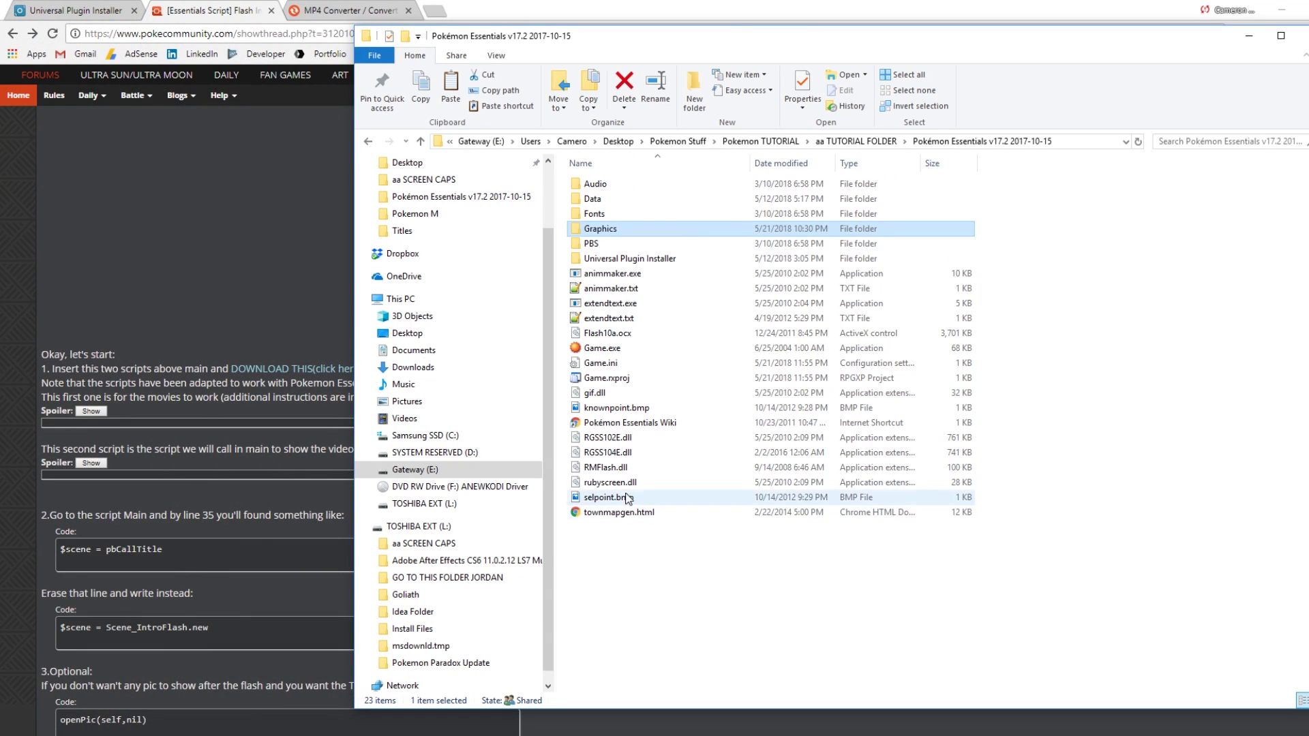
pyautogui.click(604, 469)
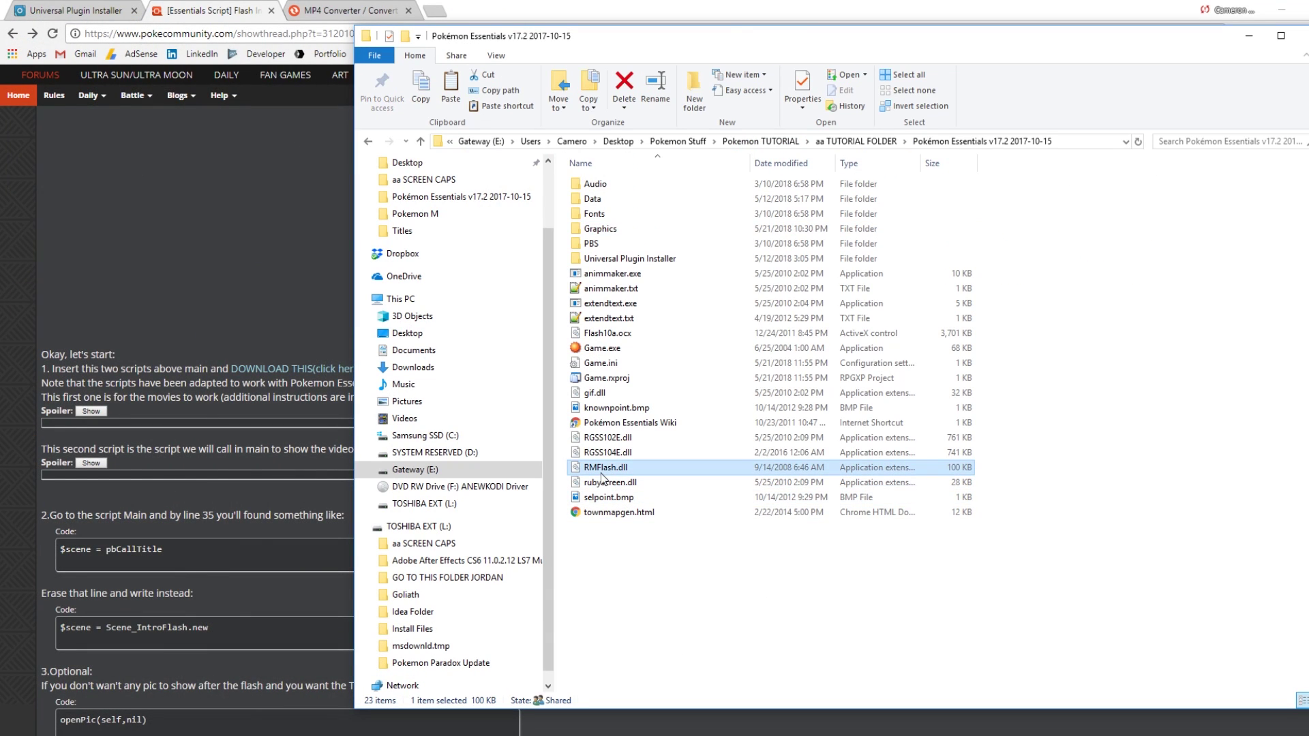
pyautogui.click(627, 333)
pyautogui.click(676, 616)
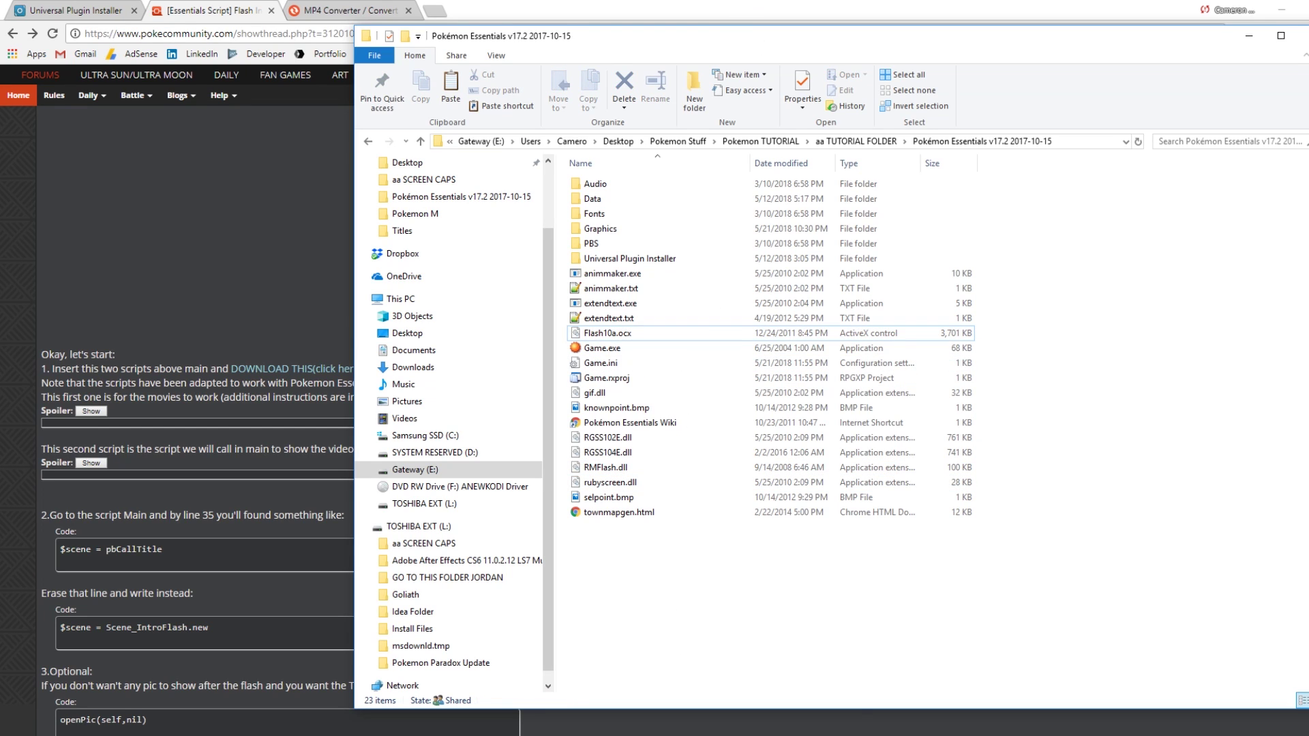
# Step: Reveal the first spoiler script in the browser's Flash intro thread and select its code from start to end
pyautogui.hotkey('alt', 'Tab')
pyautogui.click(711, 597)
pyautogui.click(165, 383)
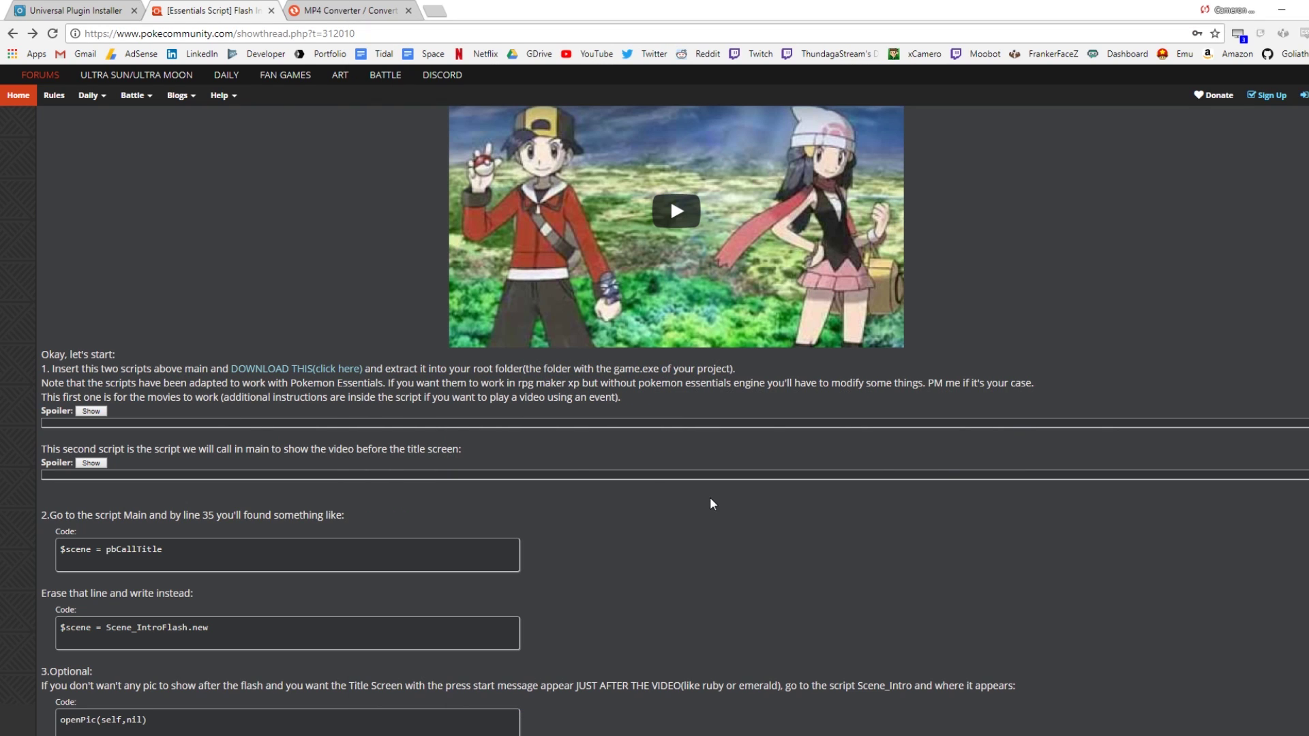
pyautogui.click(91, 411)
pyautogui.scroll(-1, 91, 411)
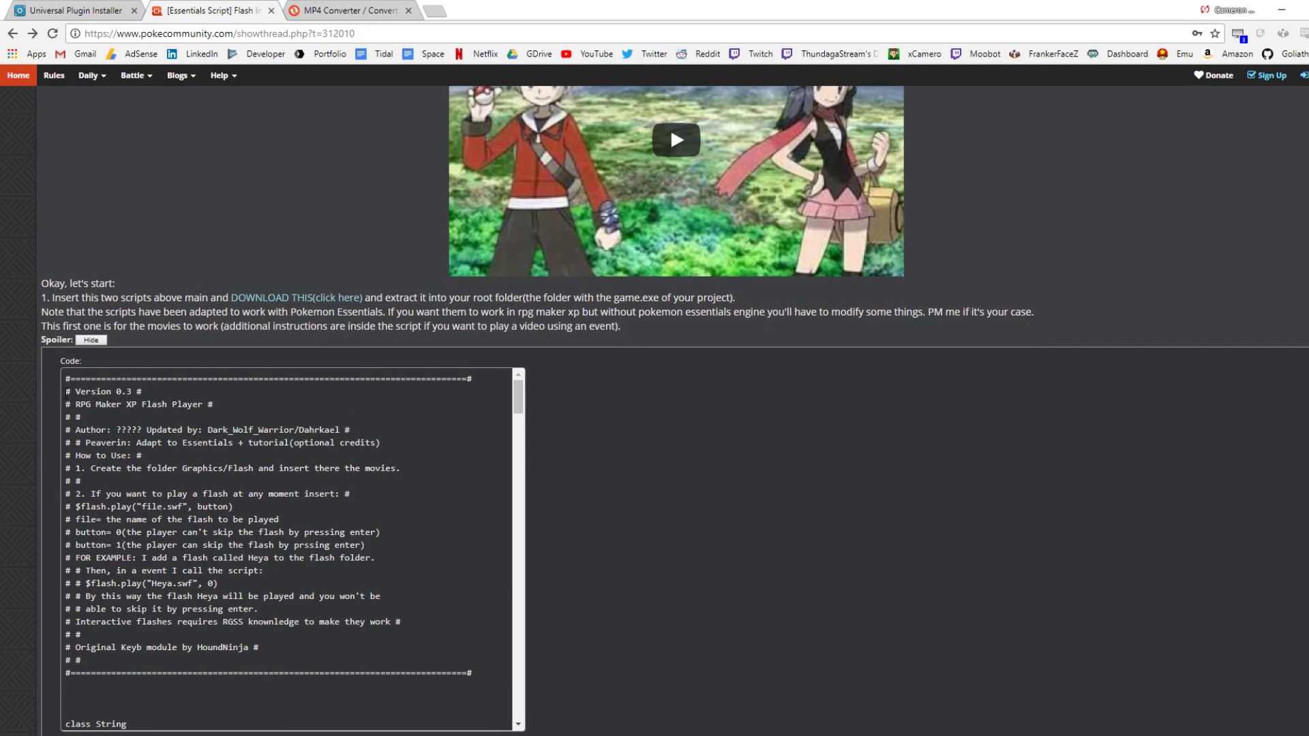
pyautogui.moveTo(69, 380); pyautogui.dragTo(92, 435)
pyautogui.scroll(-20, 378, 540)
pyautogui.scroll(-15, 228, 619)
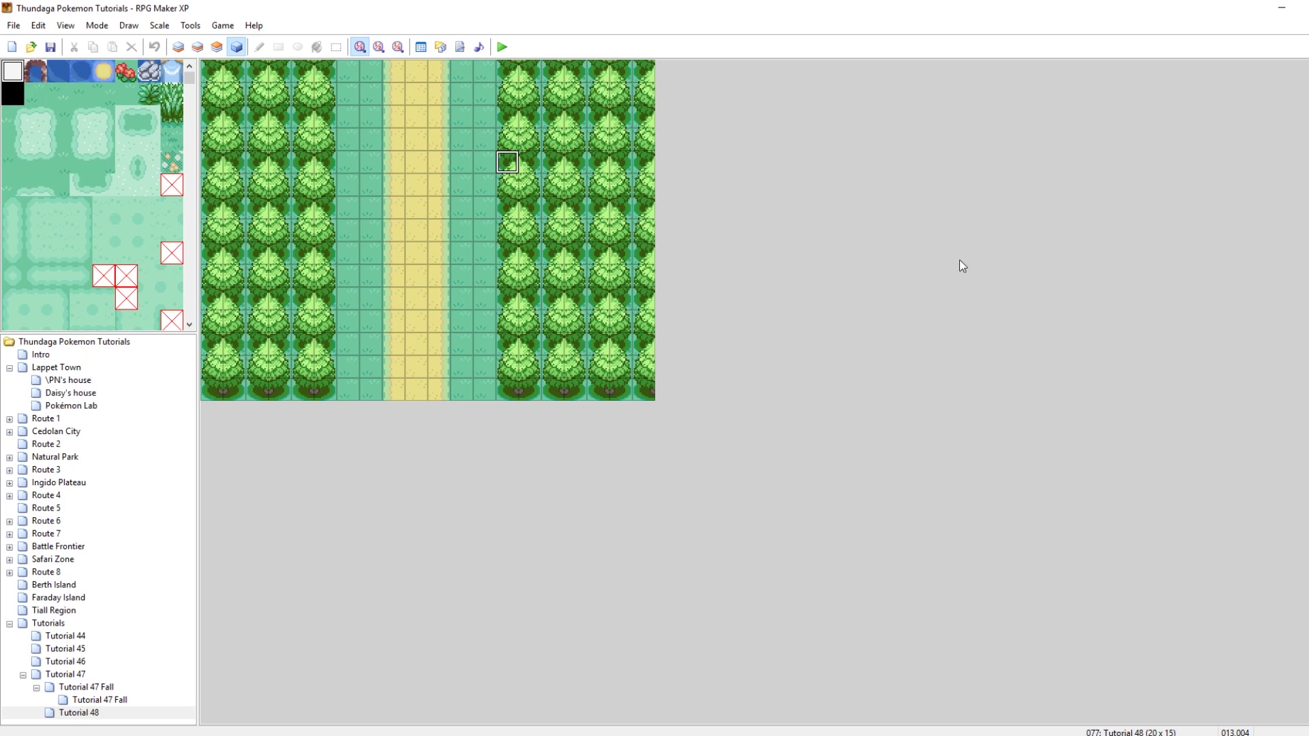
# Step: Open the Script Editor in RPG Maker XP and view the FlashPlayer and IntroFlash scripts above the debug scripts
pyautogui.click(459, 47)
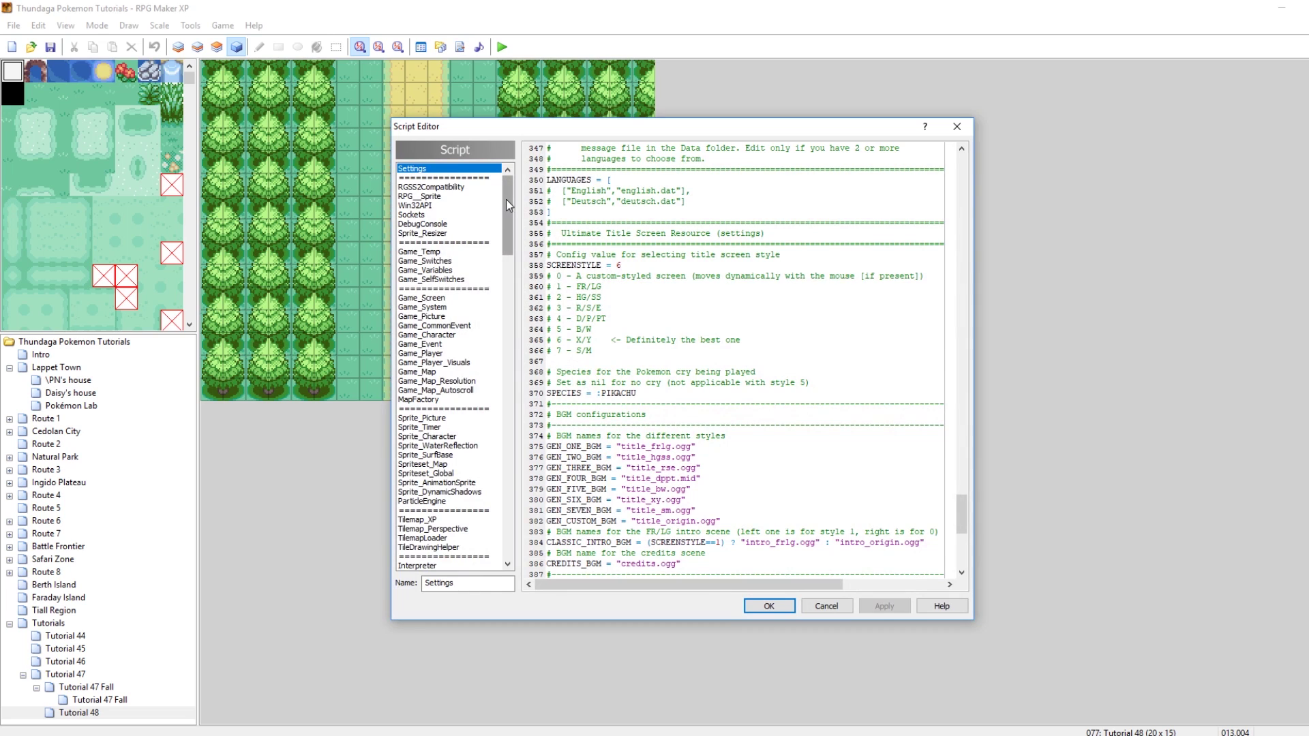
pyautogui.moveTo(506, 199); pyautogui.dragTo(536, 552)
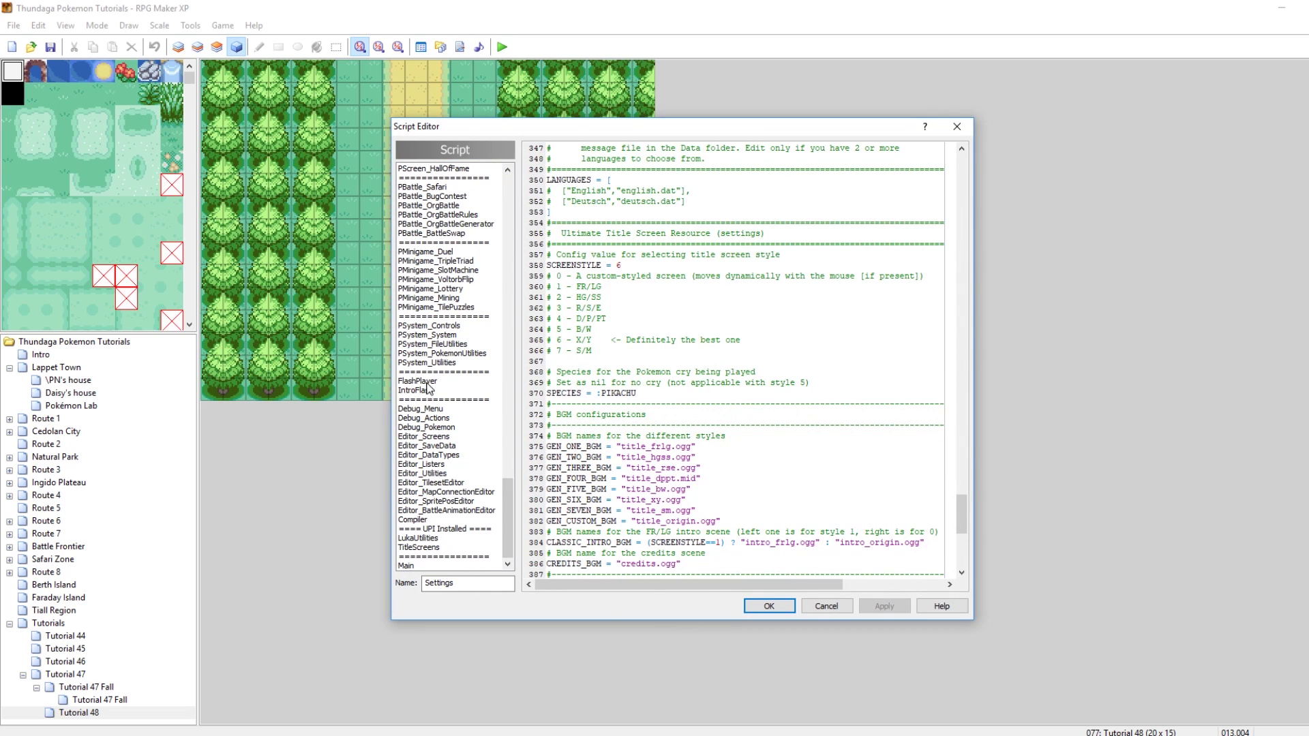
pyautogui.click(423, 381)
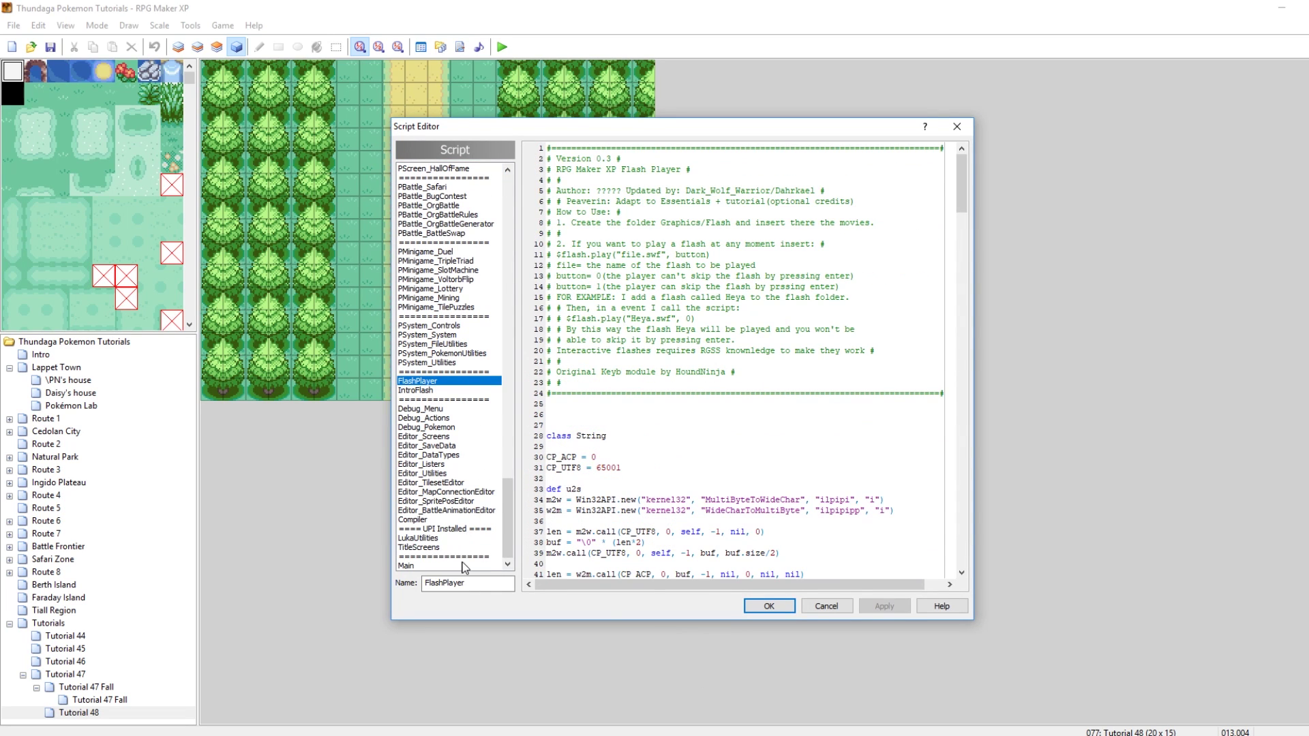
pyautogui.rightClick(434, 380)
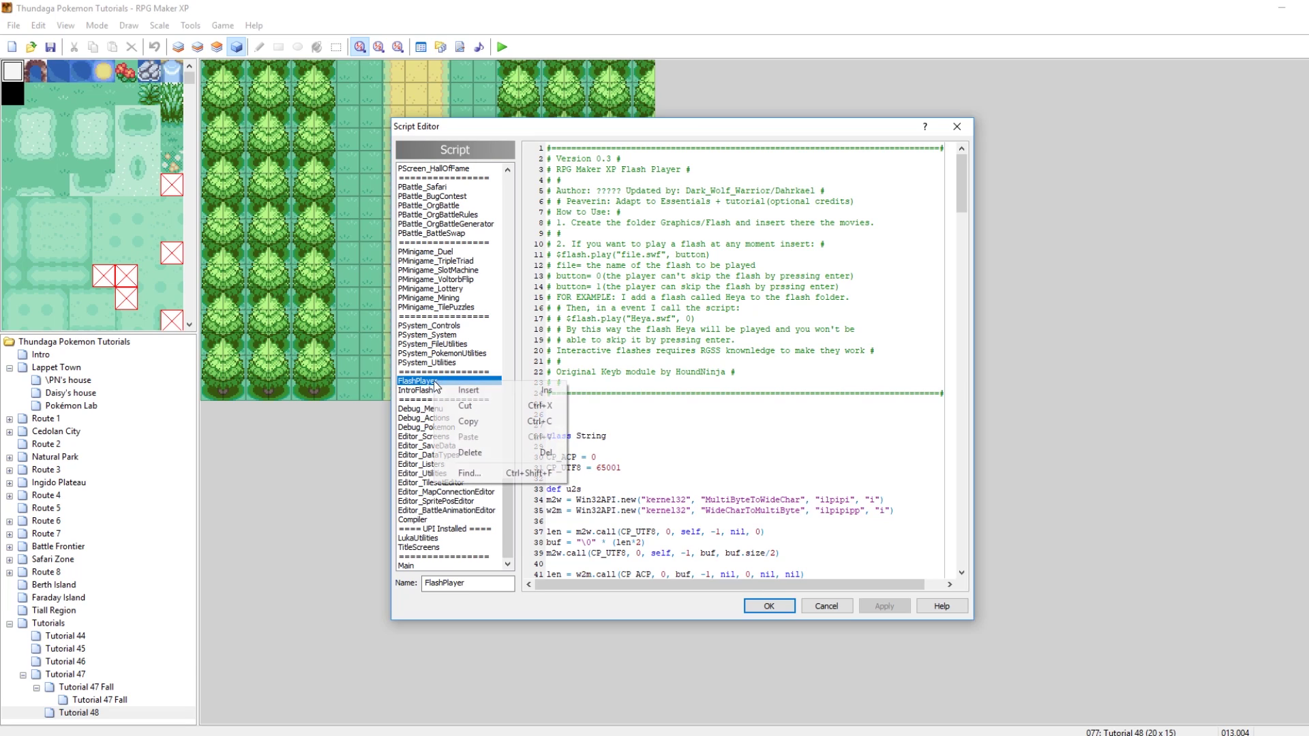
pyautogui.click(407, 384)
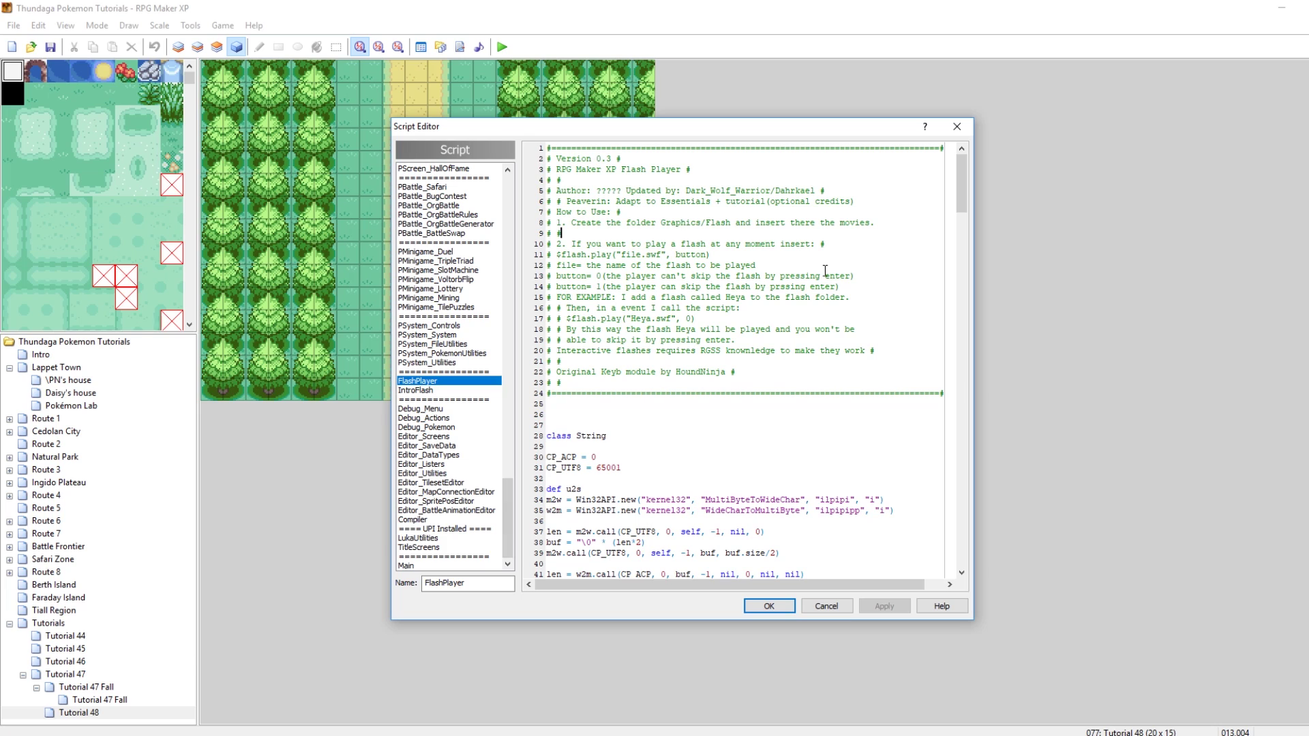
pyautogui.click(422, 392)
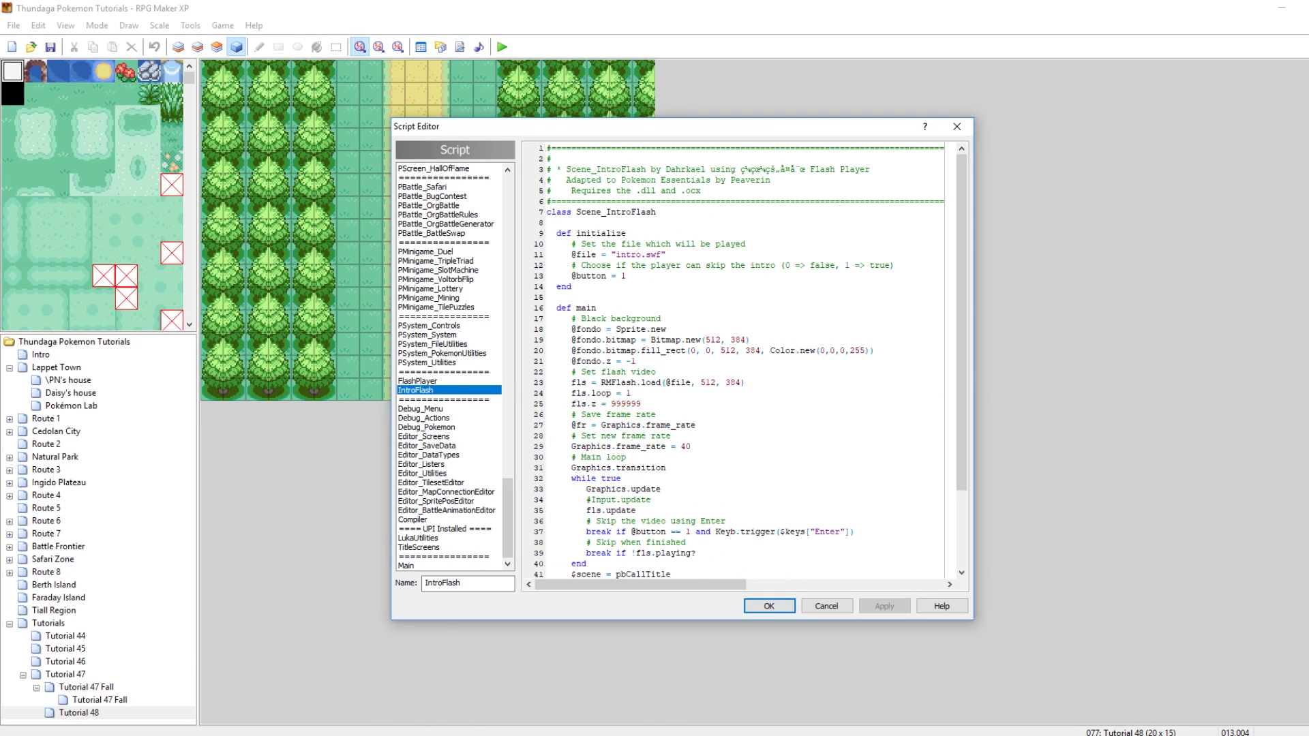
# Step: Reveal the thread's second spoiler script, Scene_IntroFlash, in the browser and select its entire code
pyautogui.hotkey('alt', 'Tab')
pyautogui.click(274, 363)
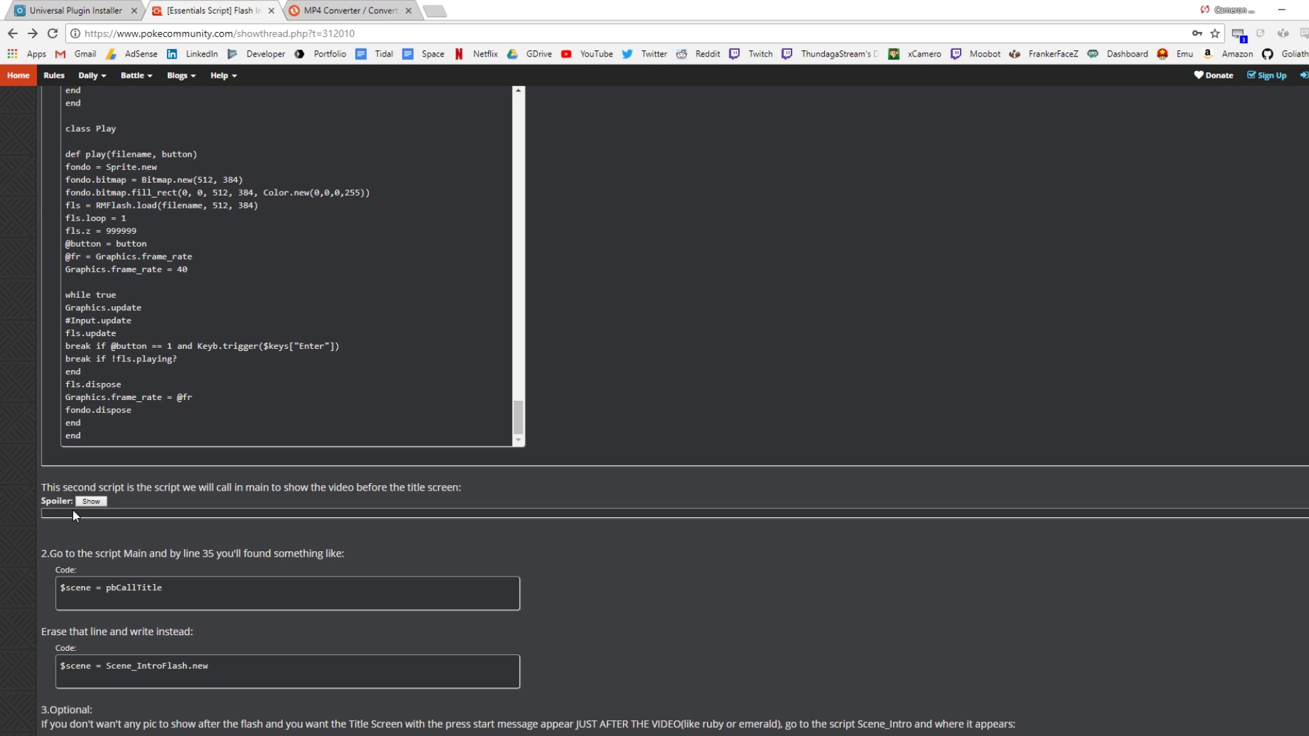
pyautogui.click(91, 502)
pyautogui.scroll(-4, 474, 476)
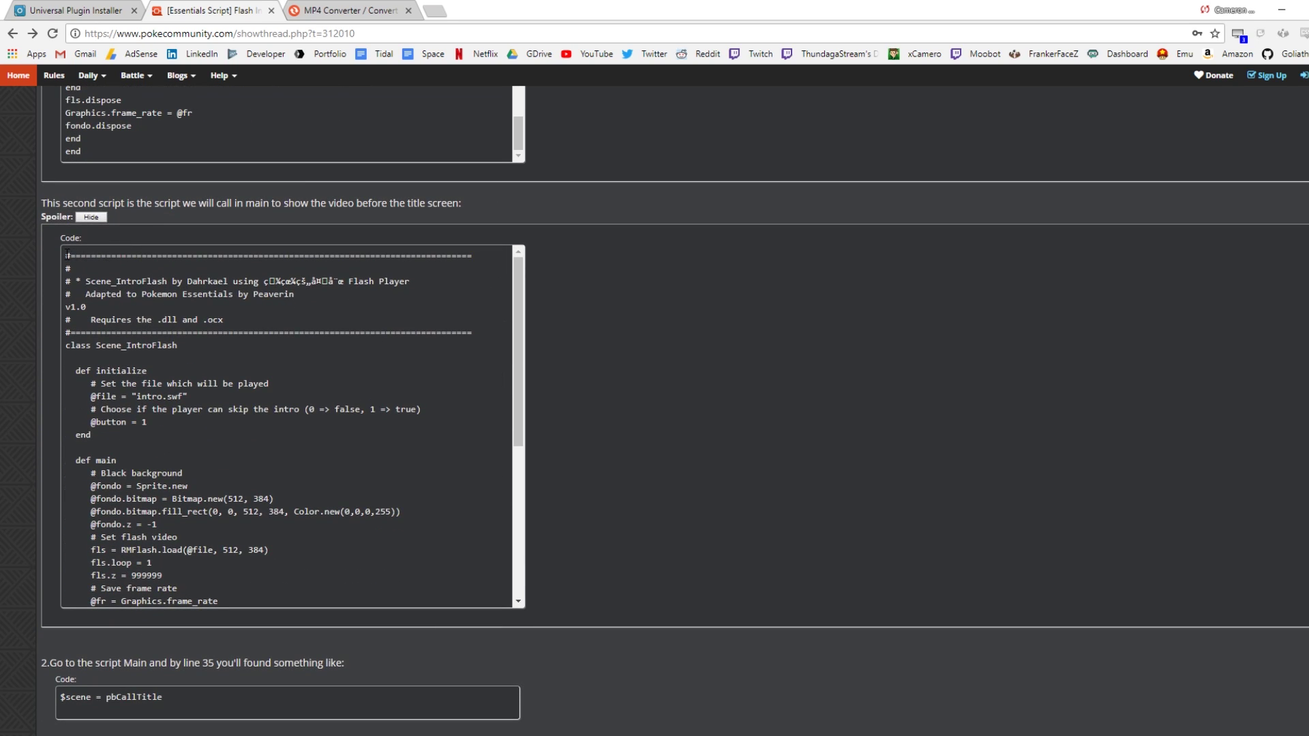
pyautogui.moveTo(67, 255); pyautogui.dragTo(149, 518)
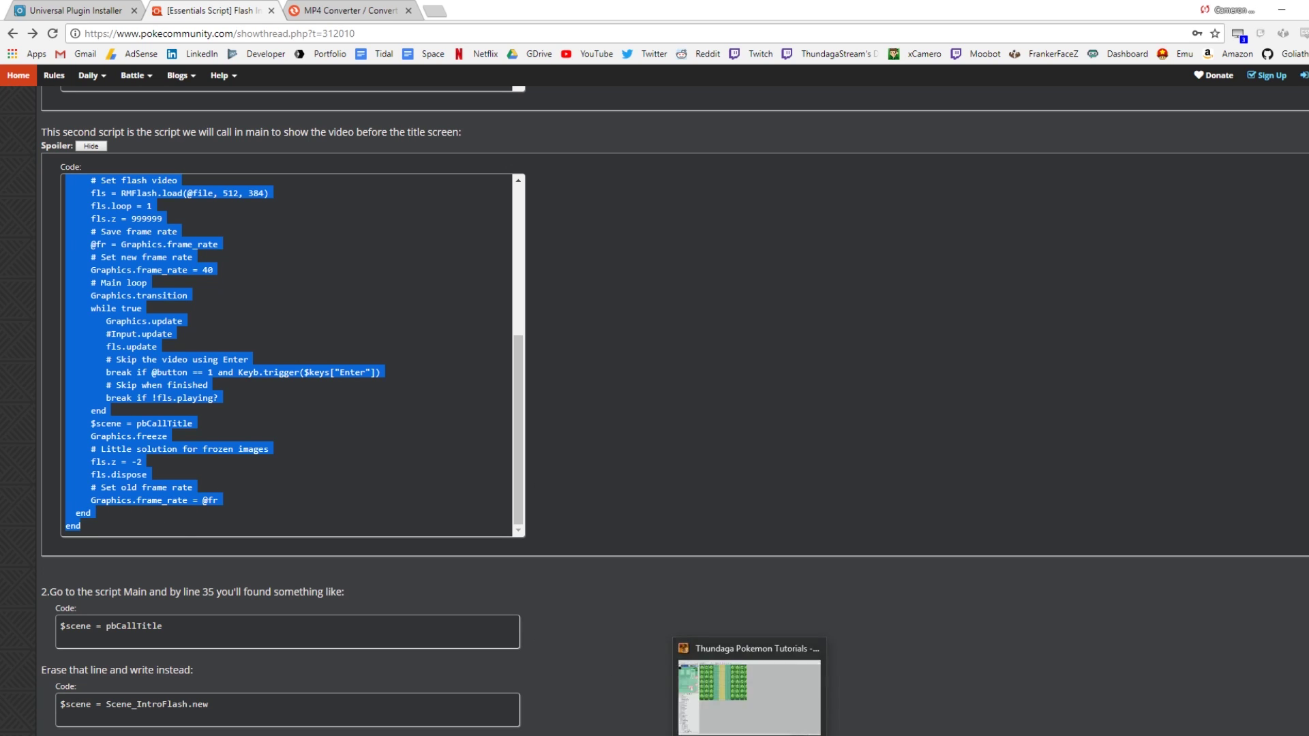
# Step: Return to the RPG Maker XP Script Editor and compare the FlashPlayer and IntroFlash entries, leaving IntroFlash displayed
pyautogui.hotkey('alt', 'Tab')
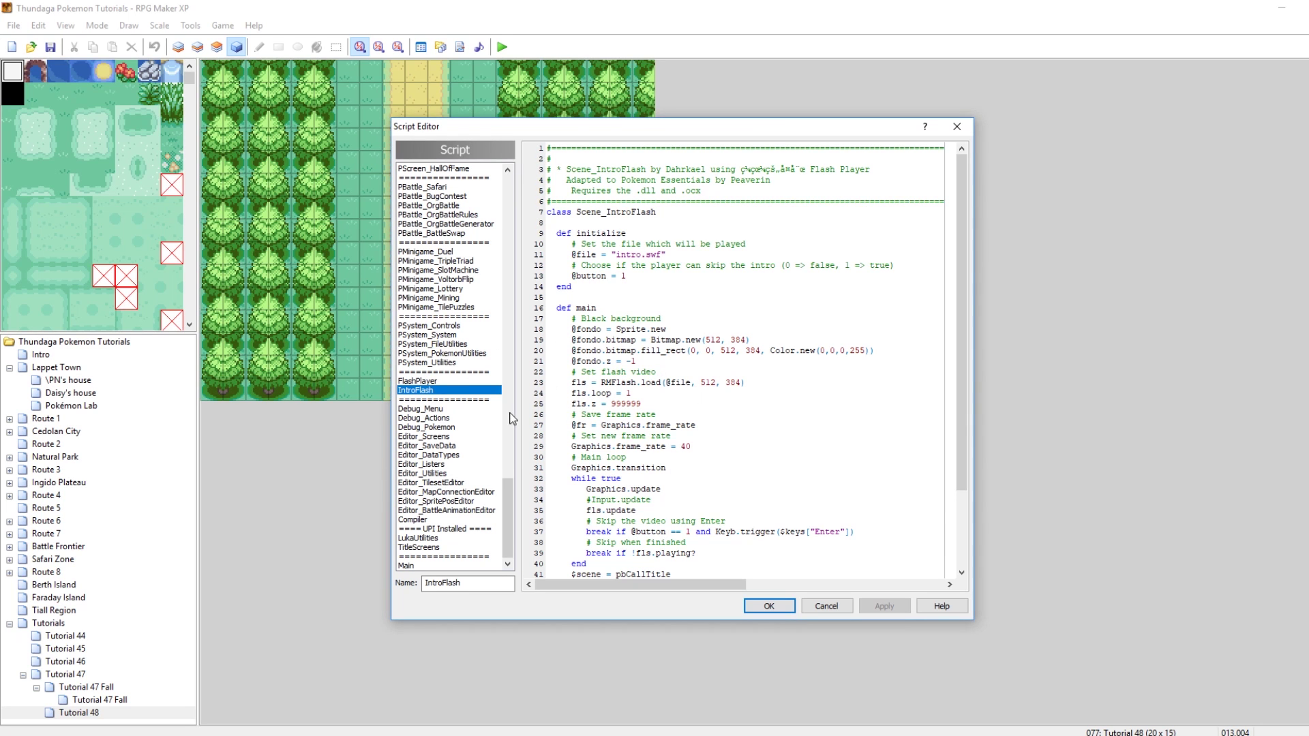
pyautogui.click(424, 381)
pyautogui.click(428, 391)
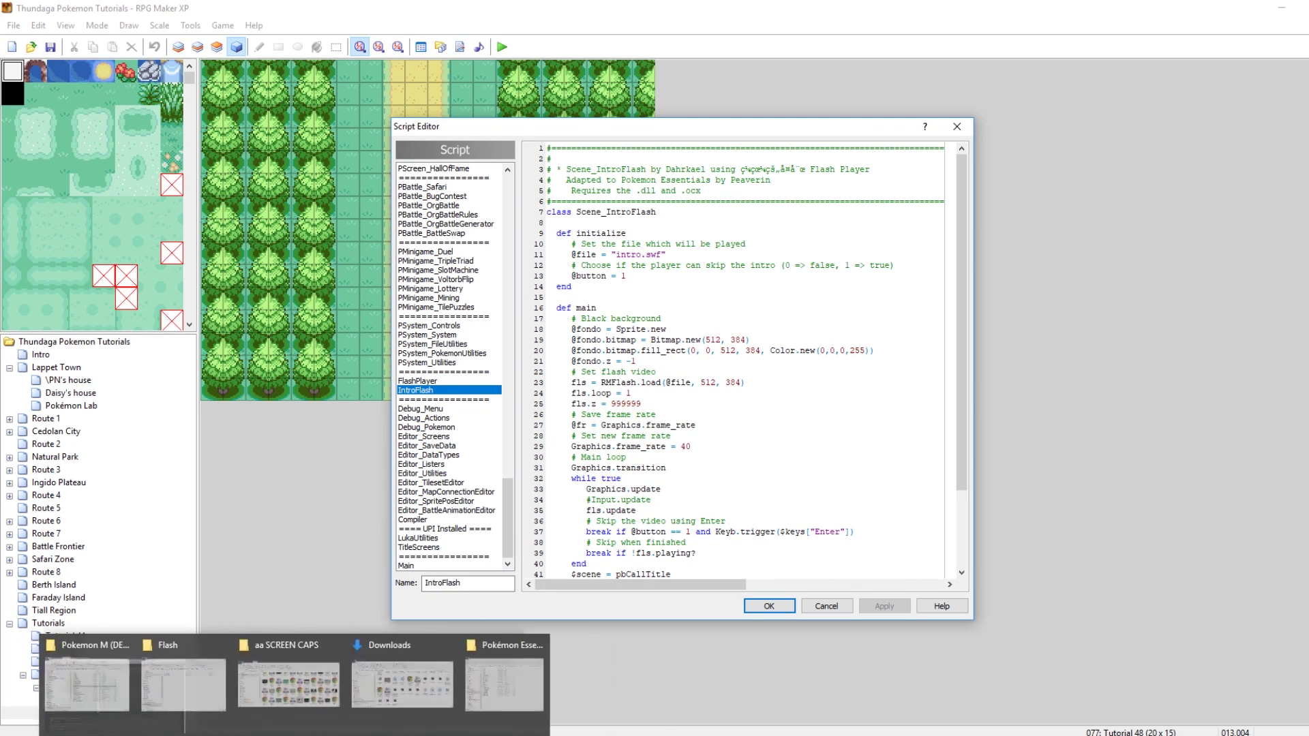
# Step: Open the Flash folder inside the project's Graphics folder in File Explorer and select Intro.swf
pyautogui.click(651, 671)
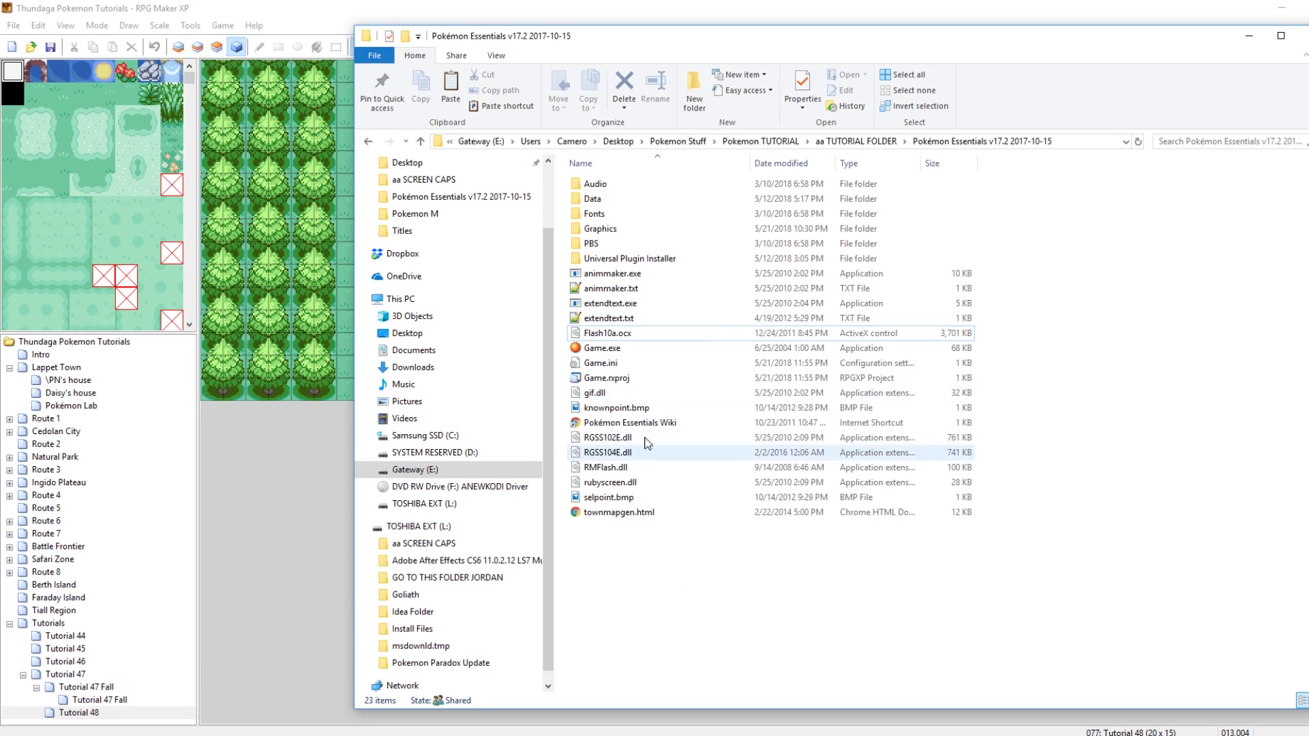
pyautogui.click(611, 229)
pyautogui.doubleClick(611, 229)
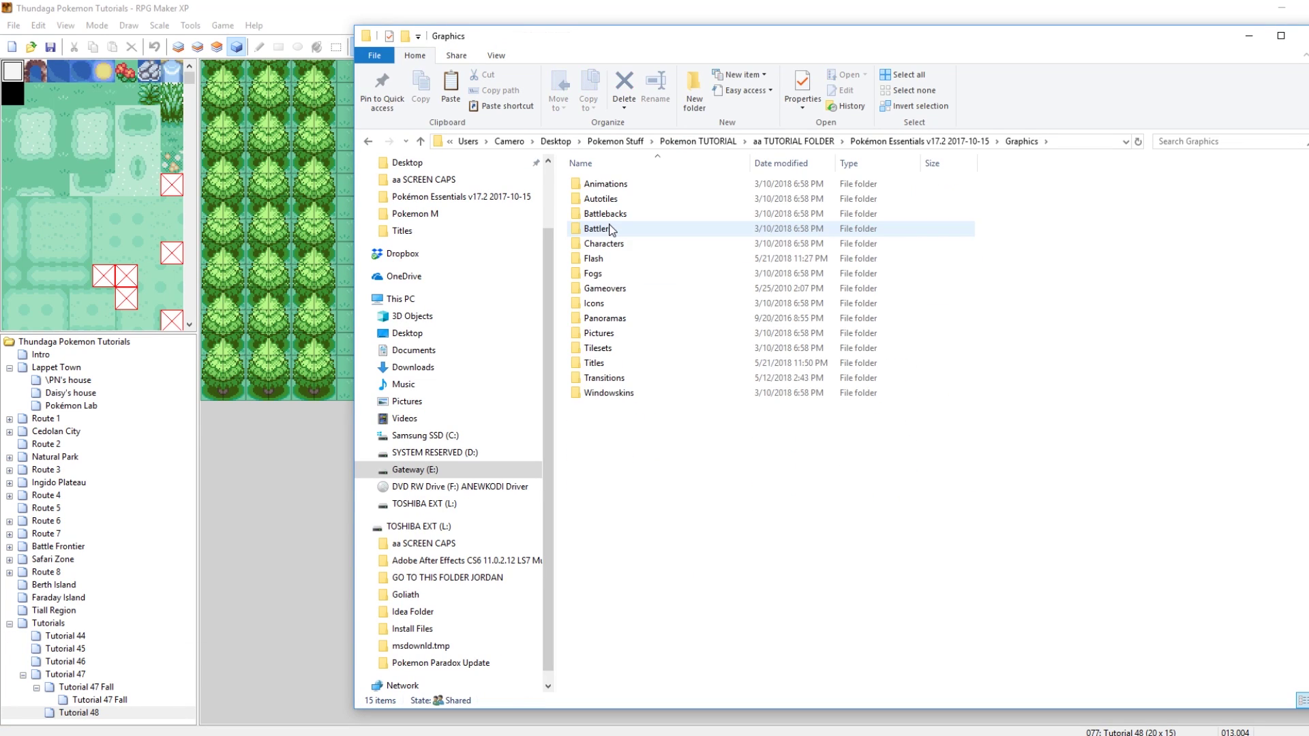
pyautogui.doubleClick(607, 259)
pyautogui.click(629, 227)
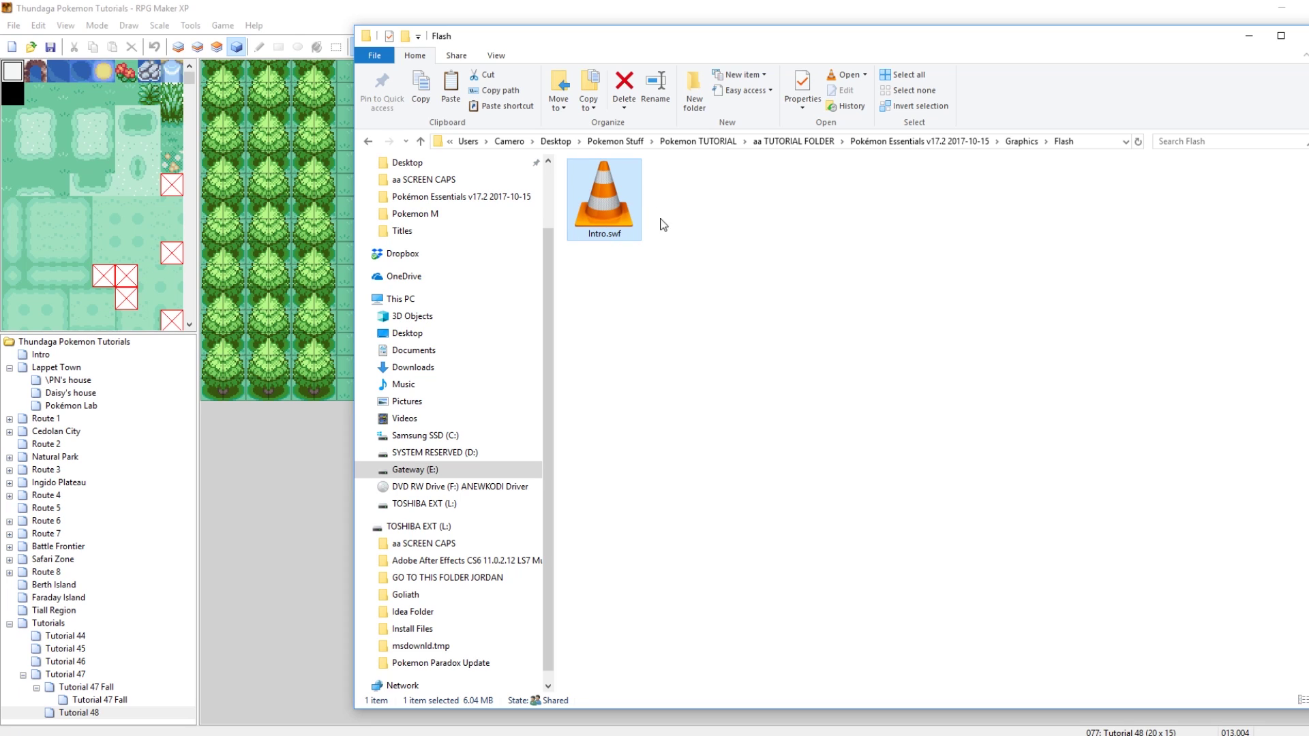
# Step: Read the thread's instructions for replacing the pbCallTitle line in the Main script, and return to the RPG Maker XP Script Editor
pyautogui.click(949, 142)
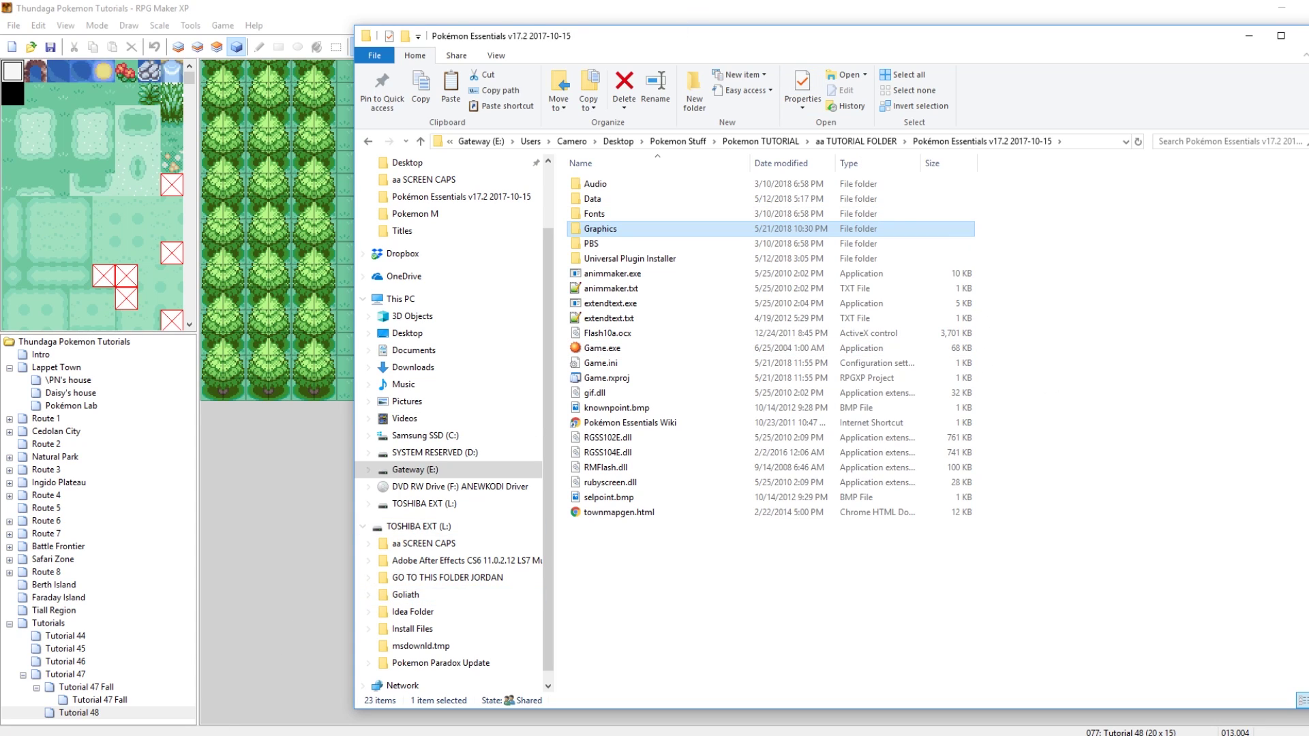
pyautogui.hotkey('alt', 'Tab')
pyautogui.scroll(-4, 681, 578)
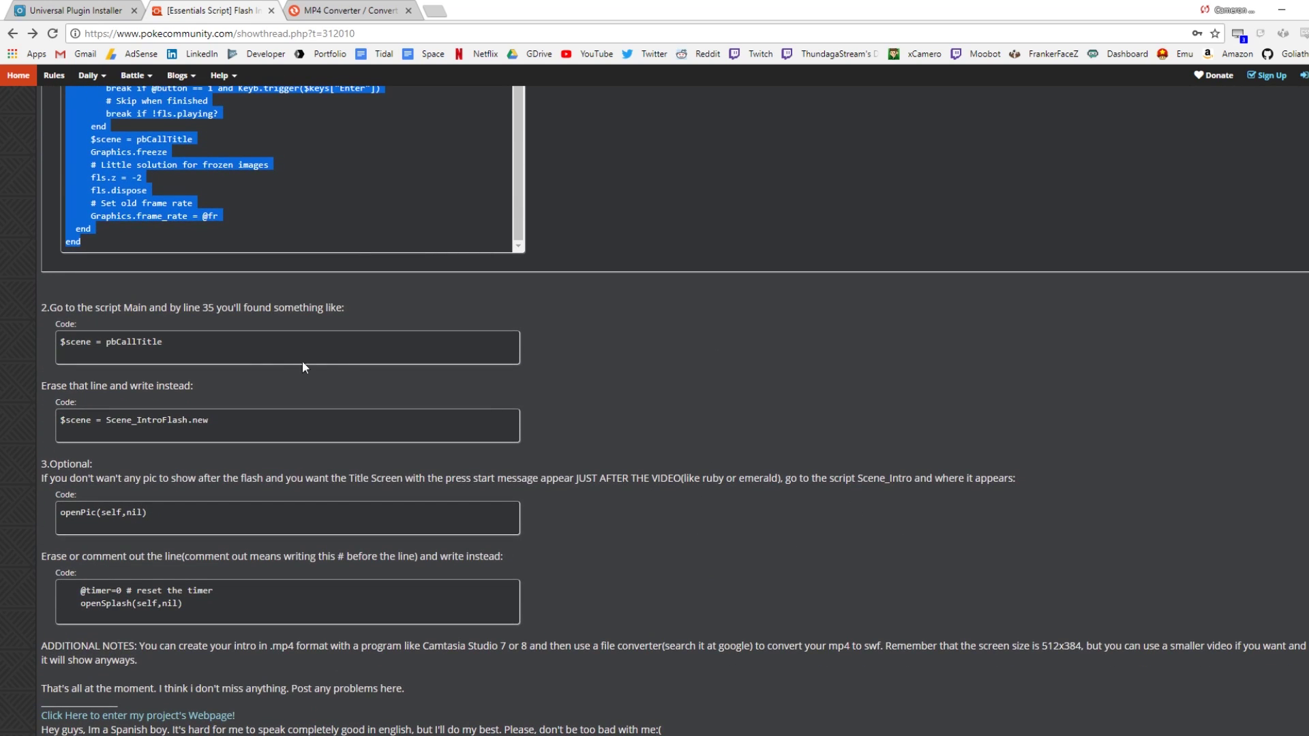
pyautogui.hotkey('alt', 'Tab')
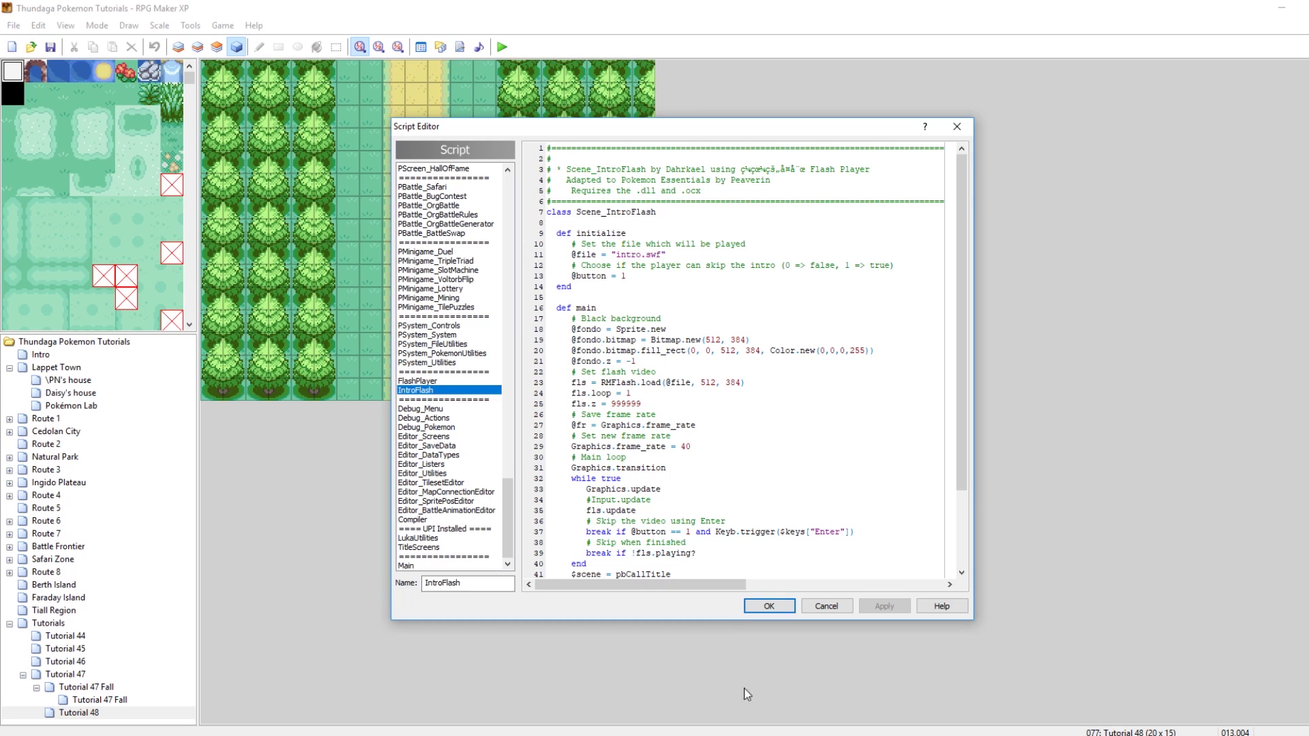
# Step: In the Main script, comment out the $scene = pbCallTitle line, uncomment $scene = Scene_IntroFlash.new, and save the script changes
pyautogui.click(490, 565)
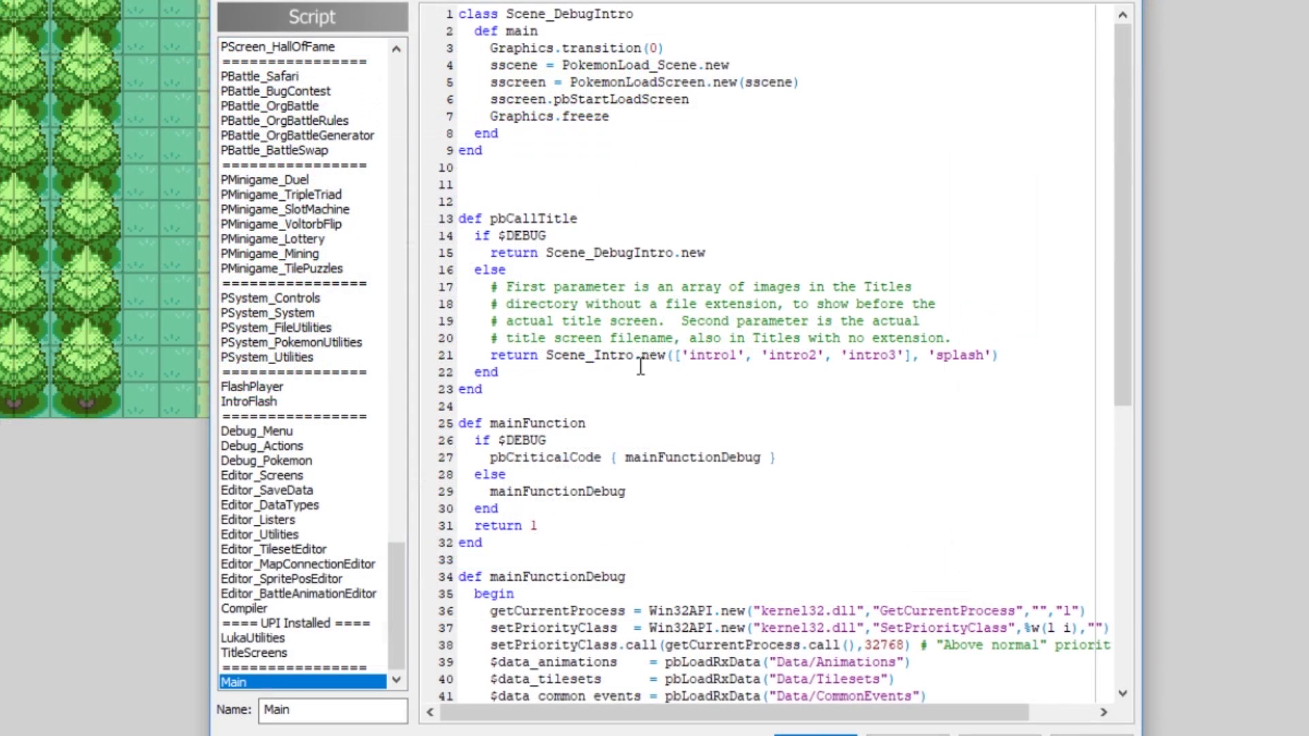
pyautogui.click(696, 356)
pyautogui.scroll(-8, 726, 187)
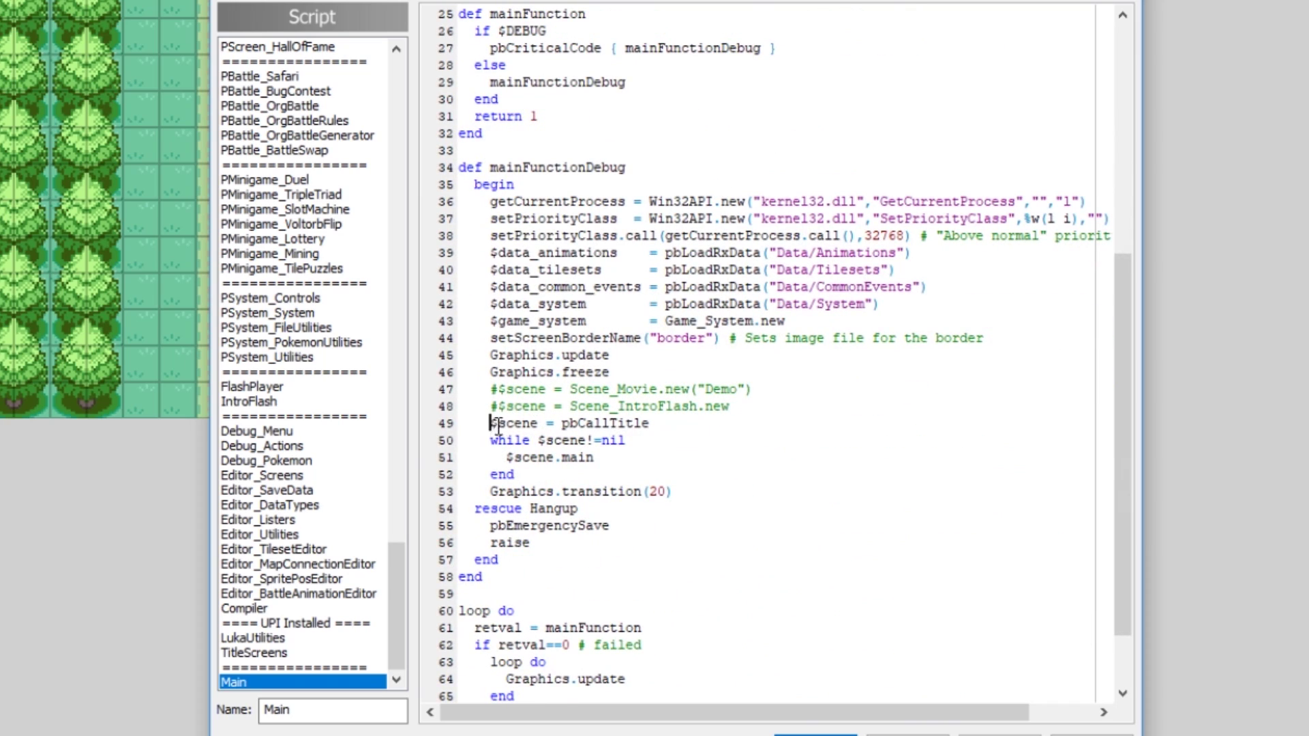
pyautogui.moveTo(490, 424); pyautogui.dragTo(663, 426)
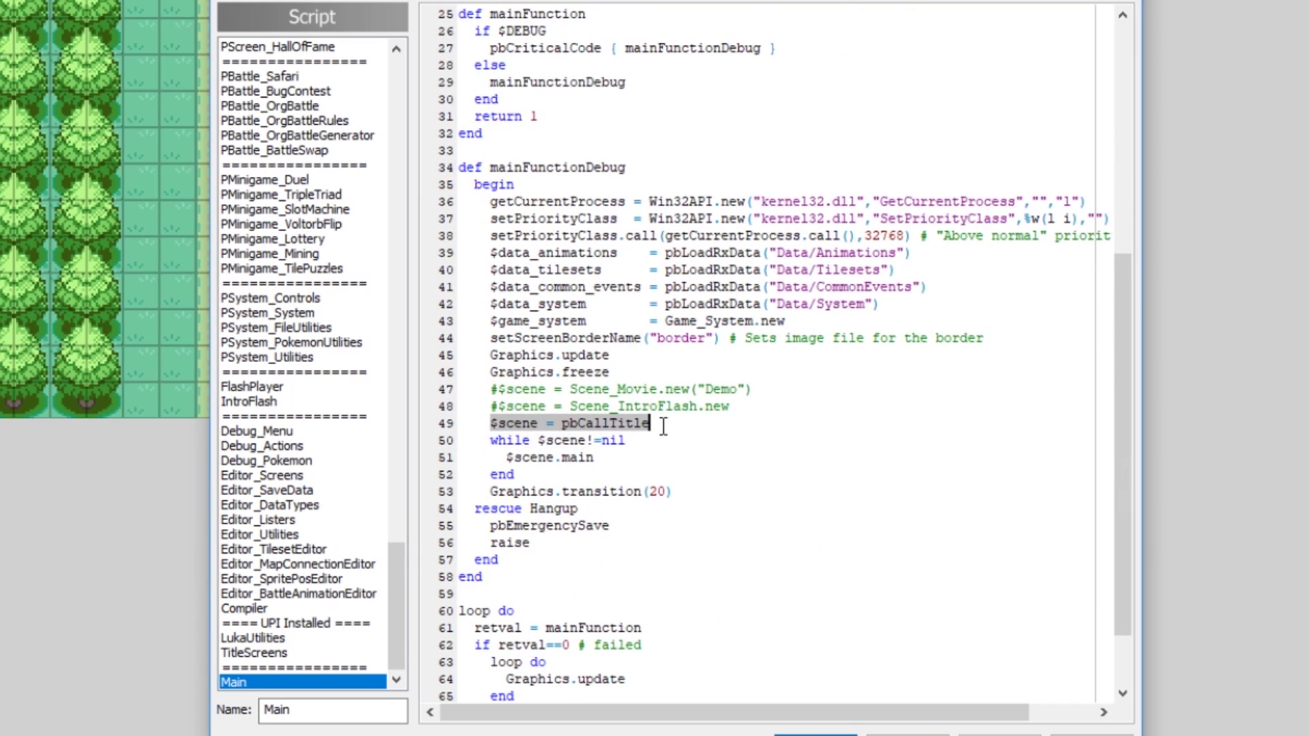
pyautogui.click(491, 423)
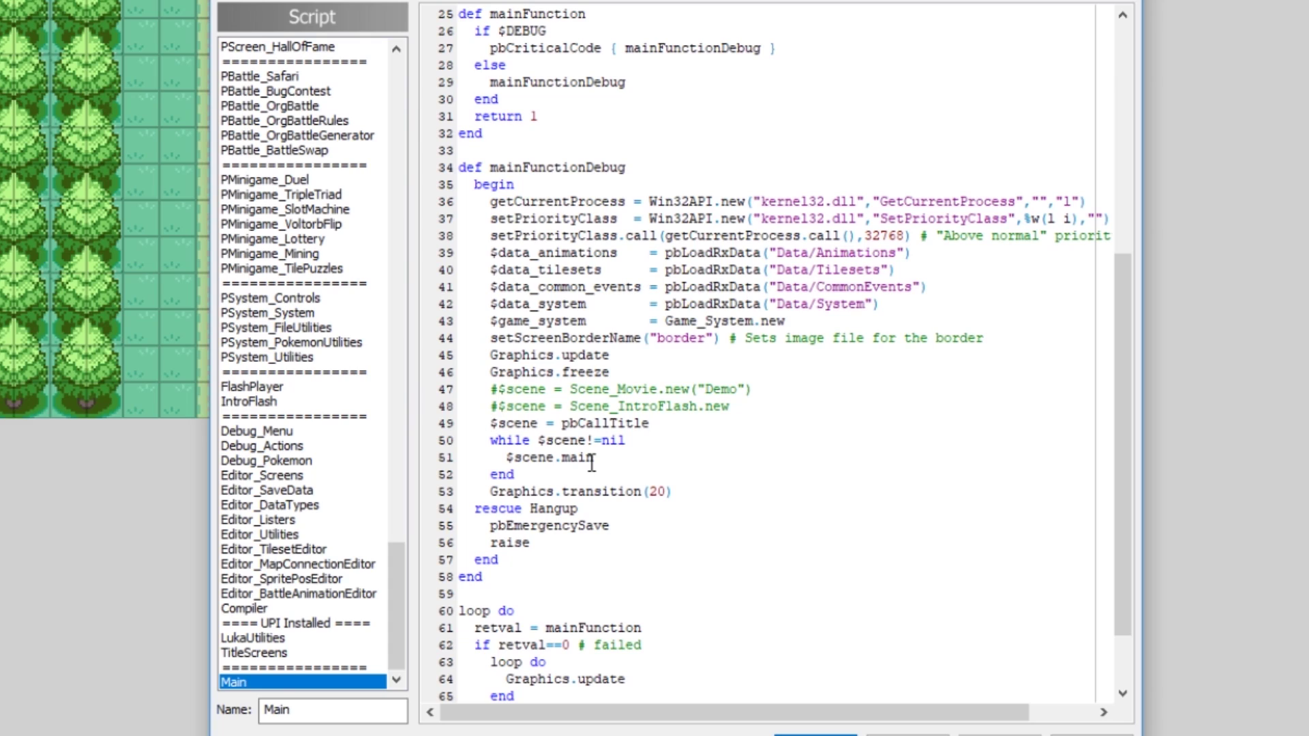
pyautogui.write('#')
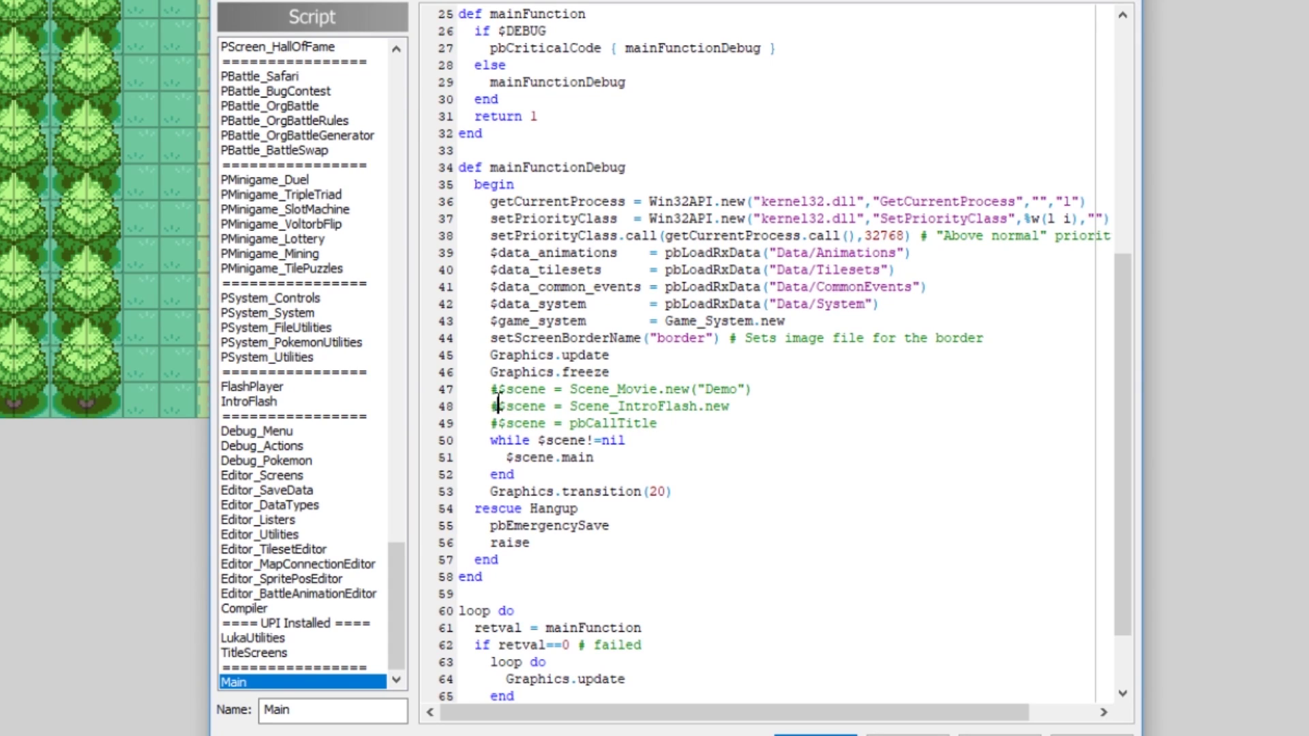
pyautogui.press('Delete')
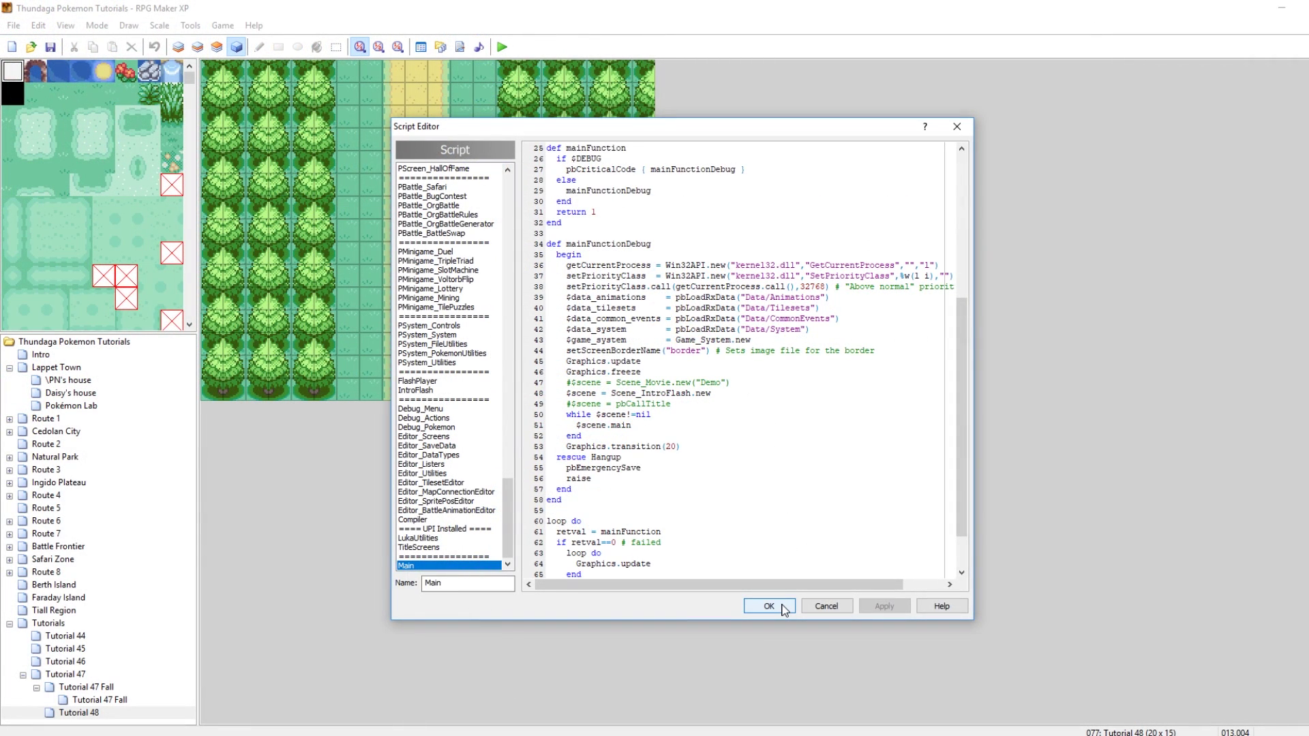
pyautogui.click(769, 606)
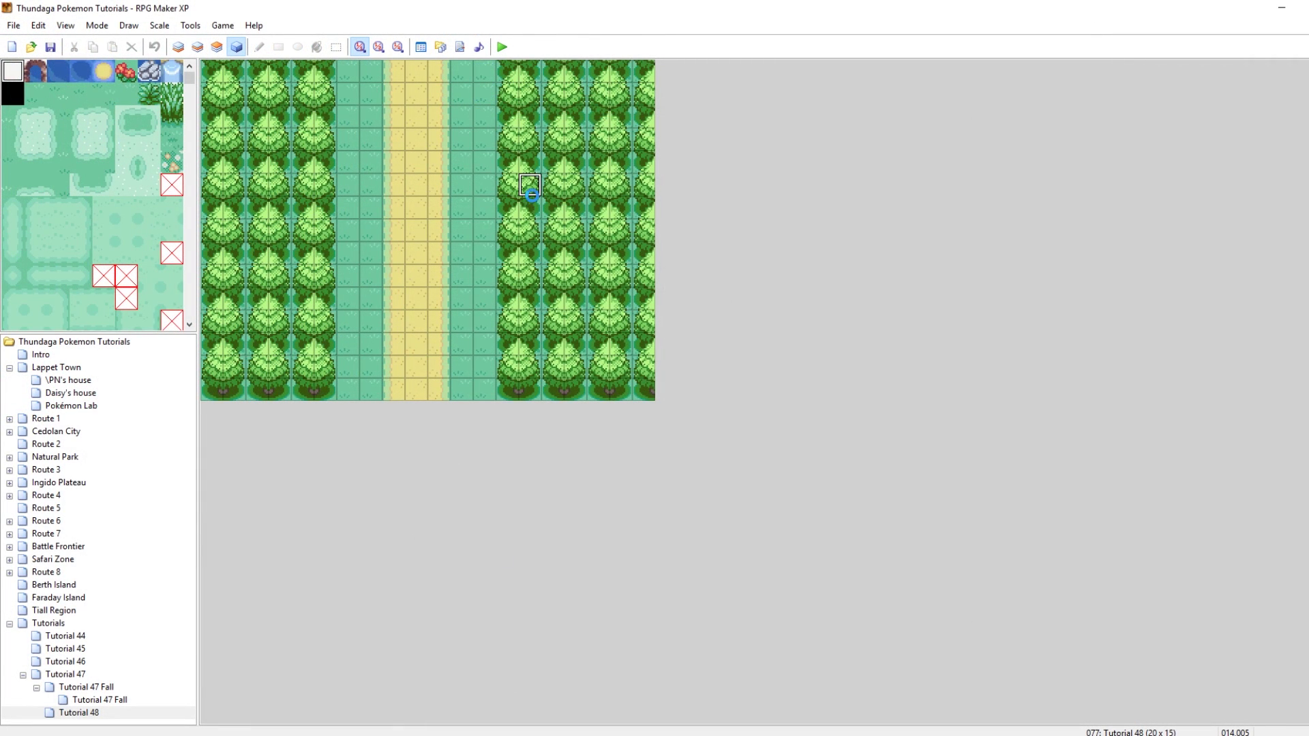
# Step: Playtest the game from the editor, close it, and run Game.exe from the project folder in File Explorer to check the intro
pyautogui.click(502, 45)
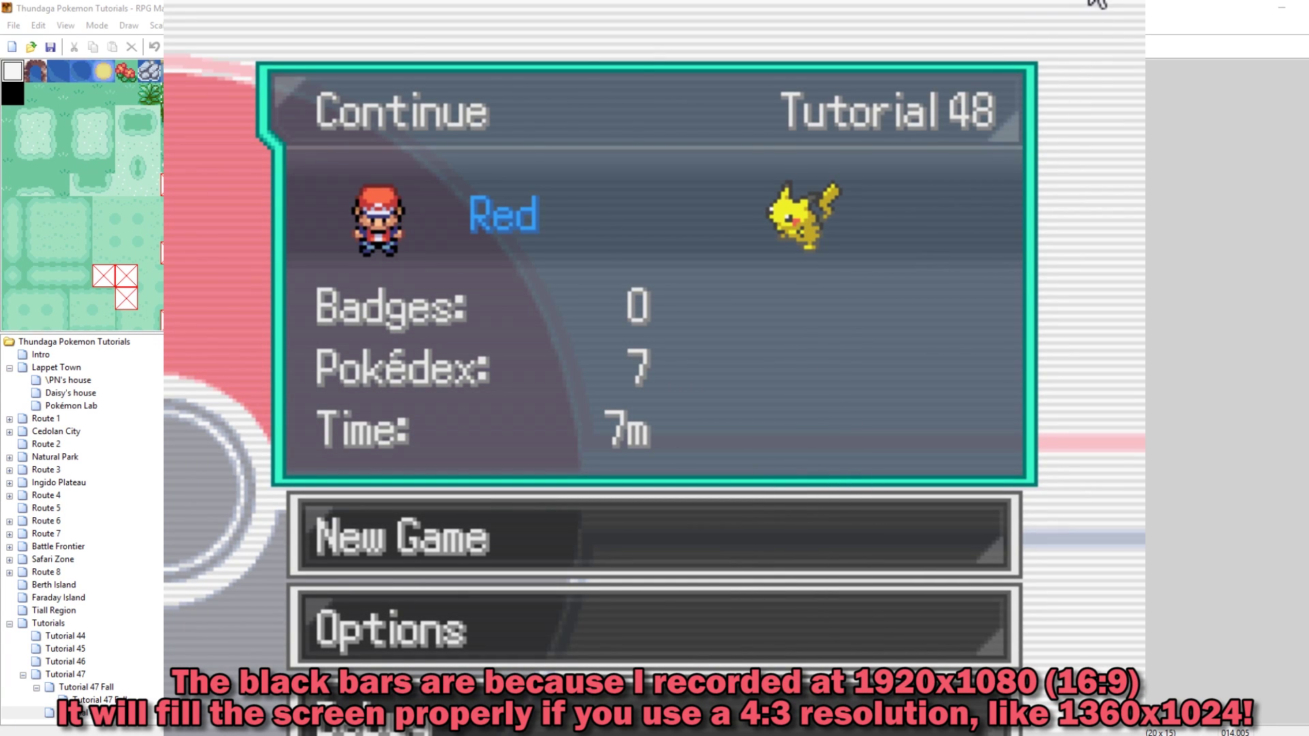
pyautogui.click(1096, 4)
pyautogui.click(631, 656)
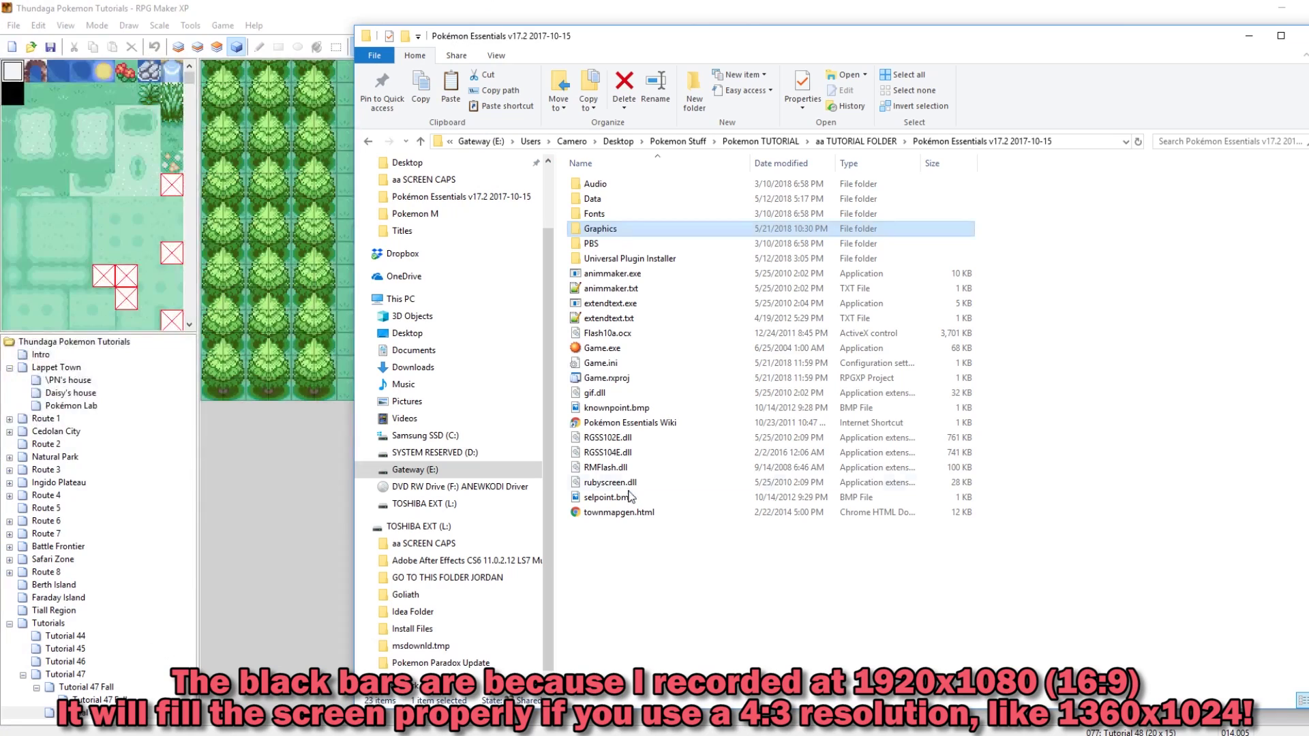
pyautogui.click(617, 352)
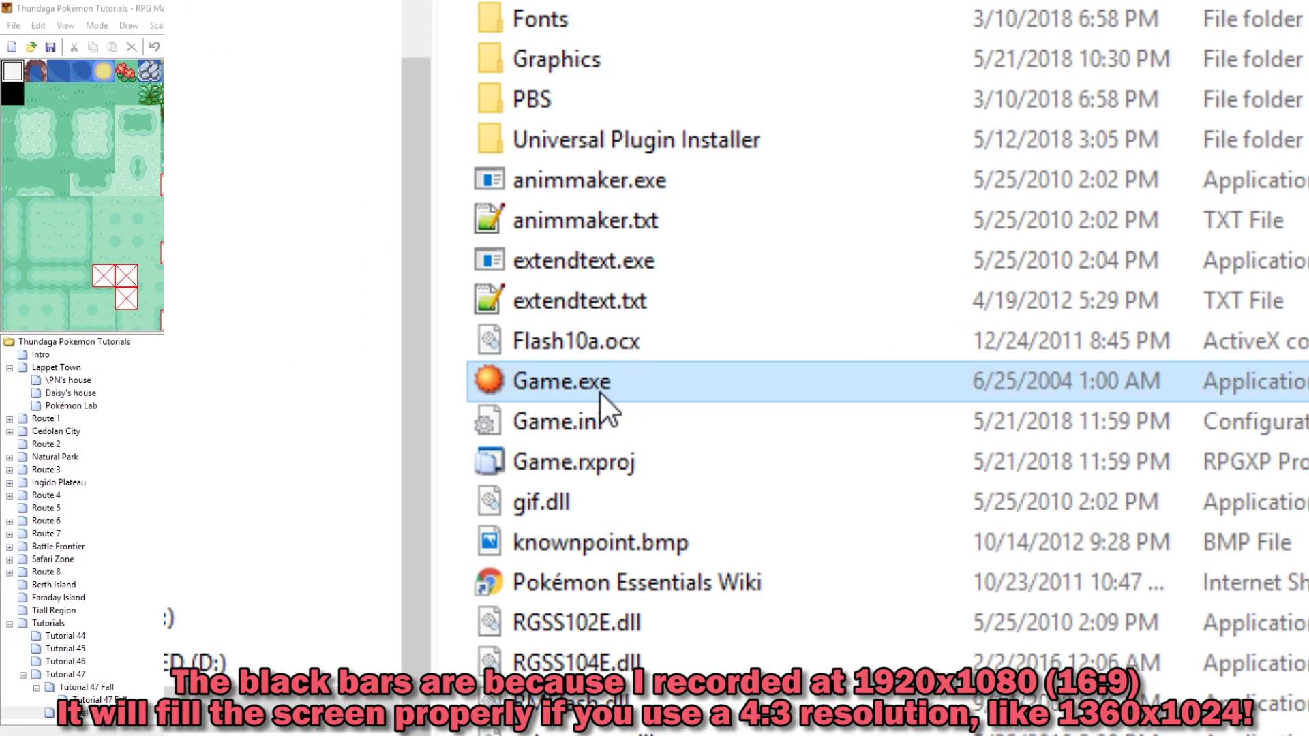
pyautogui.doubleClick(599, 391)
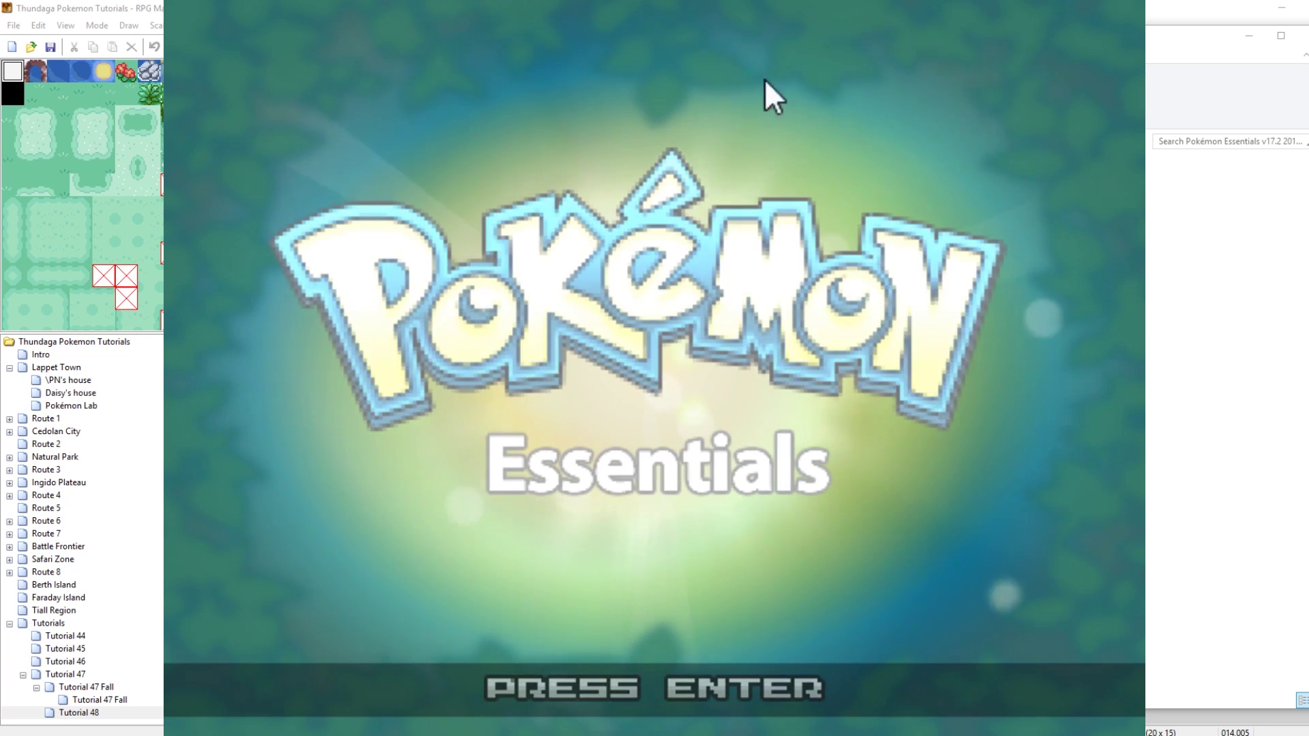
pyautogui.hotkey('alt', 'F4')
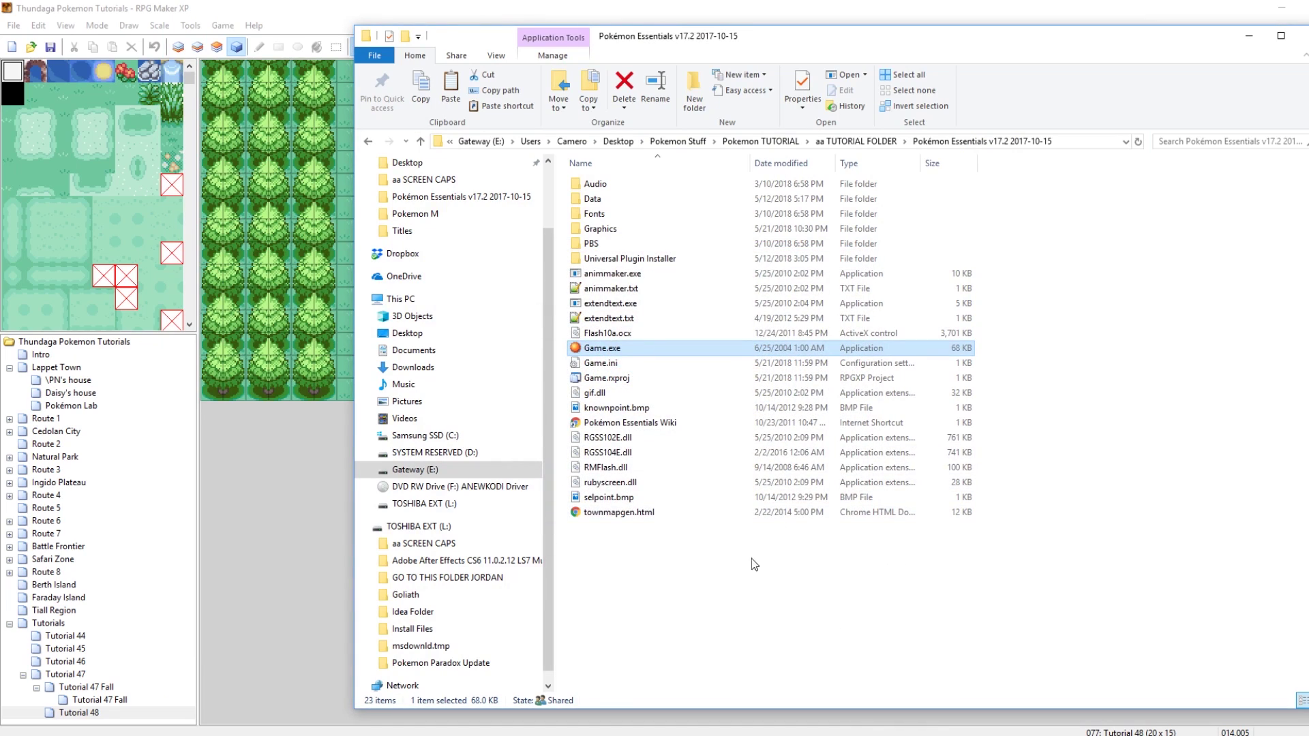
# Step: Return to RPG Maker XP's Script Editor, examine the $flash.play("file.swf", button) usage line in the FlashPlayer script, and display Main again
pyautogui.click(683, 5)
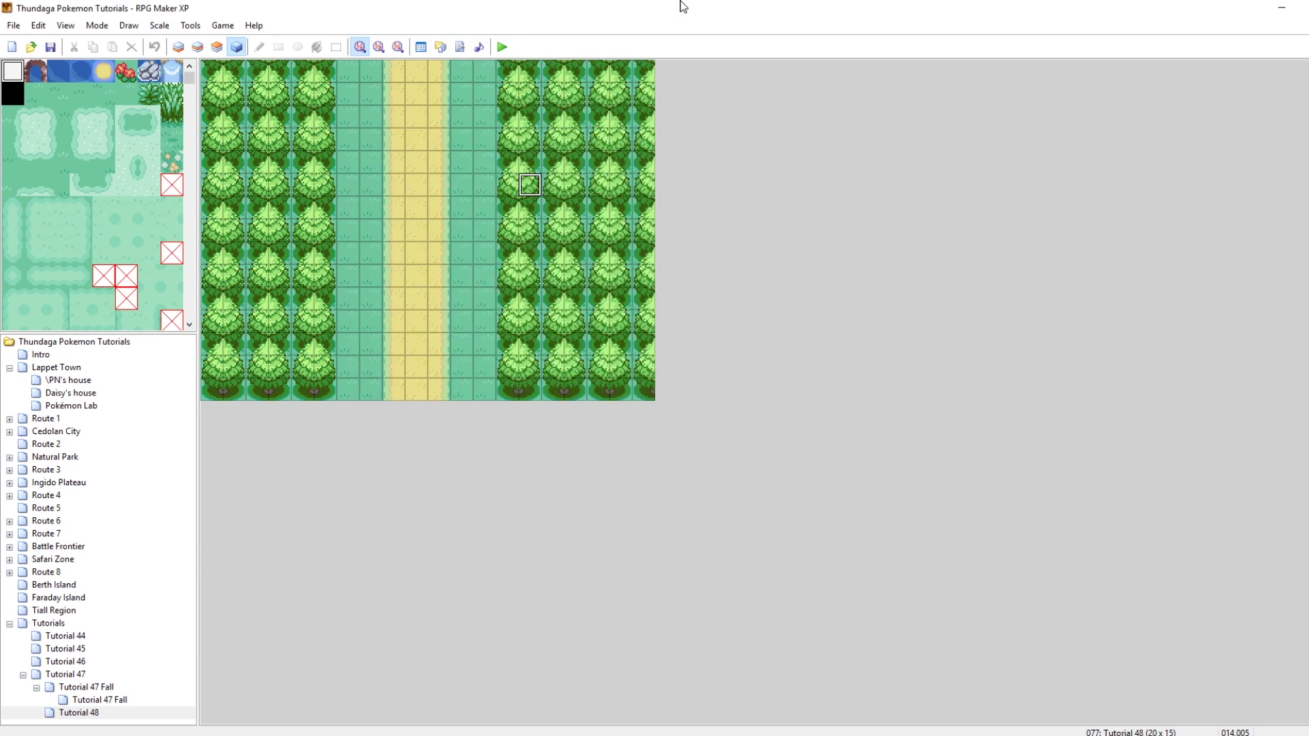
pyautogui.click(458, 47)
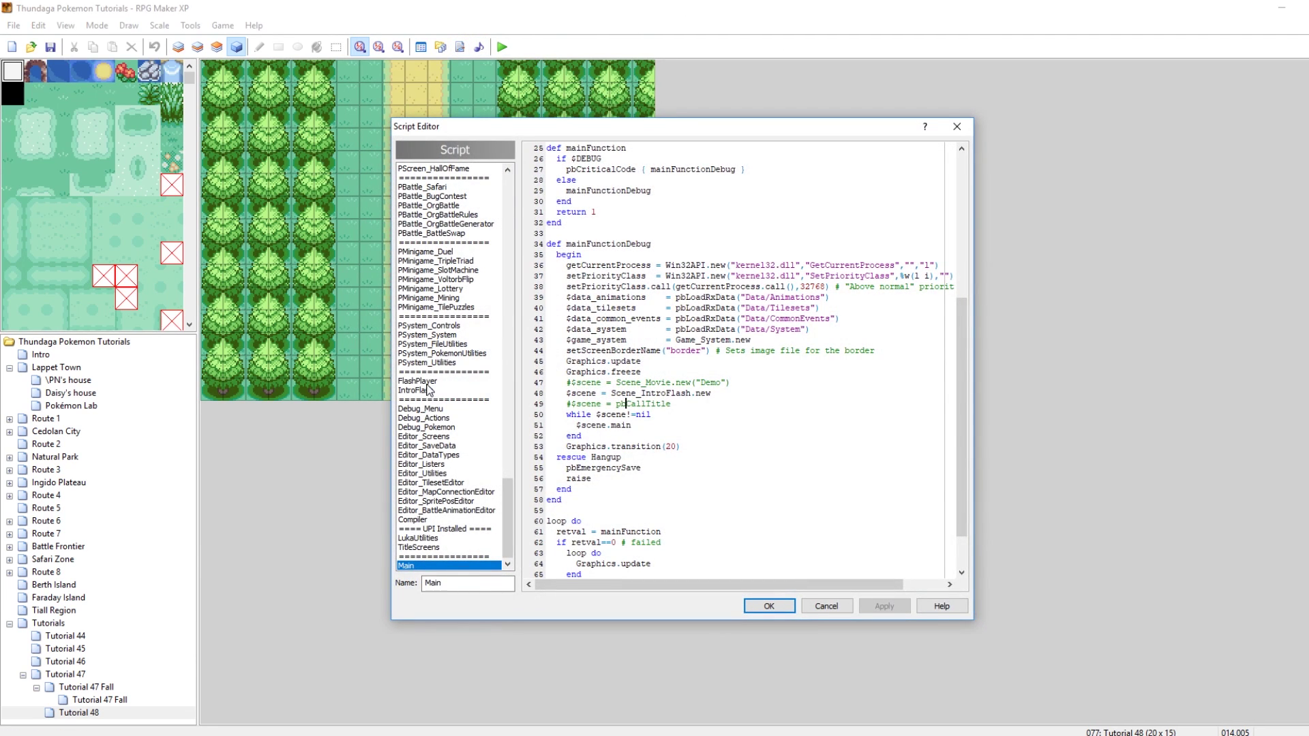
pyautogui.click(428, 383)
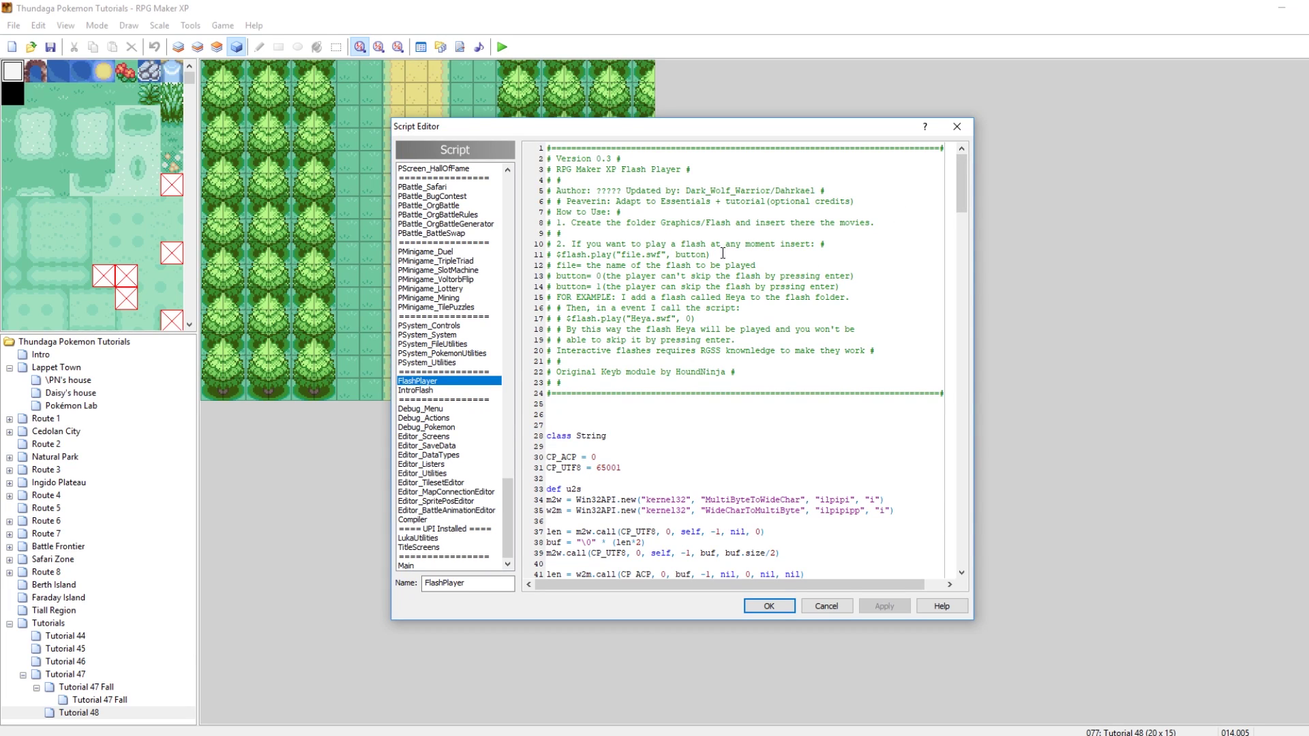
pyautogui.moveTo(711, 254); pyautogui.dragTo(555, 254)
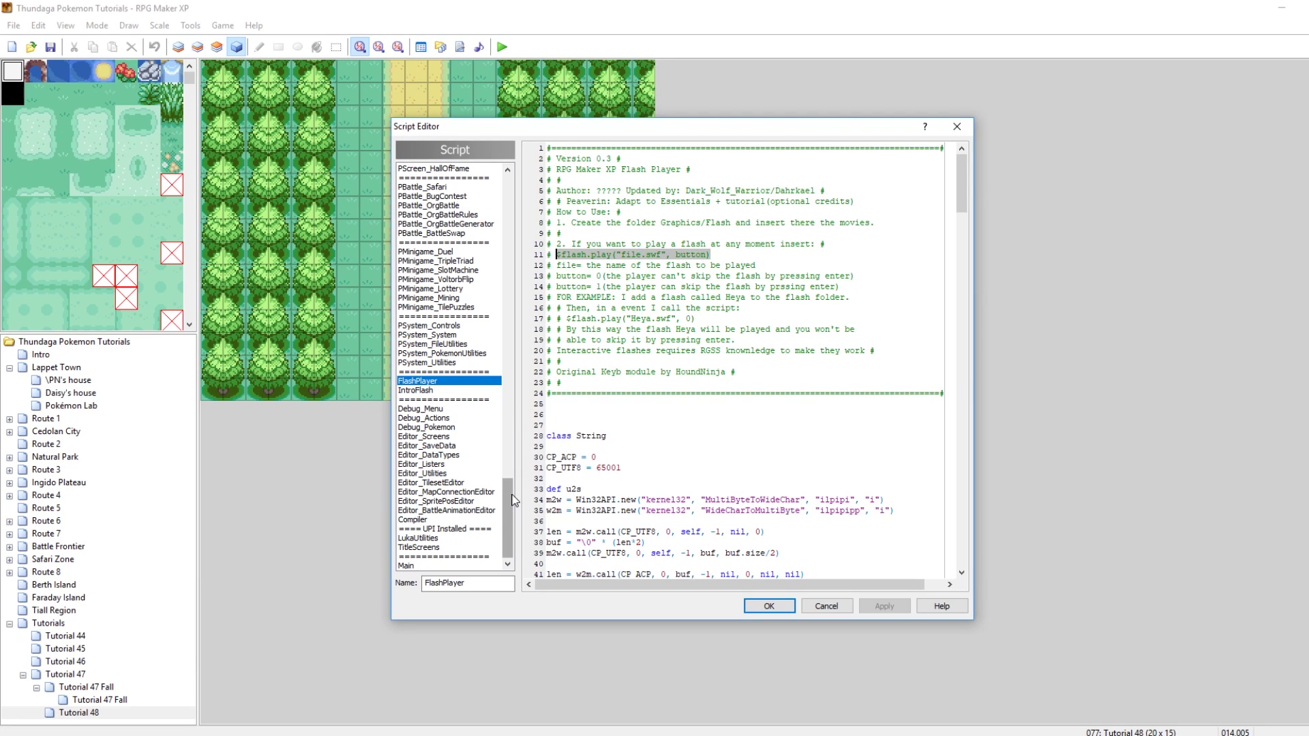
pyautogui.click(419, 565)
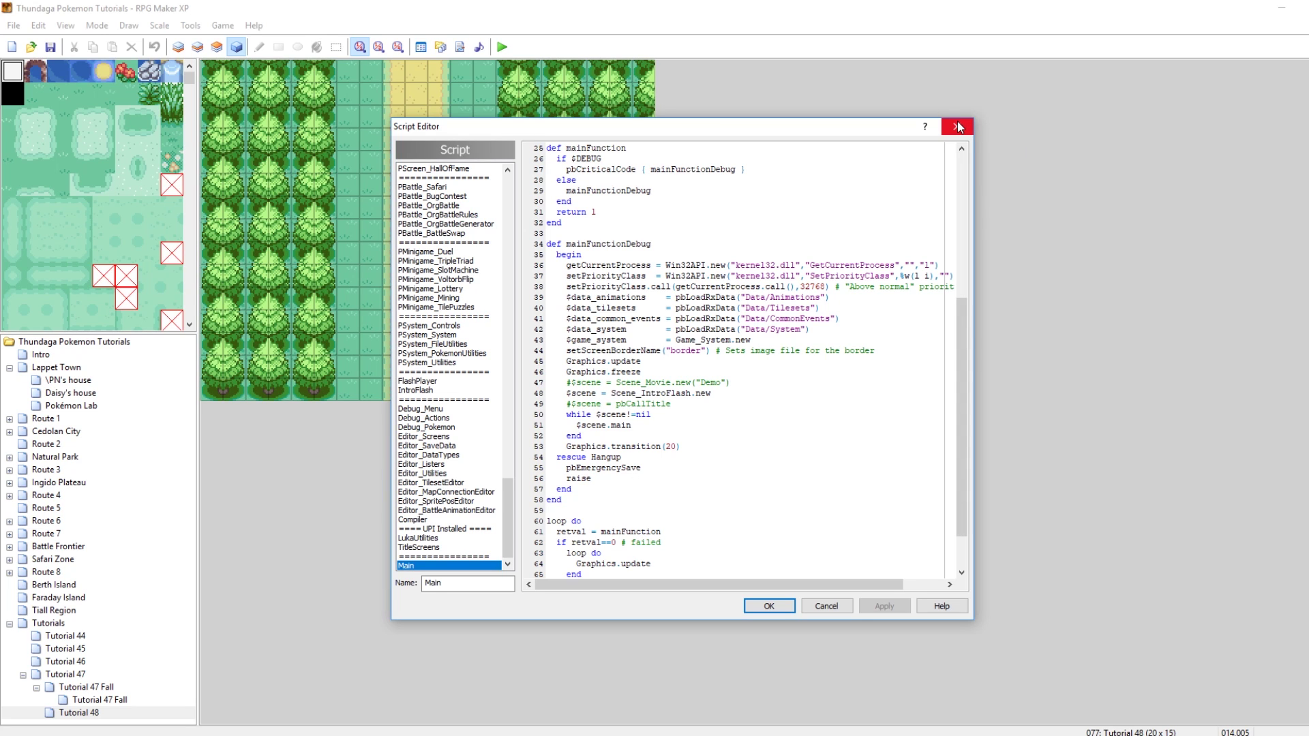
# Step: Switch to the browser thread and read its optional Scene_Intro instructions, highlighting the openPic(self,nil) line to replace, and leave the browser
pyautogui.hotkey('alt', 'Tab')
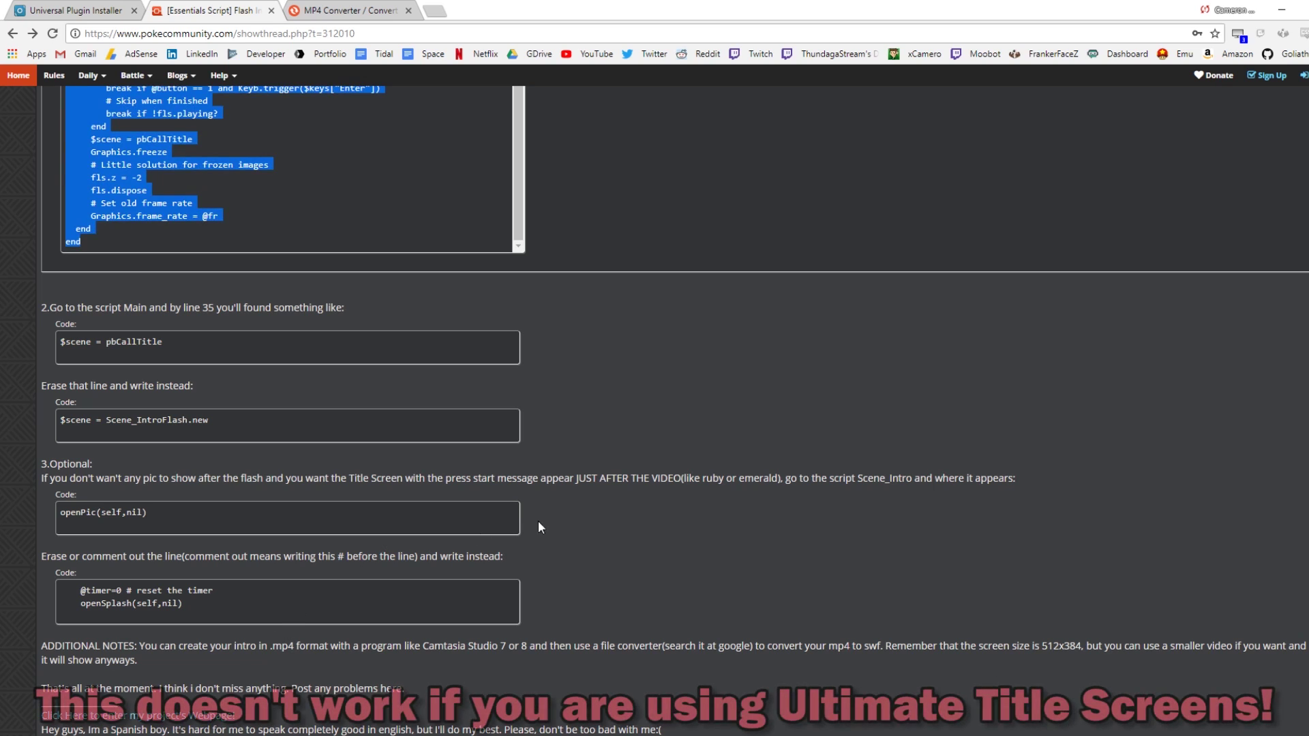
pyautogui.scroll(-1, 537, 521)
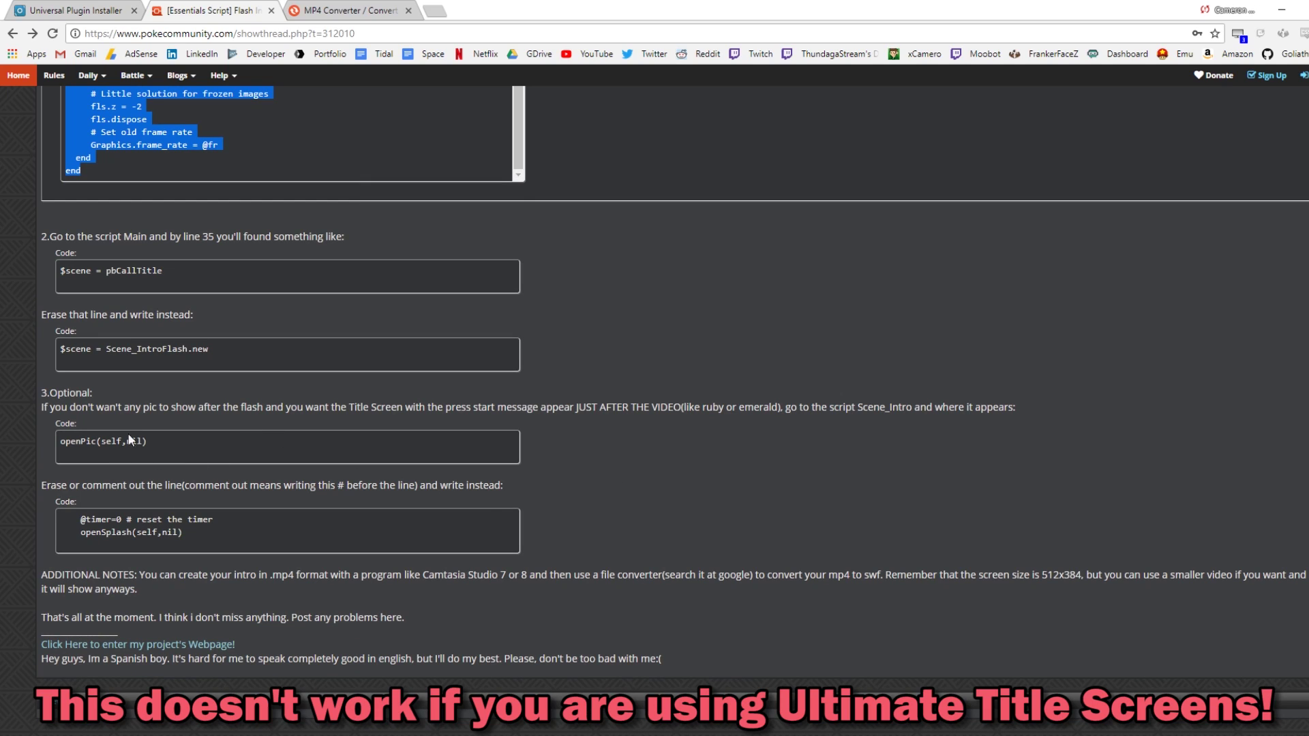
pyautogui.moveTo(276, 407); pyautogui.dragTo(350, 400)
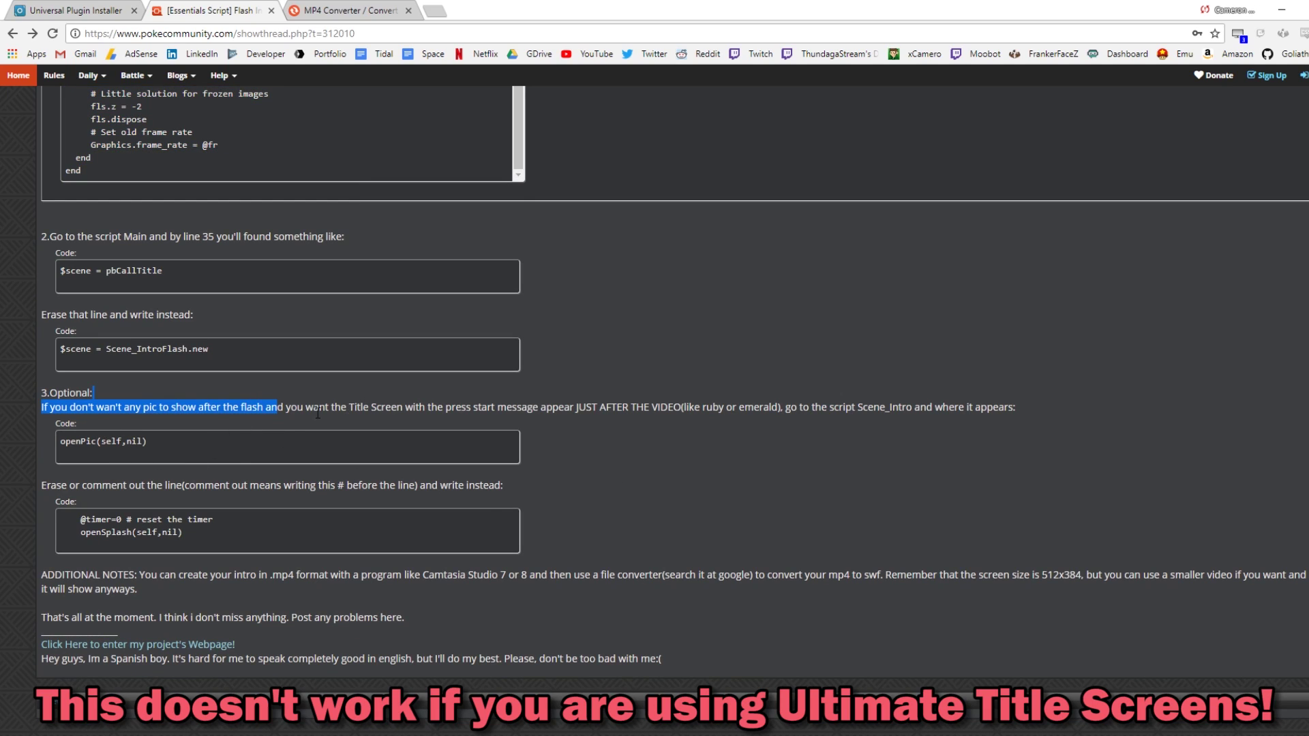
pyautogui.moveTo(167, 446); pyautogui.dragTo(59, 443)
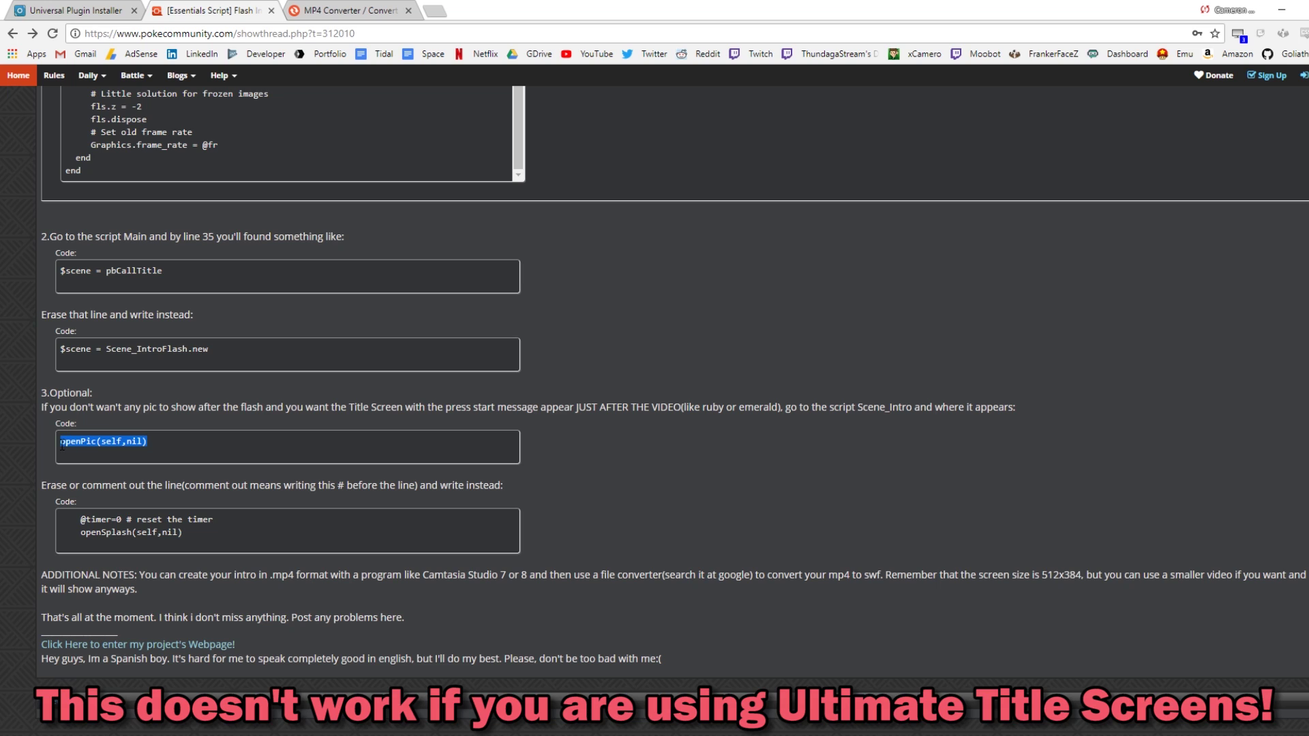
pyautogui.hotkey('alt', 'Tab')
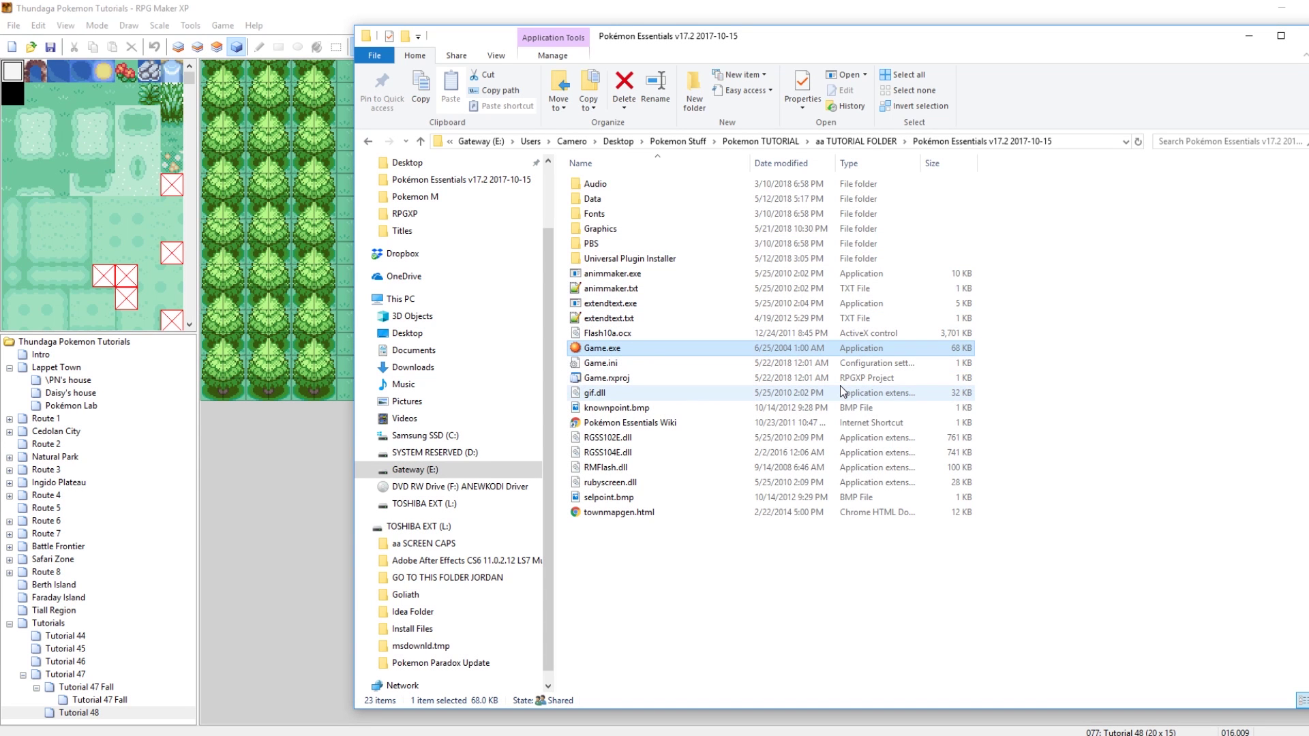